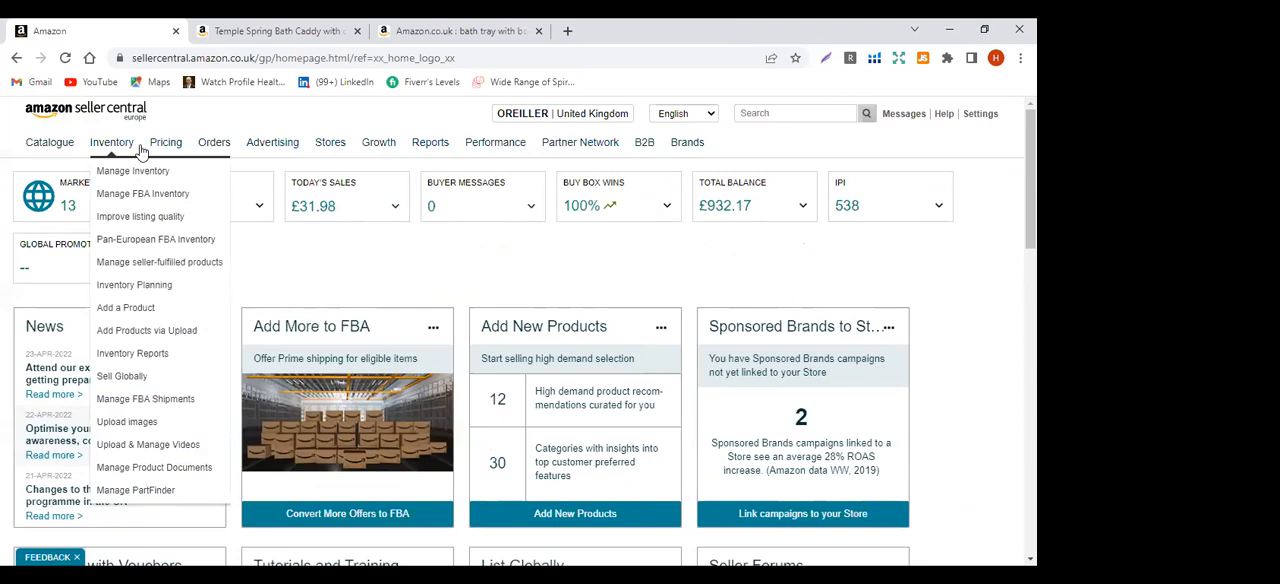
Review the options offered under each Seller Central navigation category, from Catalogue, Inventory and Pricing through to Brands
mouse_move(36, 147)
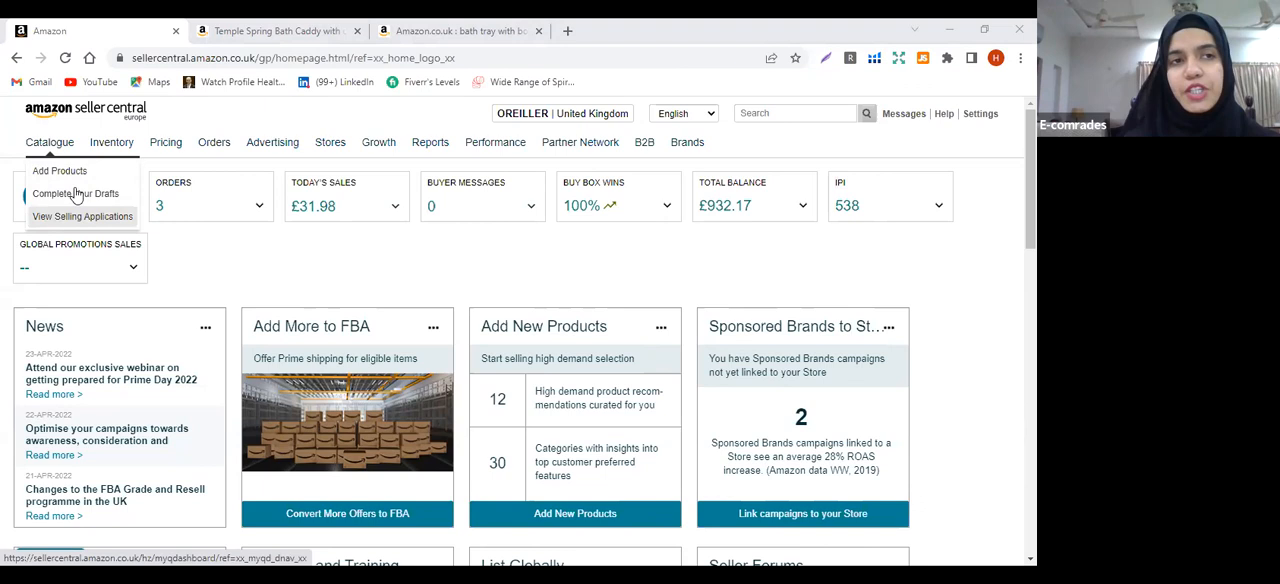
mouse_move(111, 147)
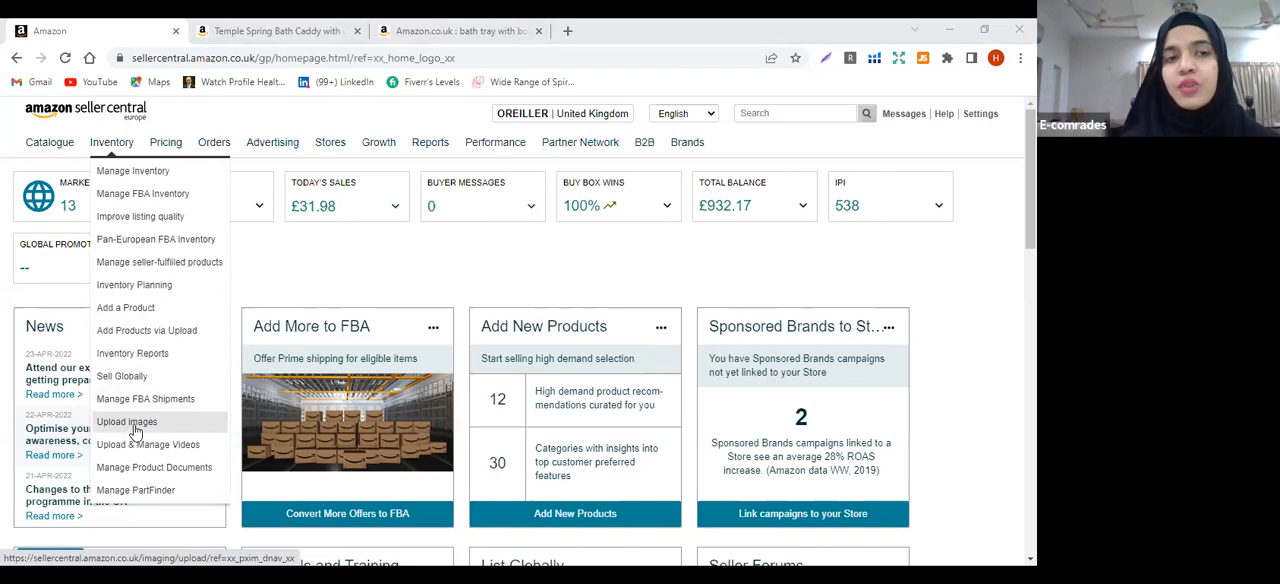
mouse_move(167, 155)
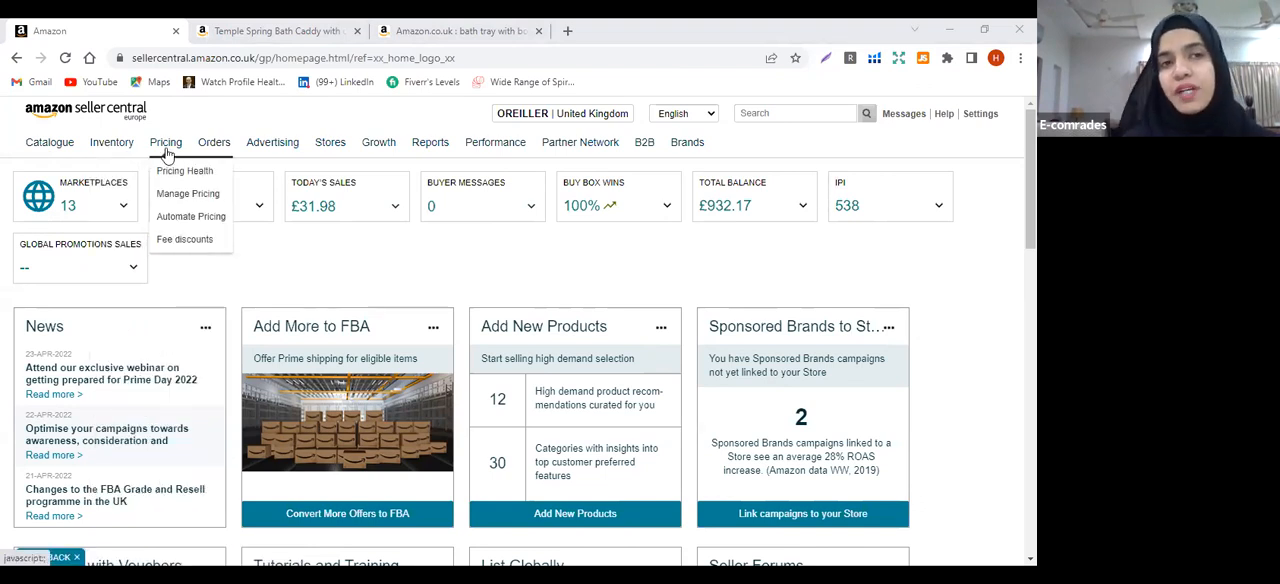
mouse_move(212, 152)
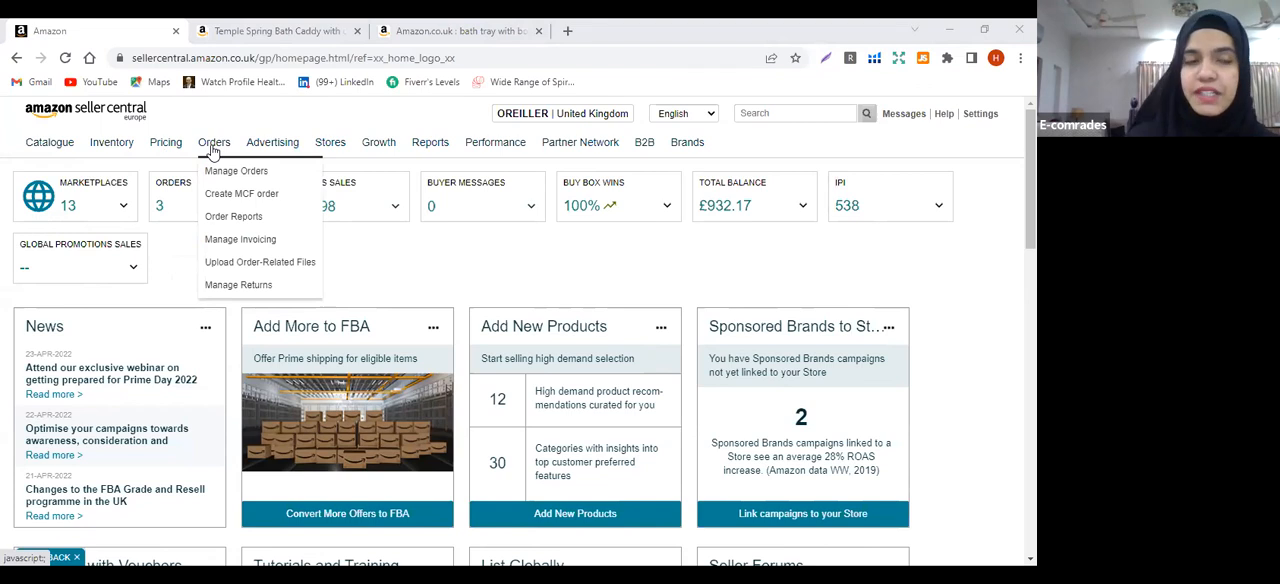
mouse_move(265, 150)
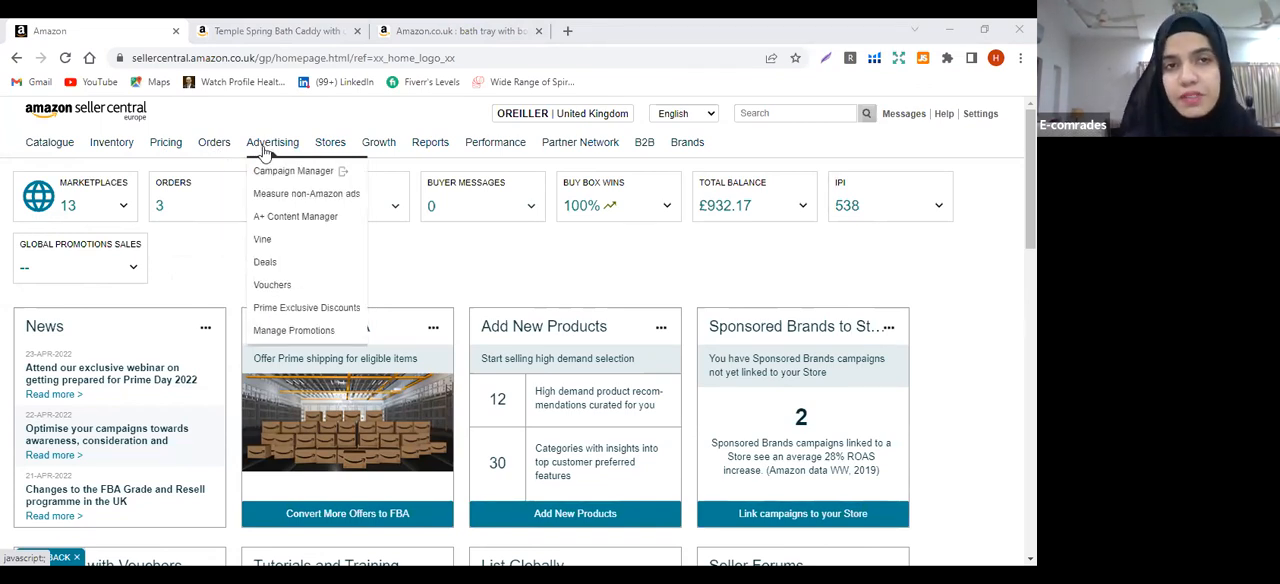
mouse_move(328, 146)
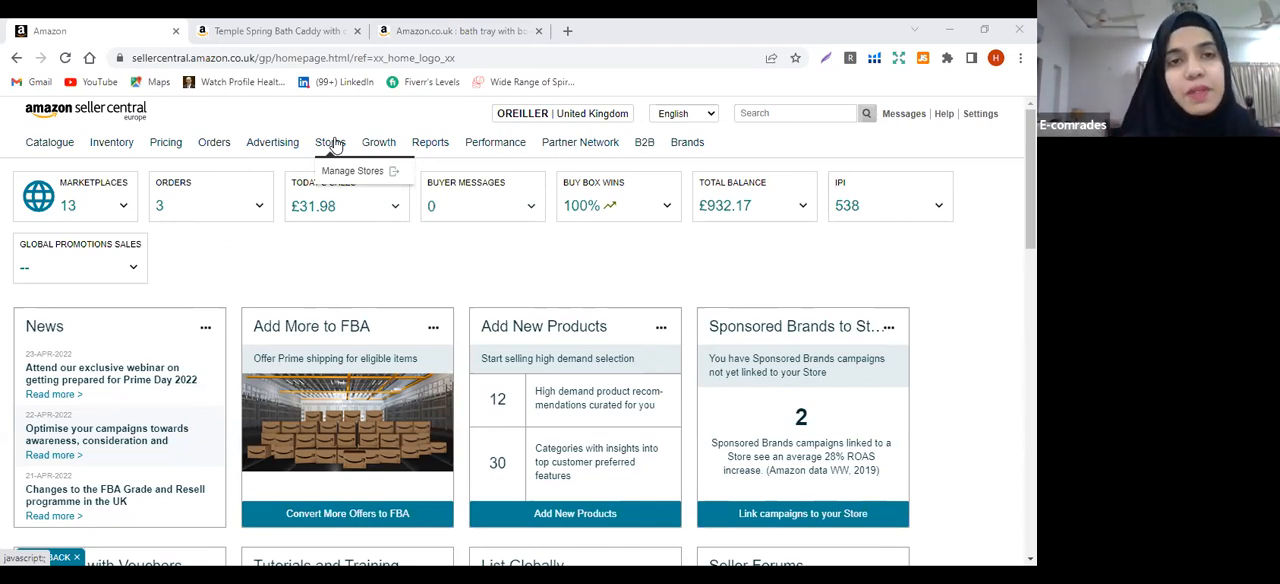
mouse_move(428, 155)
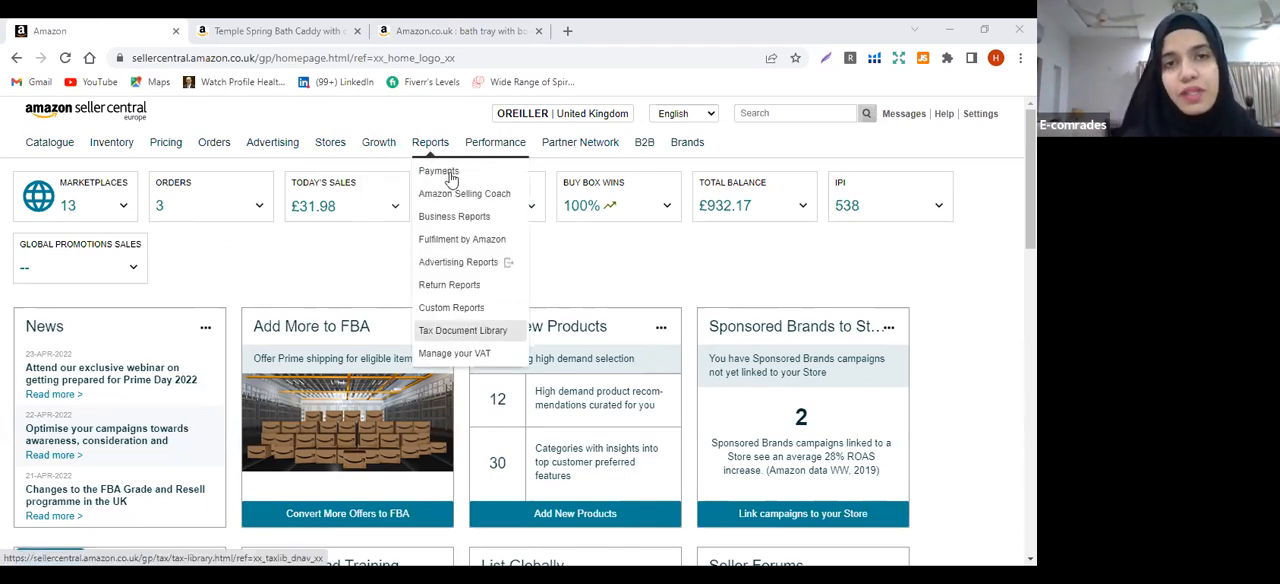
mouse_move(508, 150)
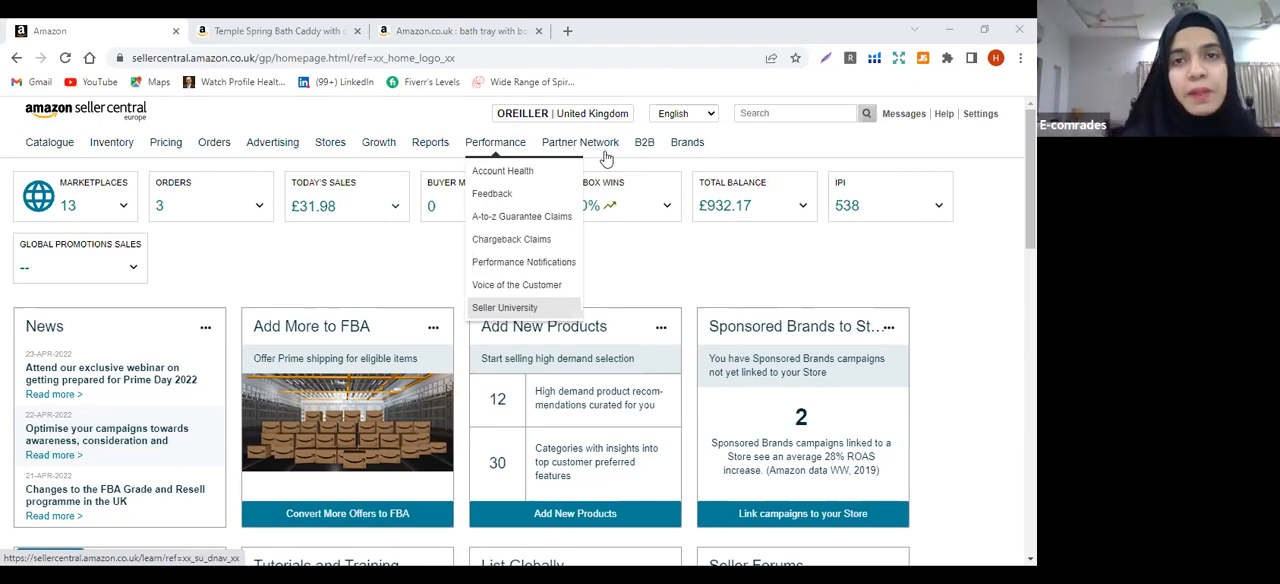
mouse_move(602, 151)
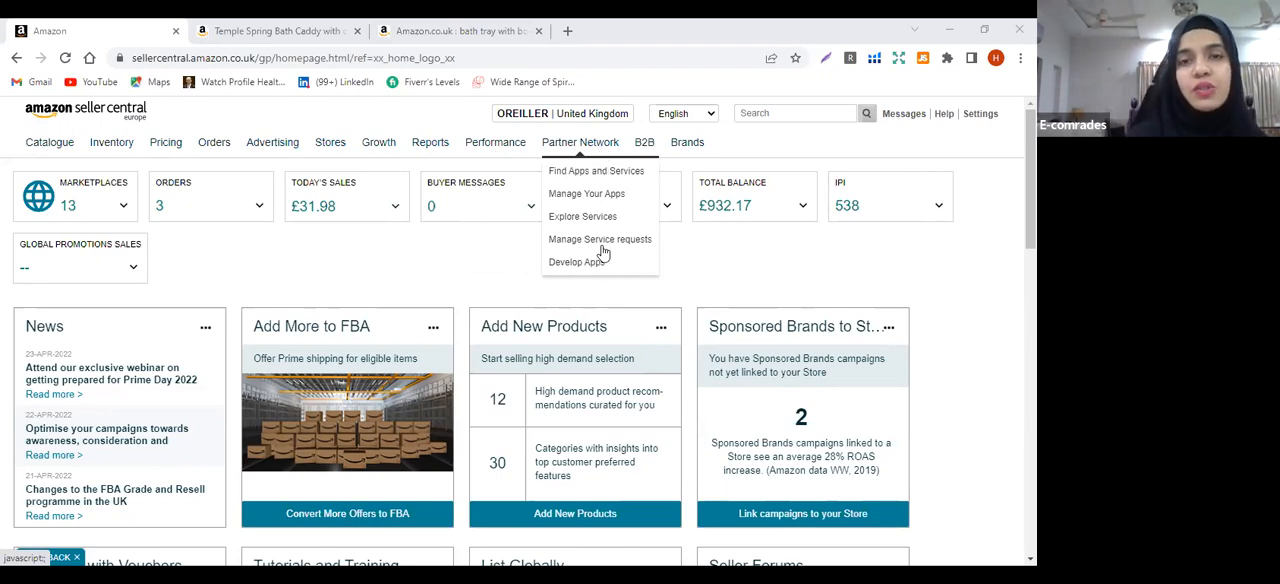
mouse_move(647, 150)
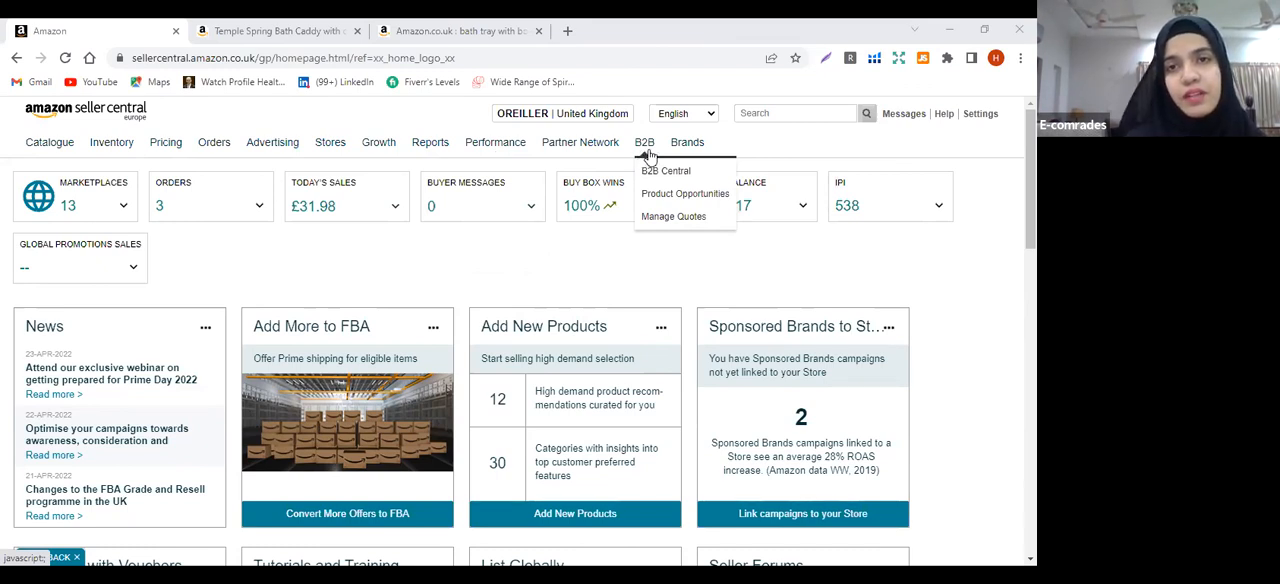
mouse_move(689, 146)
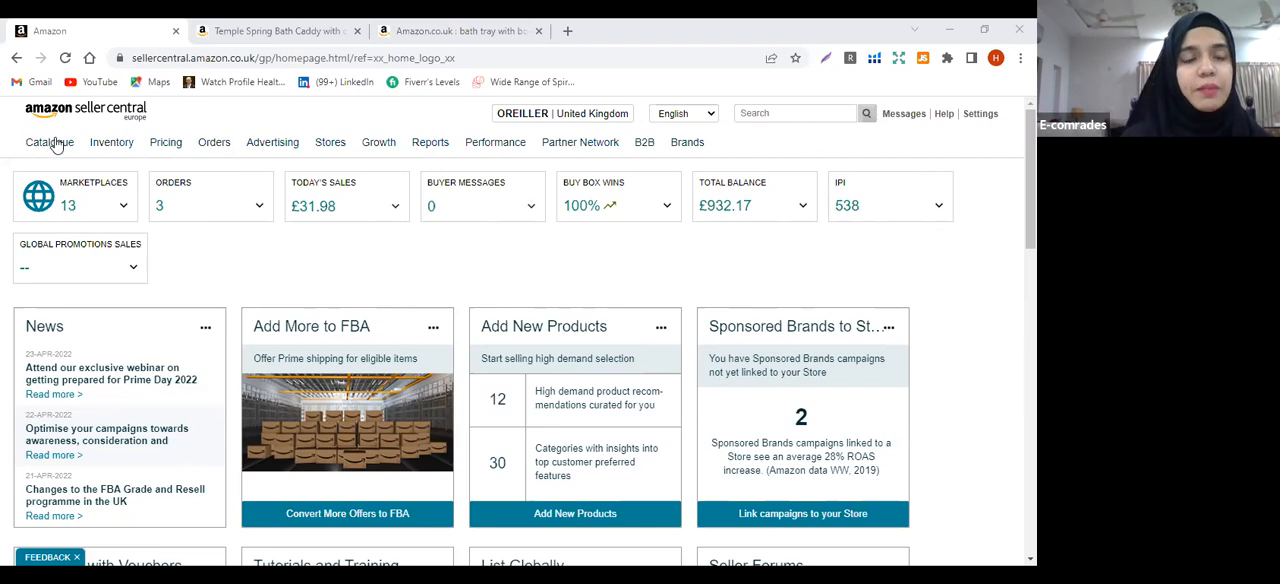
mouse_move(57, 146)
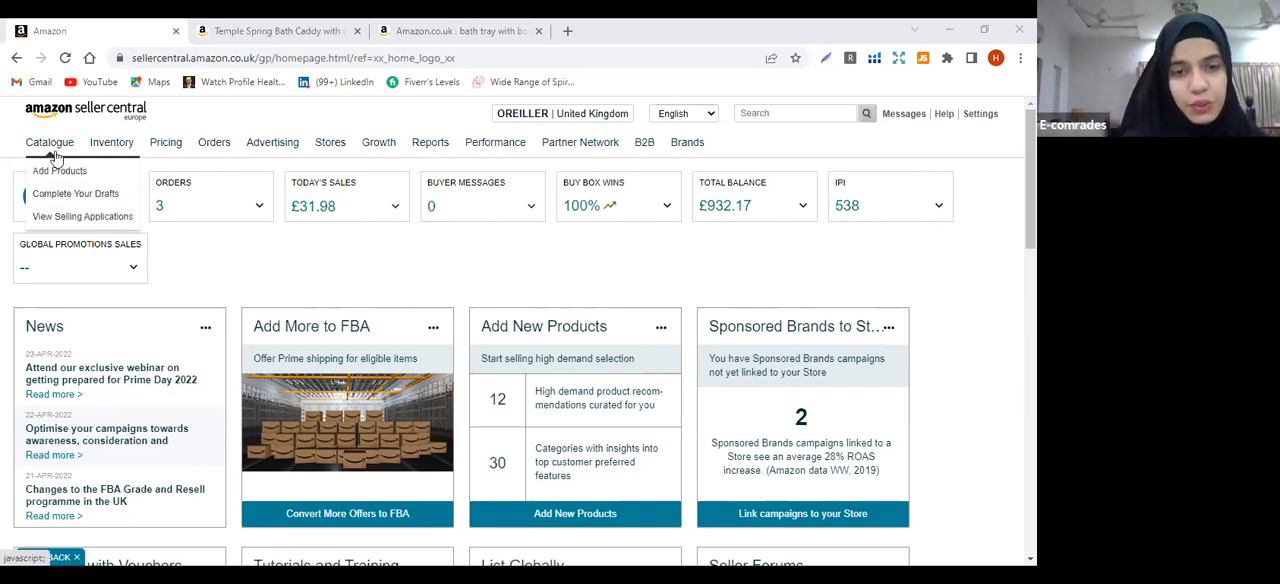
Switch to the Amazon.co.uk product page, search for "bath tray" and open the Relux Premium bamboo bath caddy listing from the results
left_click(273, 27)
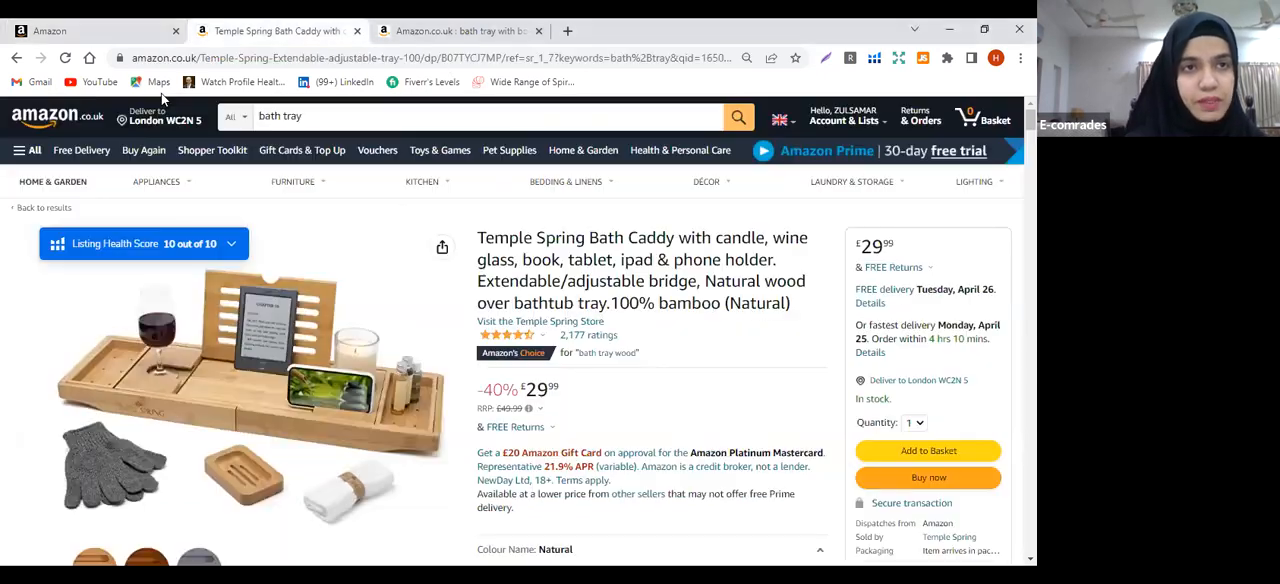
left_click(743, 124)
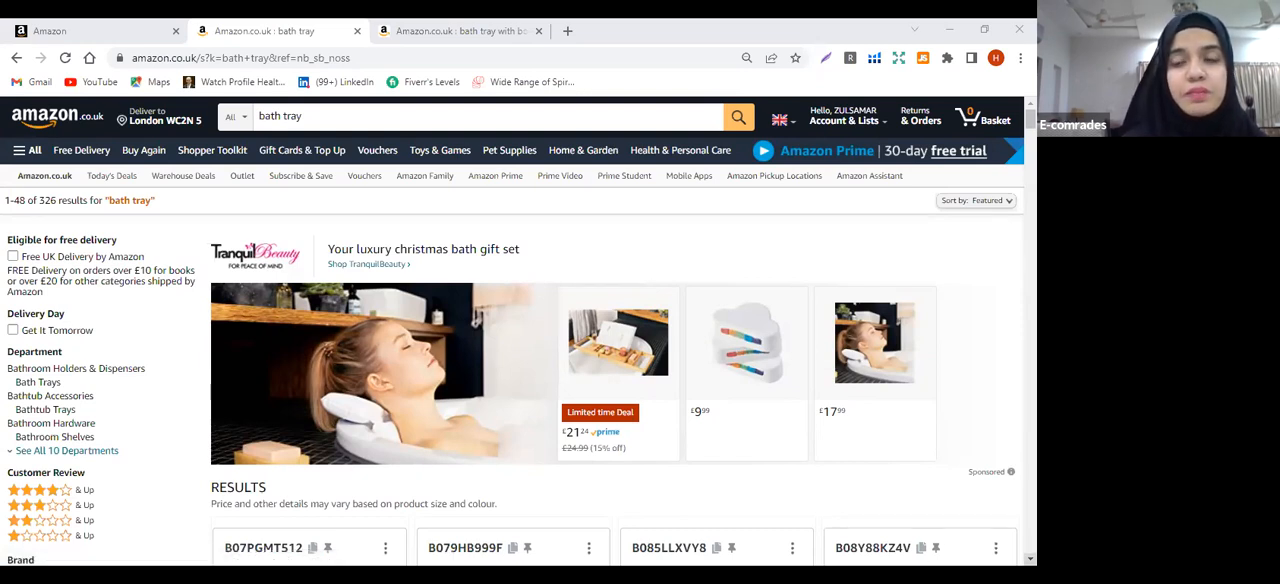
scroll(512, 330, "down", 1)
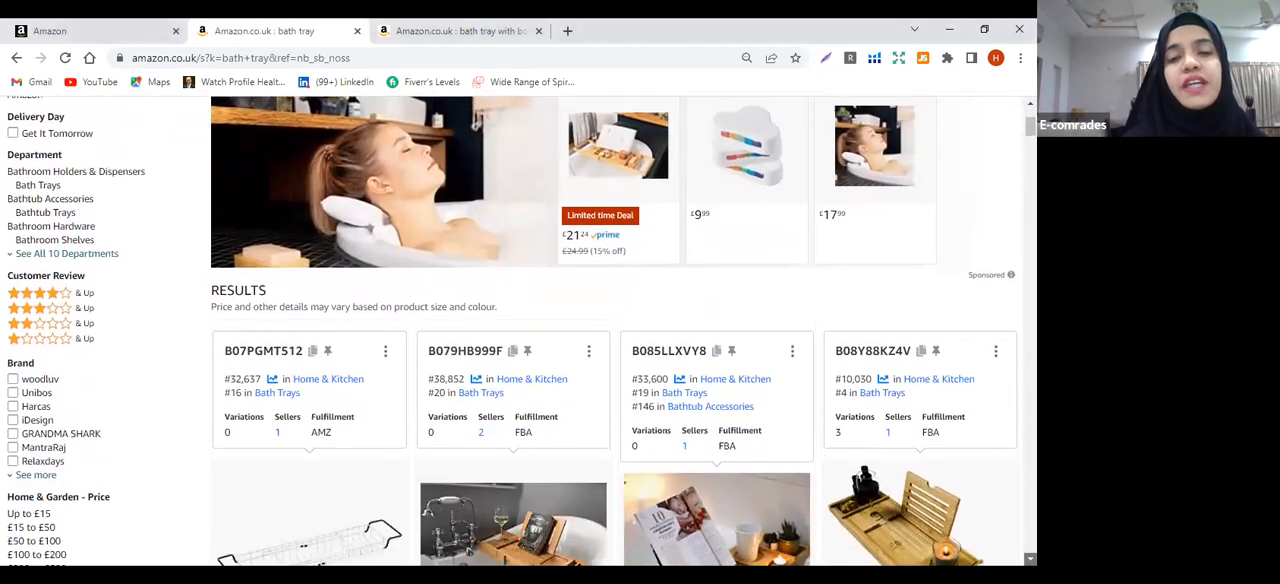
scroll(620, 330, "down", 2)
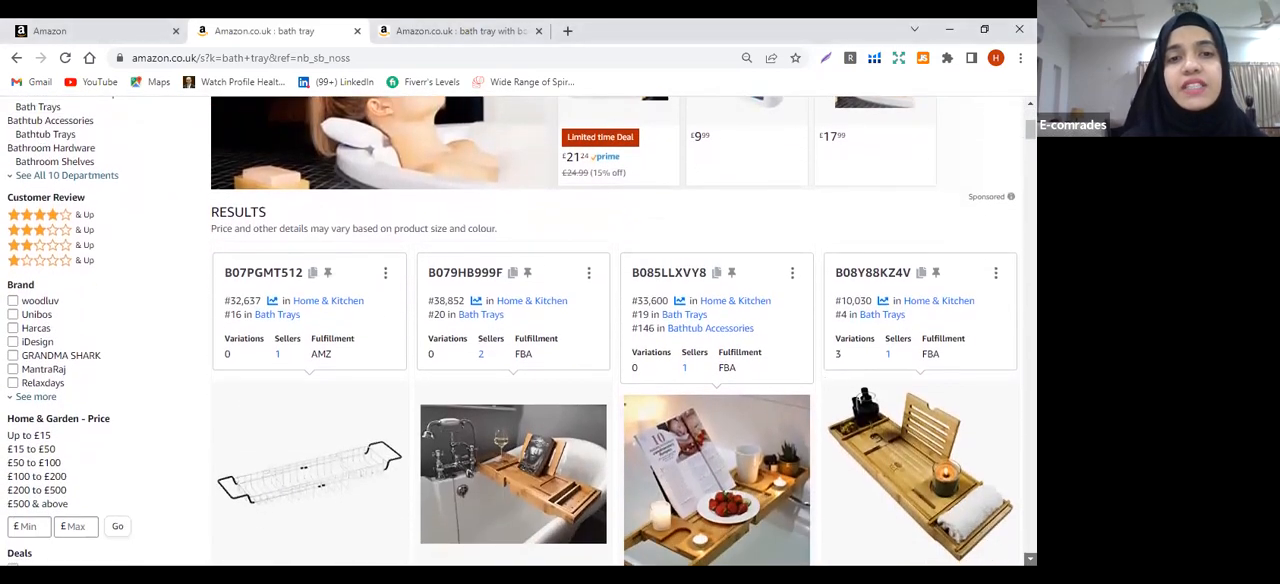
scroll(620, 330, "down", 3)
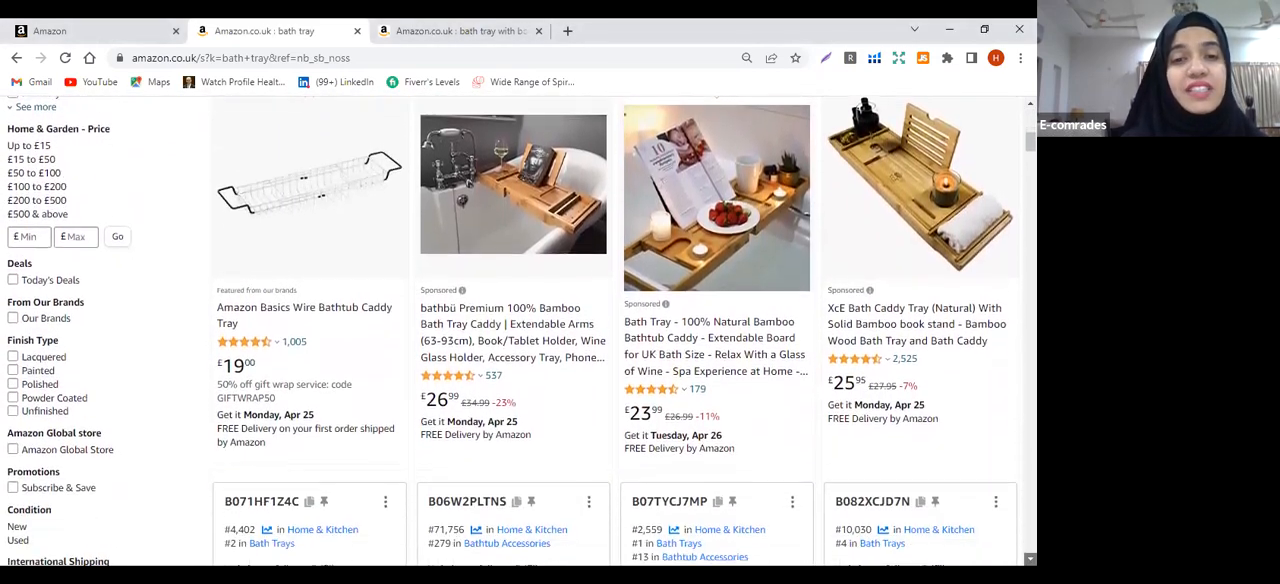
scroll(620, 330, "down", 2)
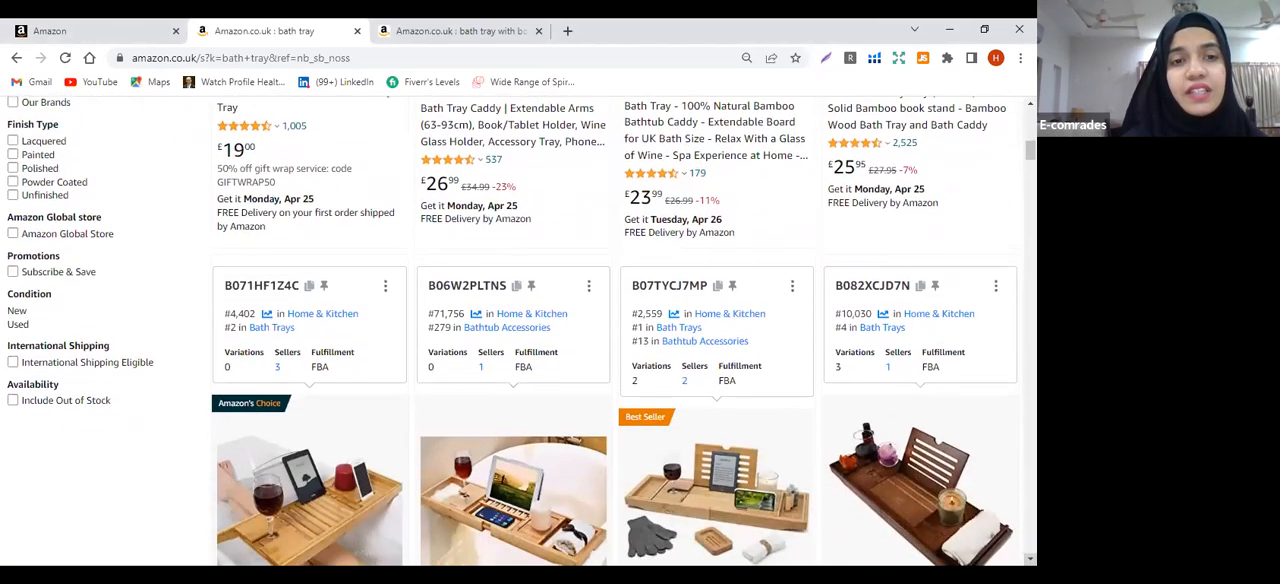
scroll(354, 360, "down", 2)
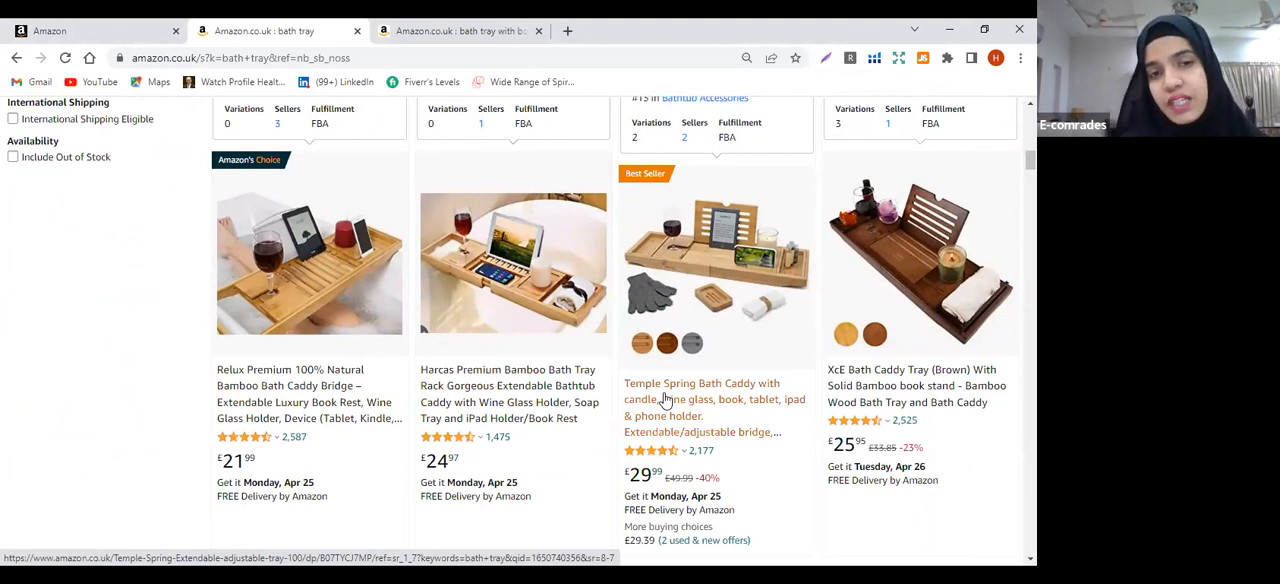
left_click(270, 392)
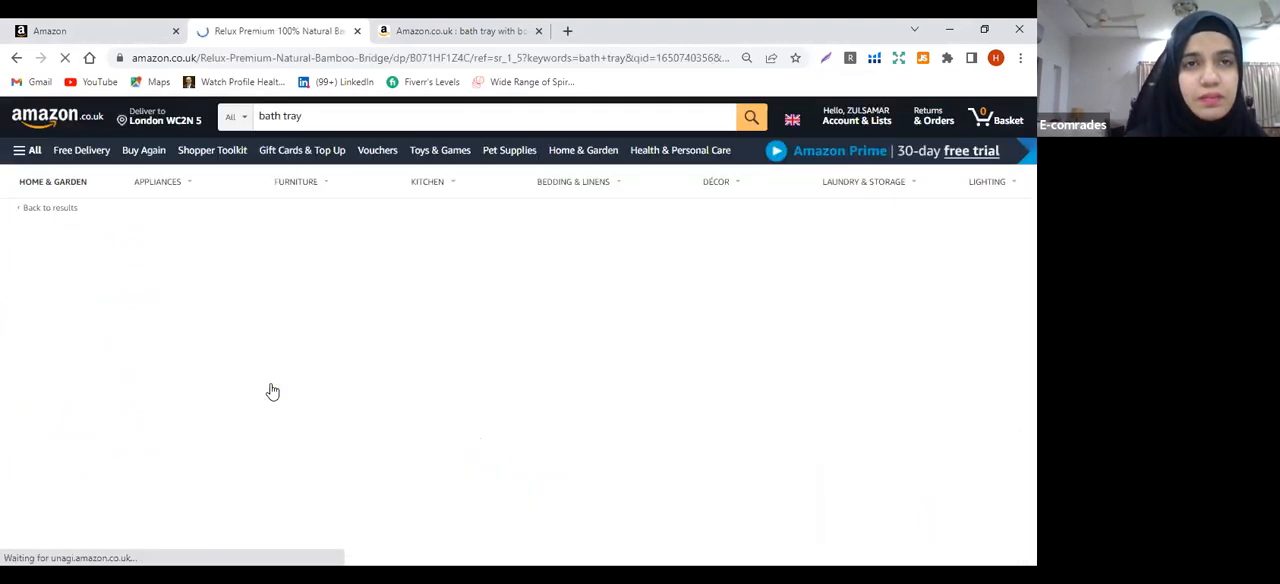
In the "bath tray with book holder" results page, shorten the search to "bath tray" and open the best-selling Temple Spring bath caddy listing
left_click(462, 24)
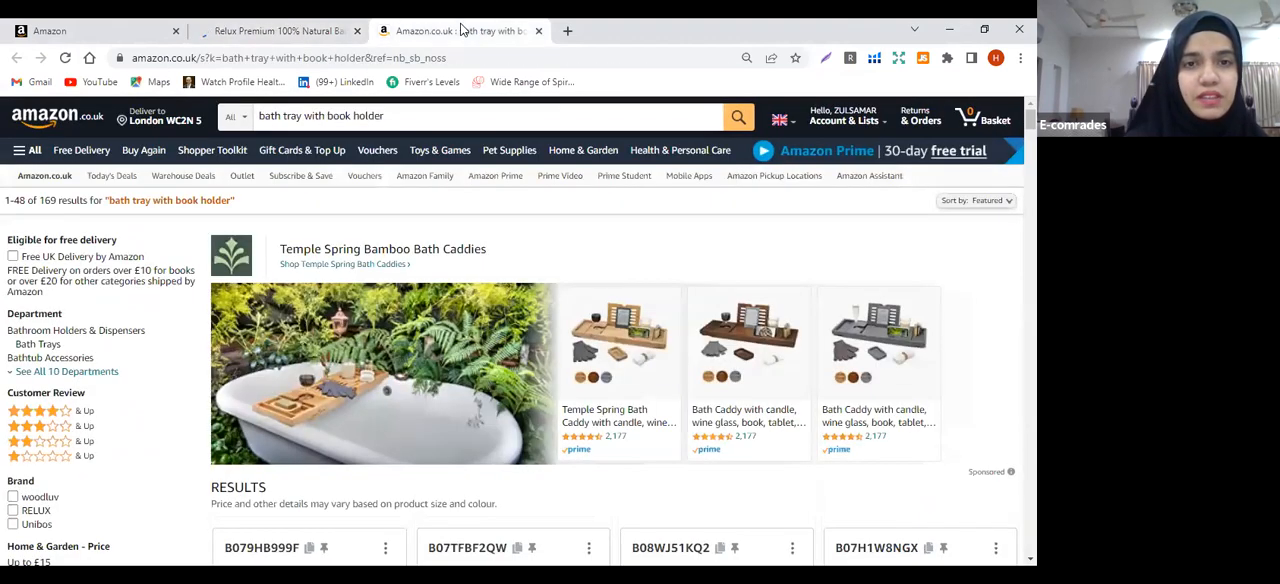
left_click(496, 110)
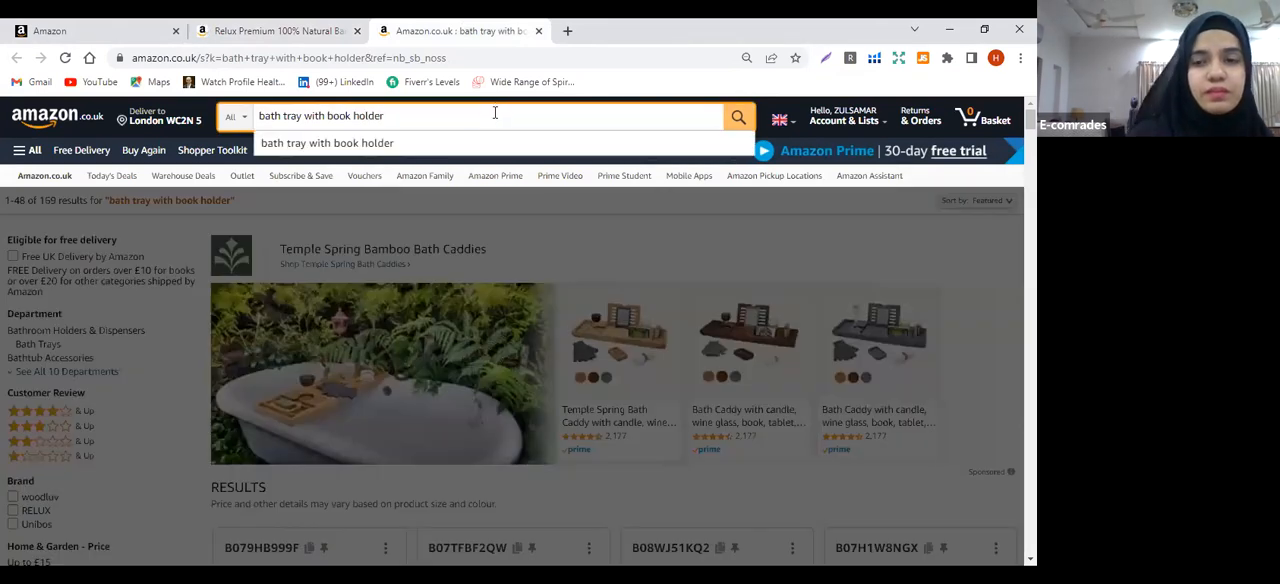
key("BackSpace")
key("BackSpace")
key("BackSpace")
key("BackSpace")
key("BackSpace")
key("BackSpace")
key("BackSpace")
key("BackSpace")
key("BackSpace")
key("BackSpace")
key("BackSpace")
key("BackSpace")
key("BackSpace")
key("BackSpace")
key("BackSpace")
key("BackSpace")
key("BackSpace")
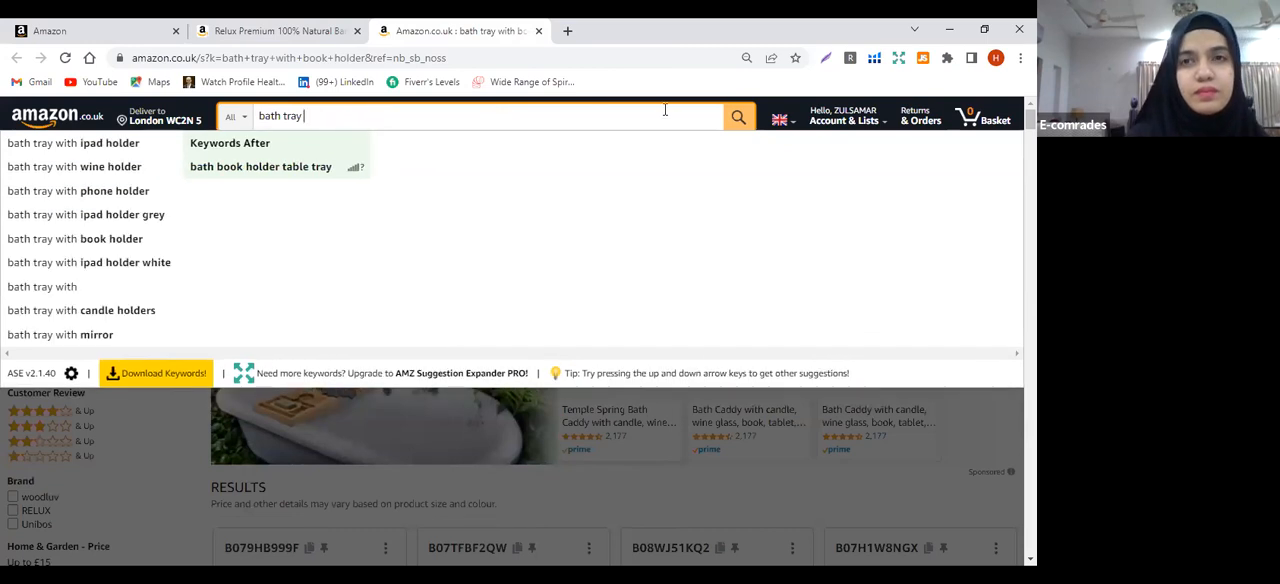
left_click(737, 119)
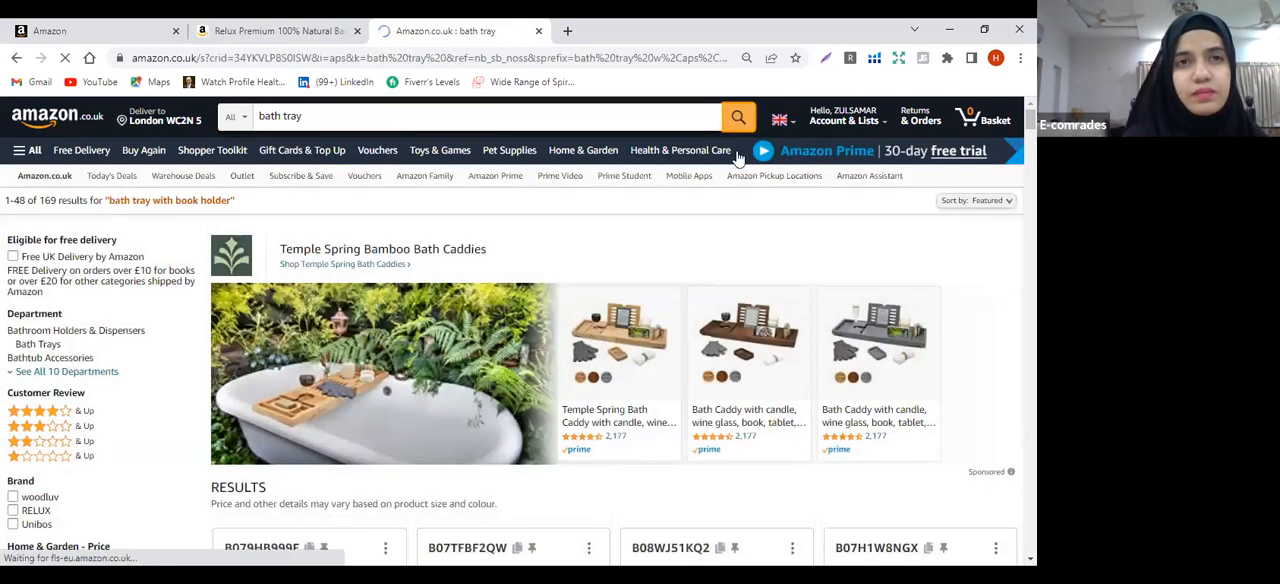
scroll(512, 330, "down", 10)
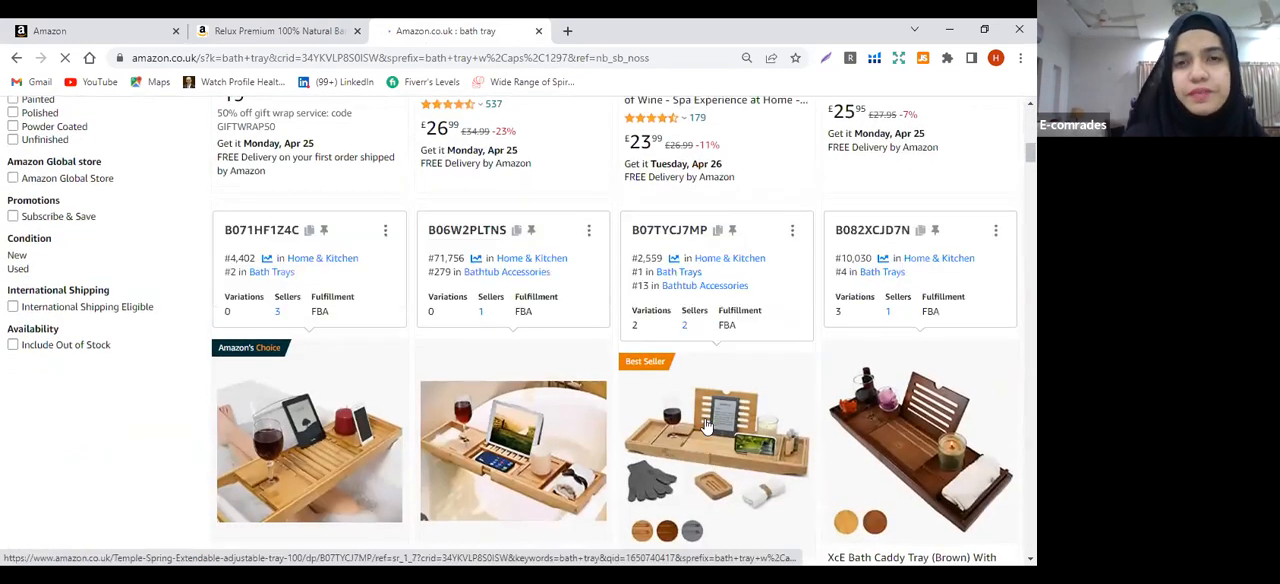
left_click(706, 425)
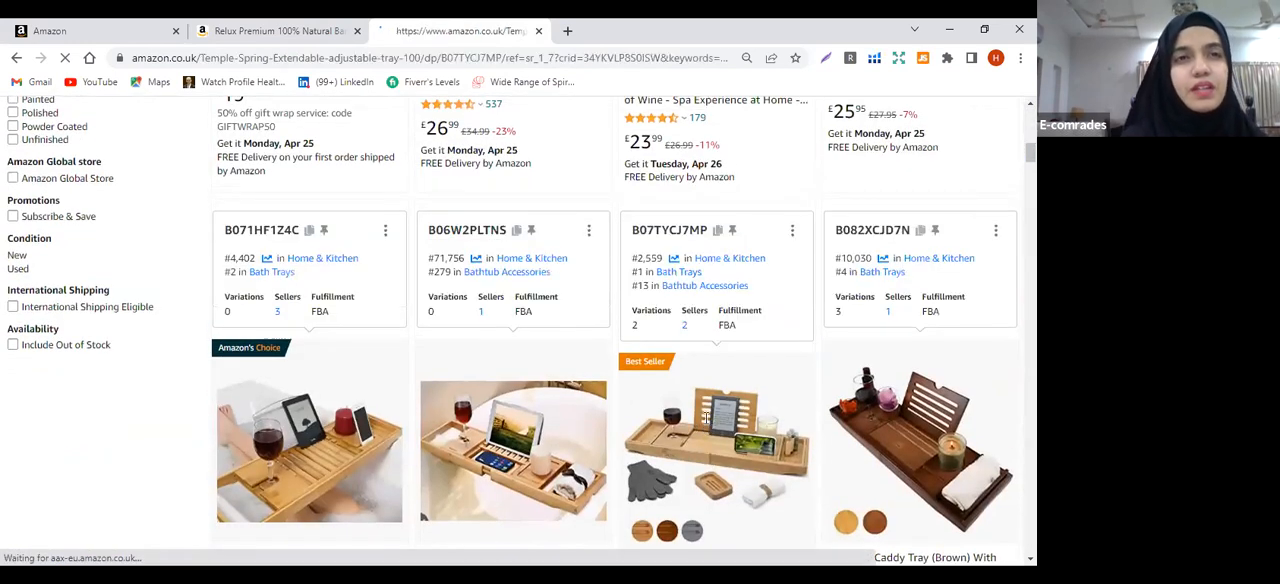
Return to the Relux bath caddy page and examine its related products, promotions, similar-item comparison and technical details
left_click(272, 31)
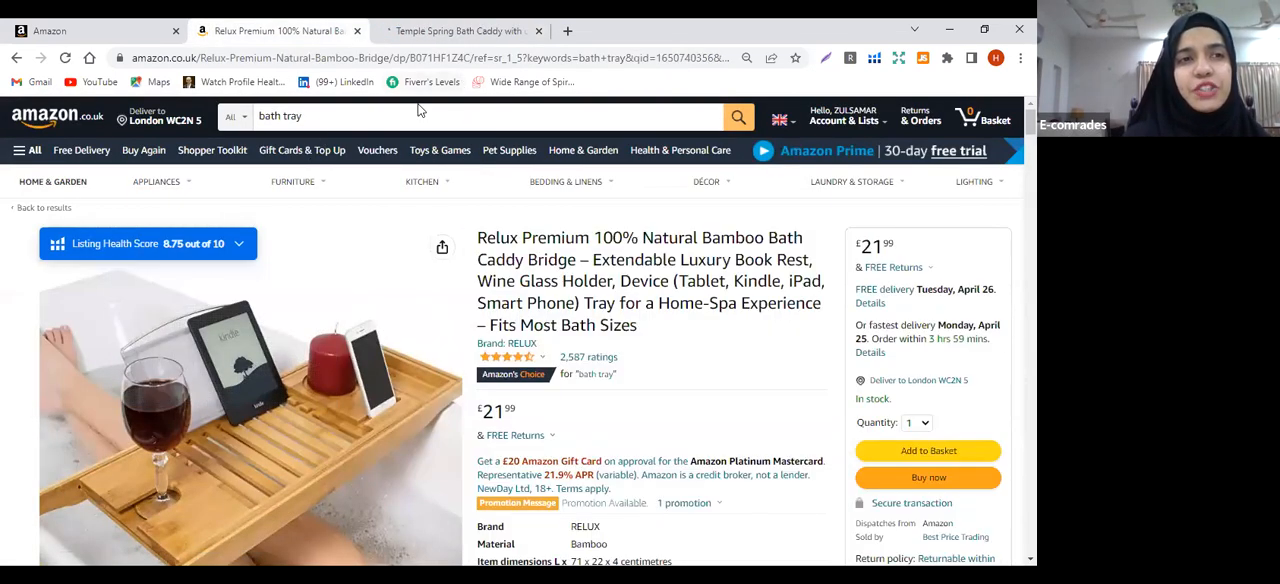
mouse_move(292, 181)
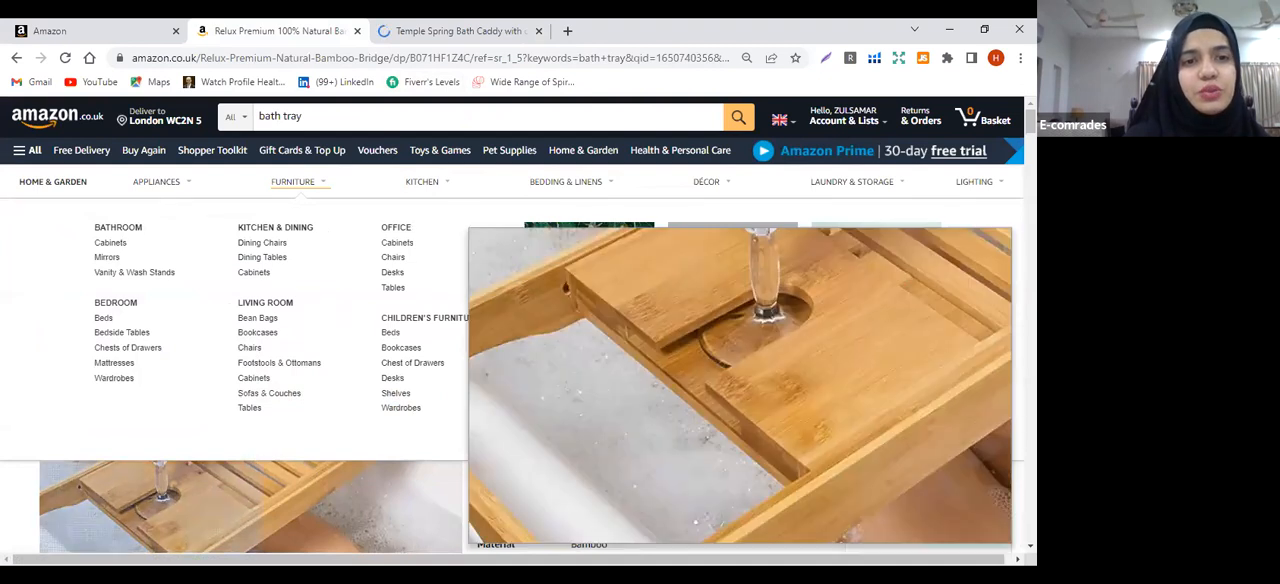
mouse_move(703, 183)
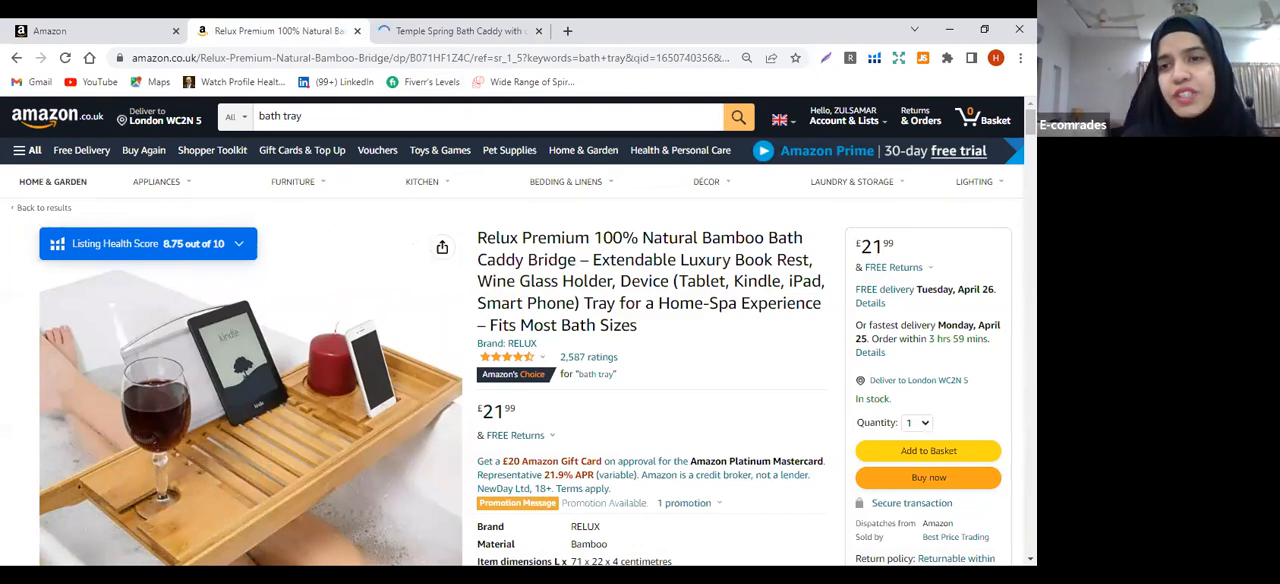
scroll(518, 330, "down", 15)
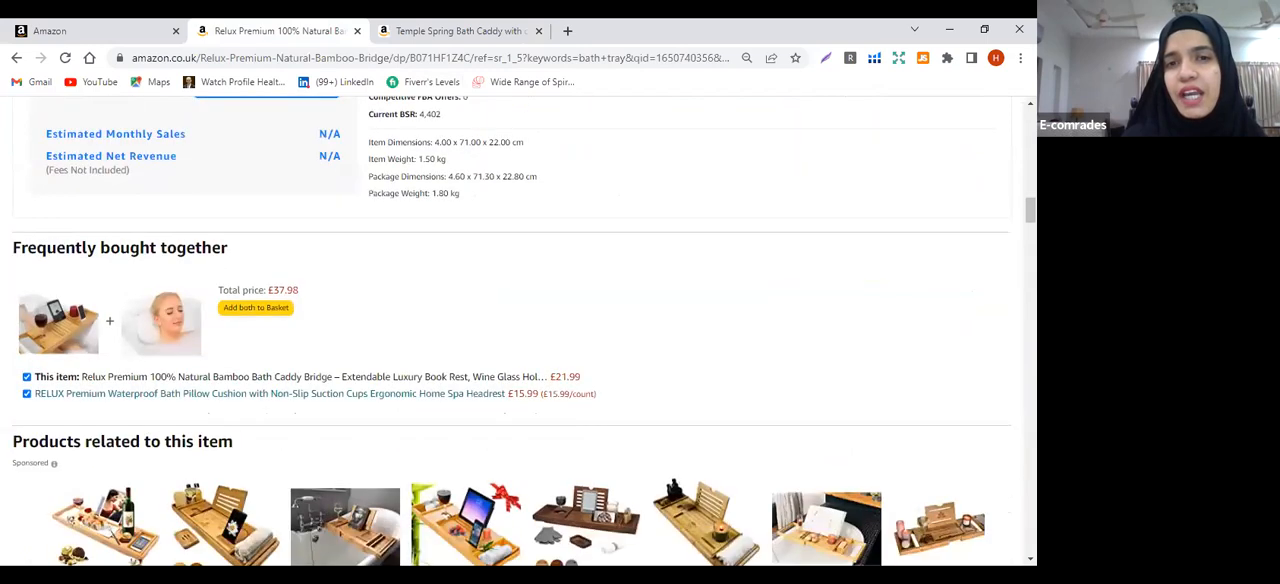
scroll(518, 330, "down", 4)
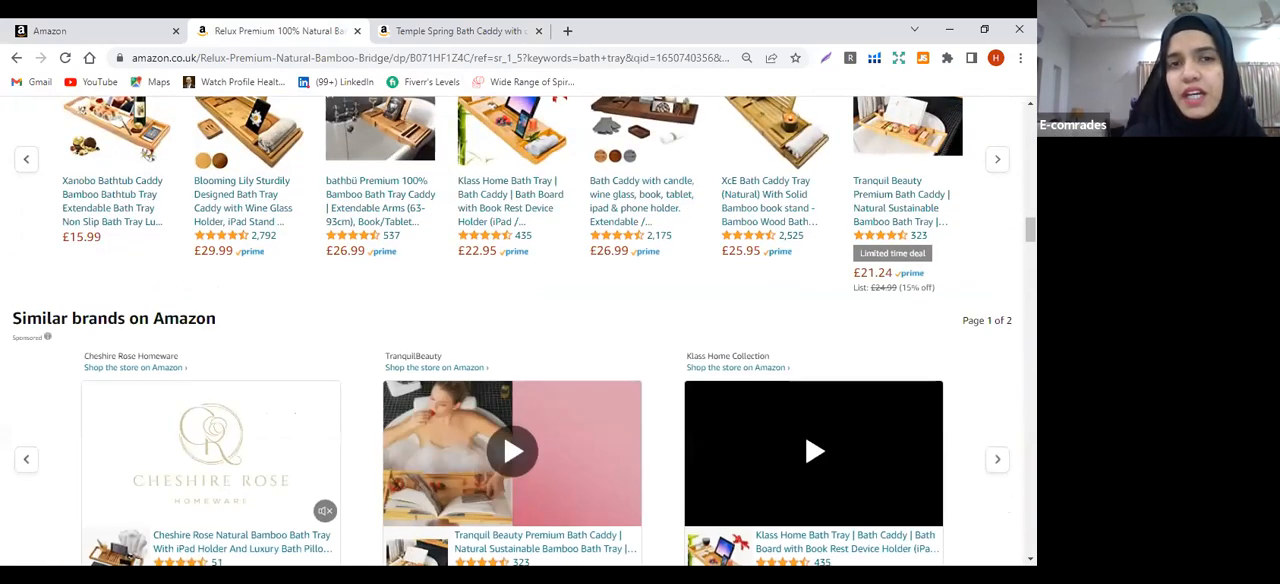
scroll(518, 330, "down", 3)
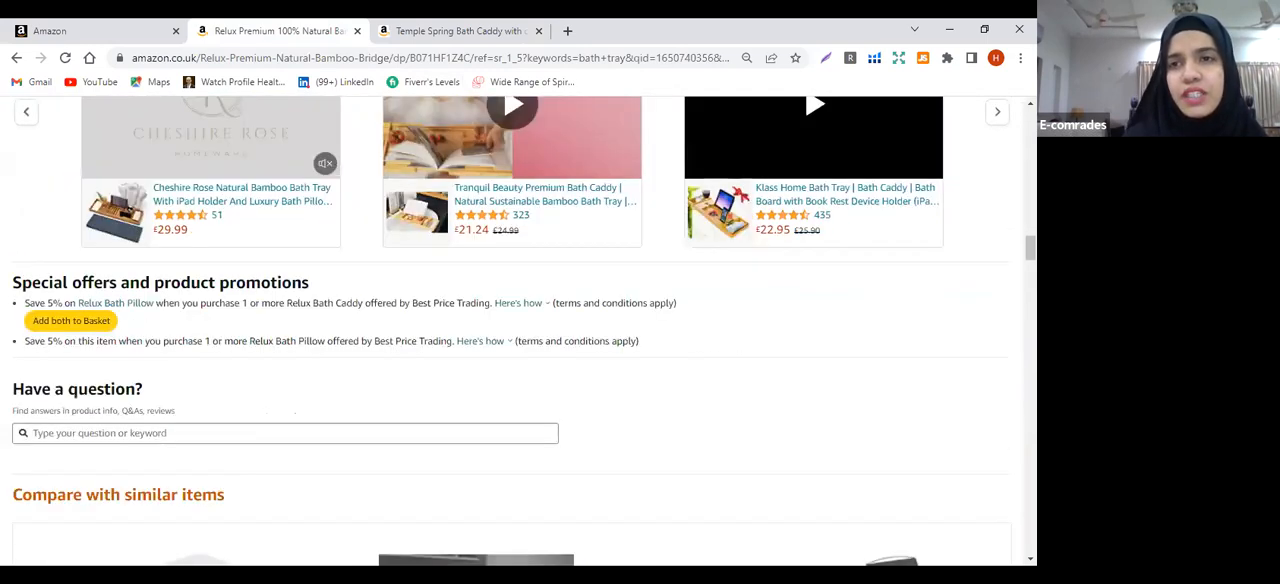
scroll(805, 262, "down", 5)
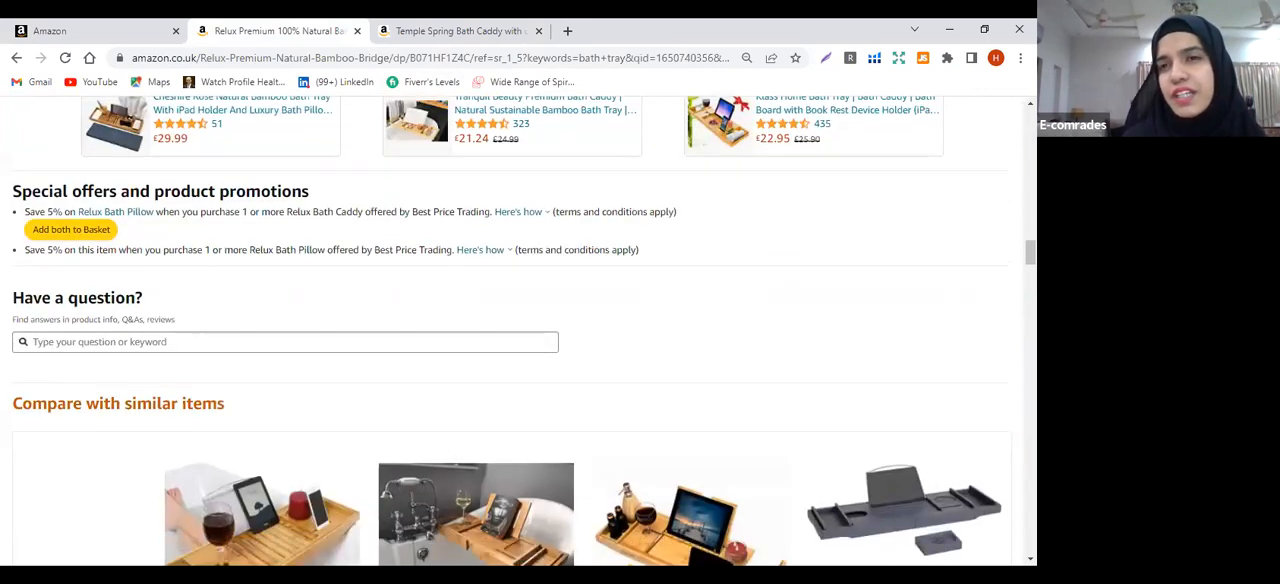
scroll(805, 262, "down", 4)
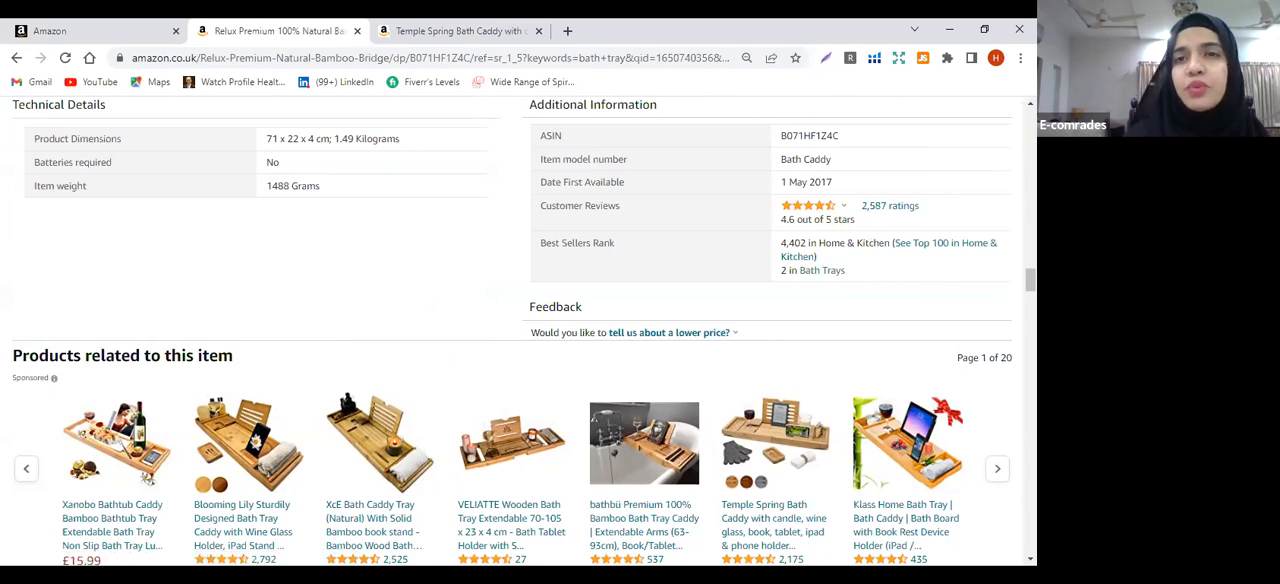
scroll(518, 330, "up", 20)
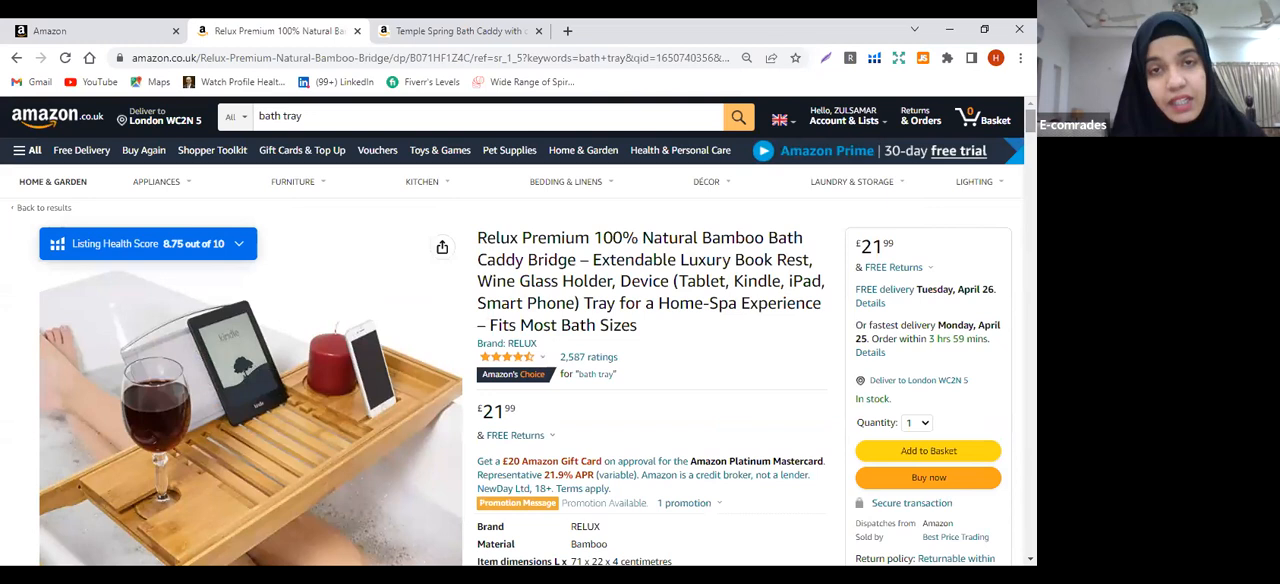
Reload the Relux listing with its web address cut off right after the ASIN B071HF1Z4C
double_click(449, 57)
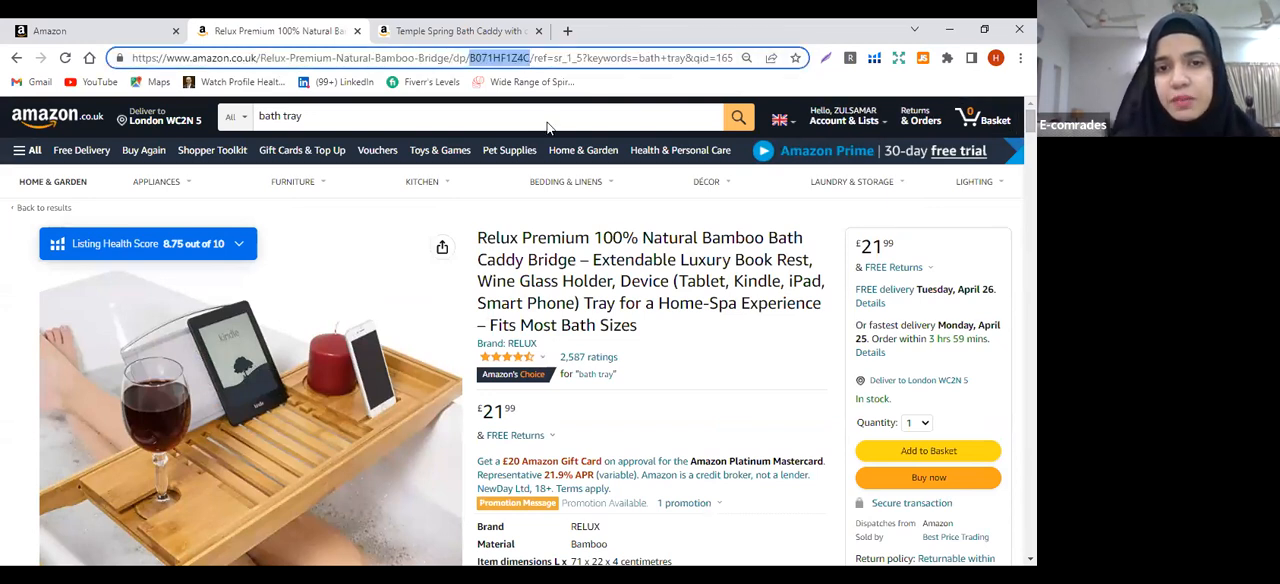
mouse_move(609, 203)
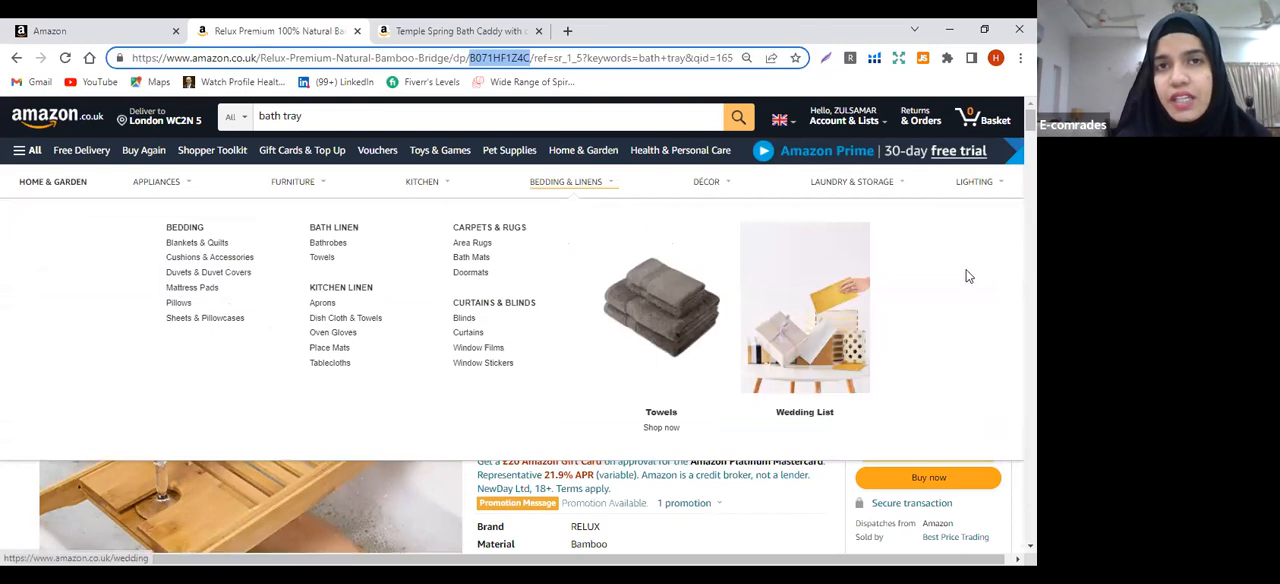
left_click(730, 551)
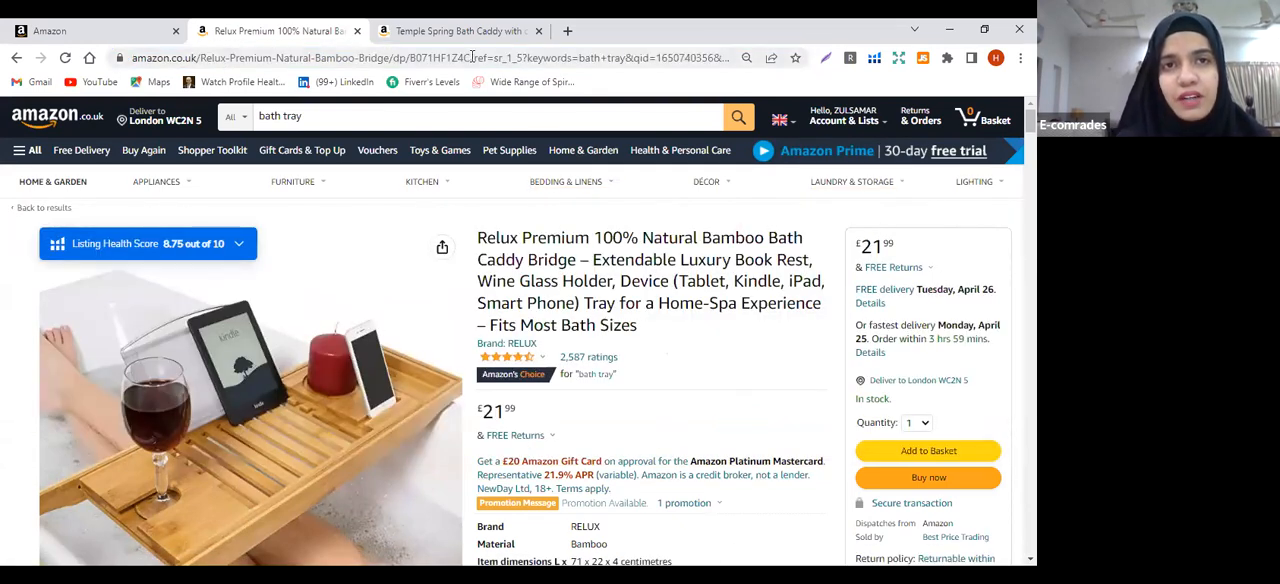
left_click_drag(471, 57, 870, 76)
key("BackSpace")
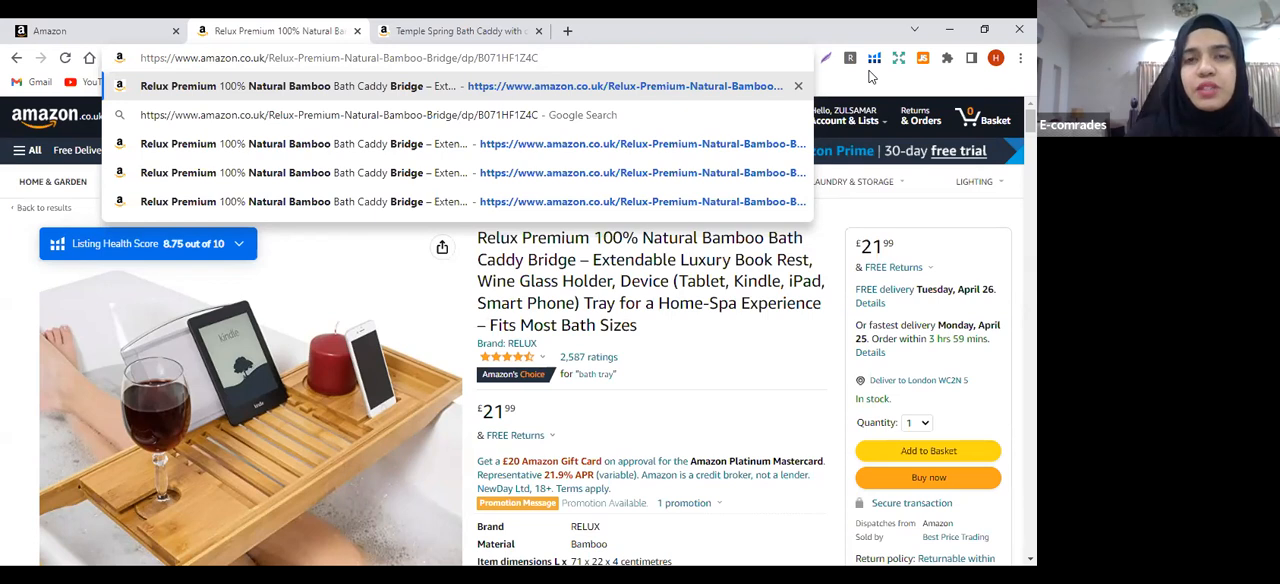
key("Return")
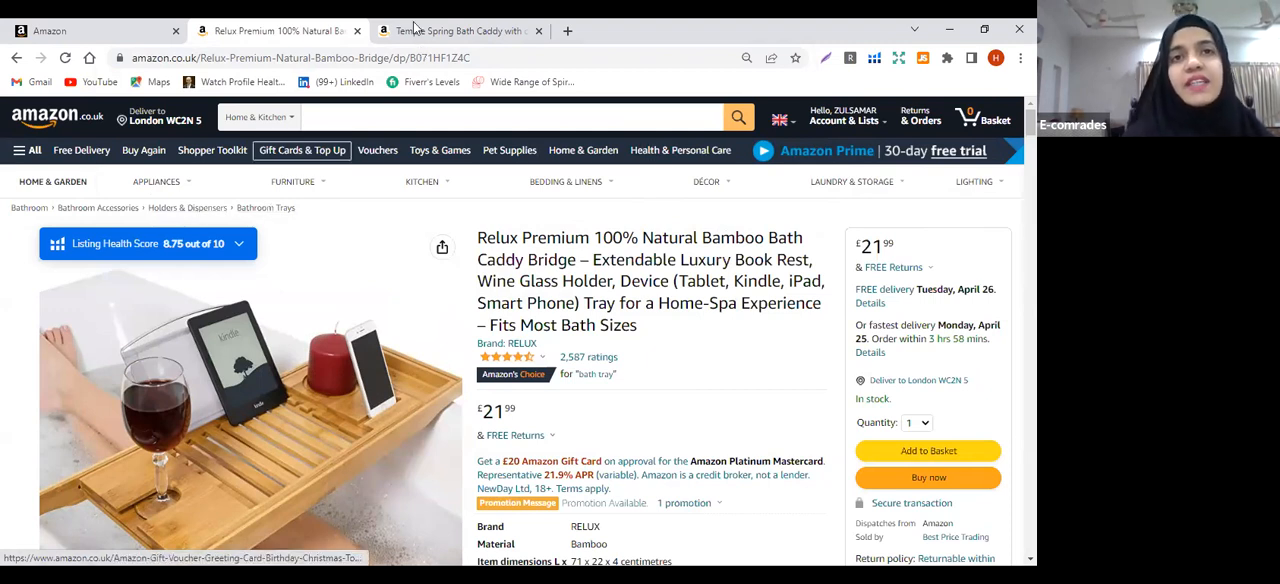
Reload the Temple Spring listing with its web address cut off after the ASIN B07TYCJ7MP, and compare its category path with the Relux listing's
left_click(455, 30)
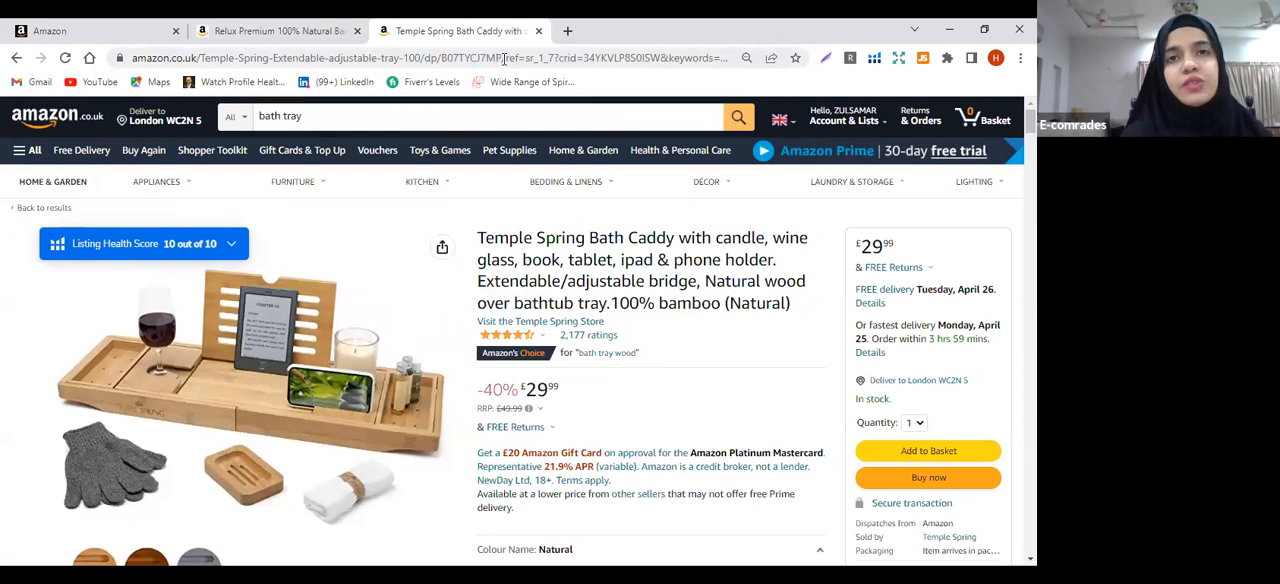
left_click_drag(504, 58, 740, 58)
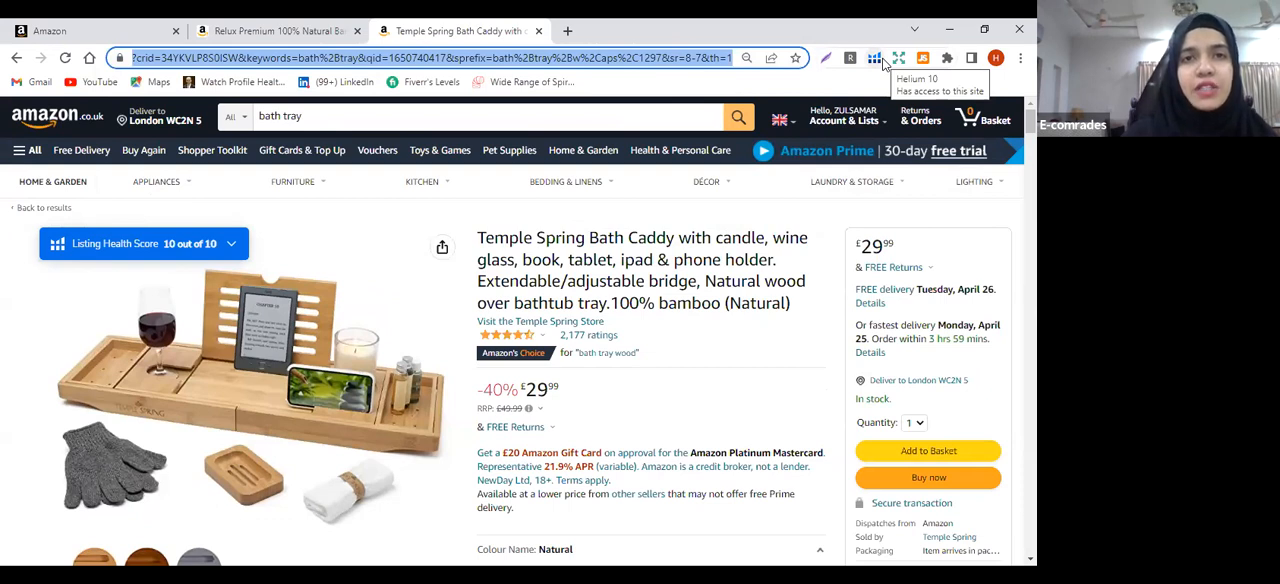
type("https://www.amazon.co.uk/Temple-Spring-Extendable-adjustable-tray-100/dp/B07TYCJ7MP")
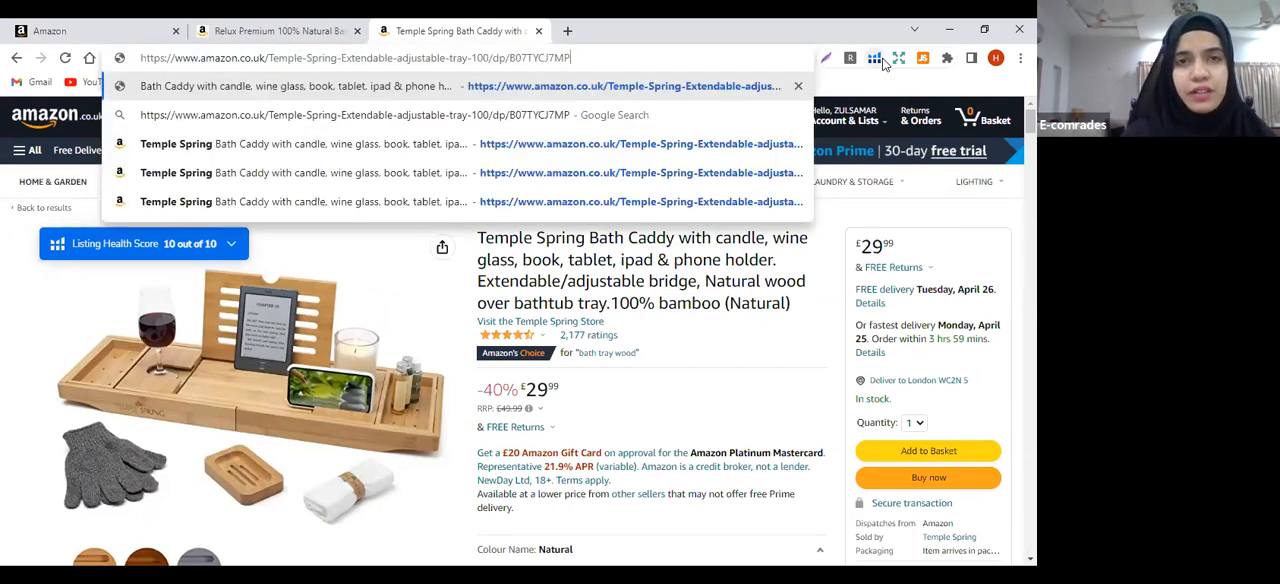
key("Return")
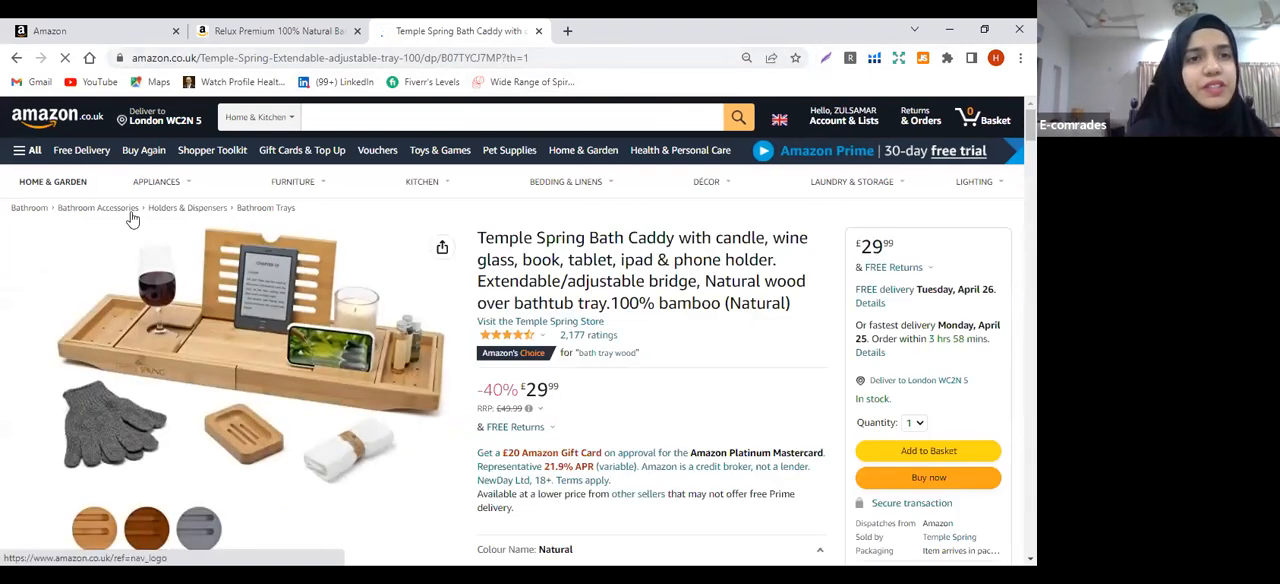
left_click(260, 28)
left_click(436, 30)
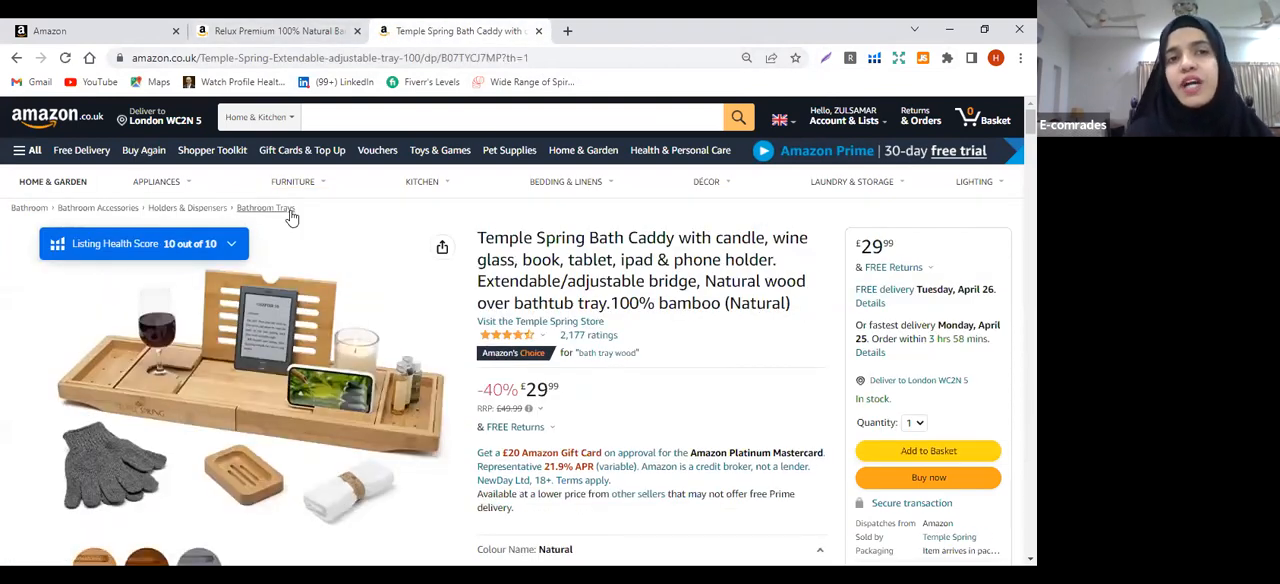
Return to Seller Central and open the Add Products page of the catalogue to view its options for adding products
left_click(128, 26)
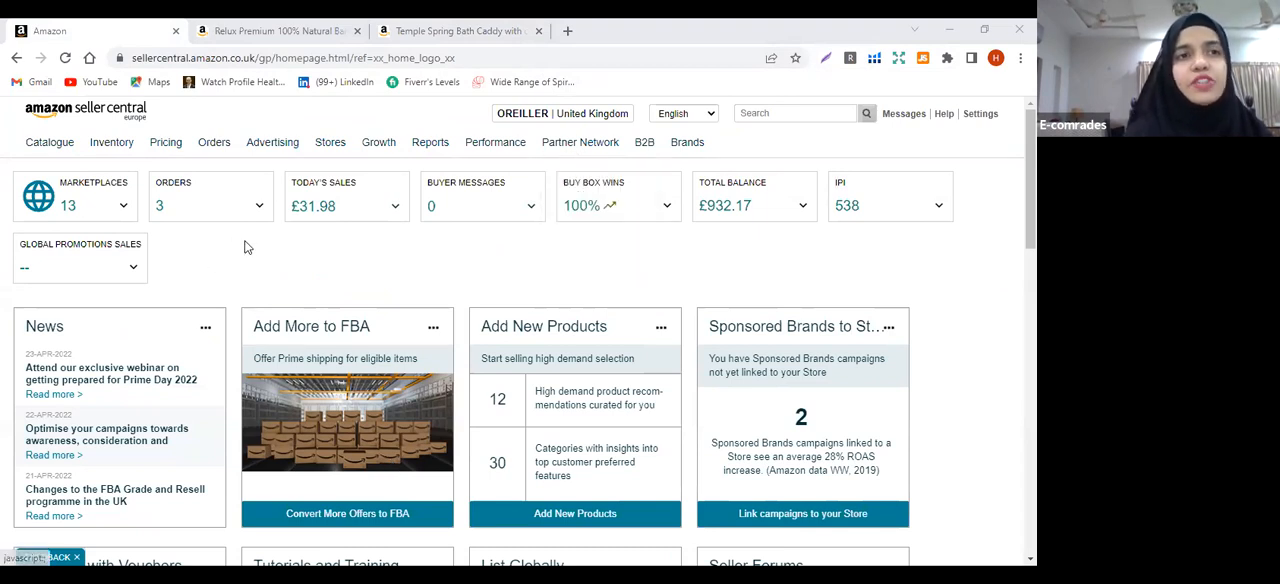
mouse_move(55, 148)
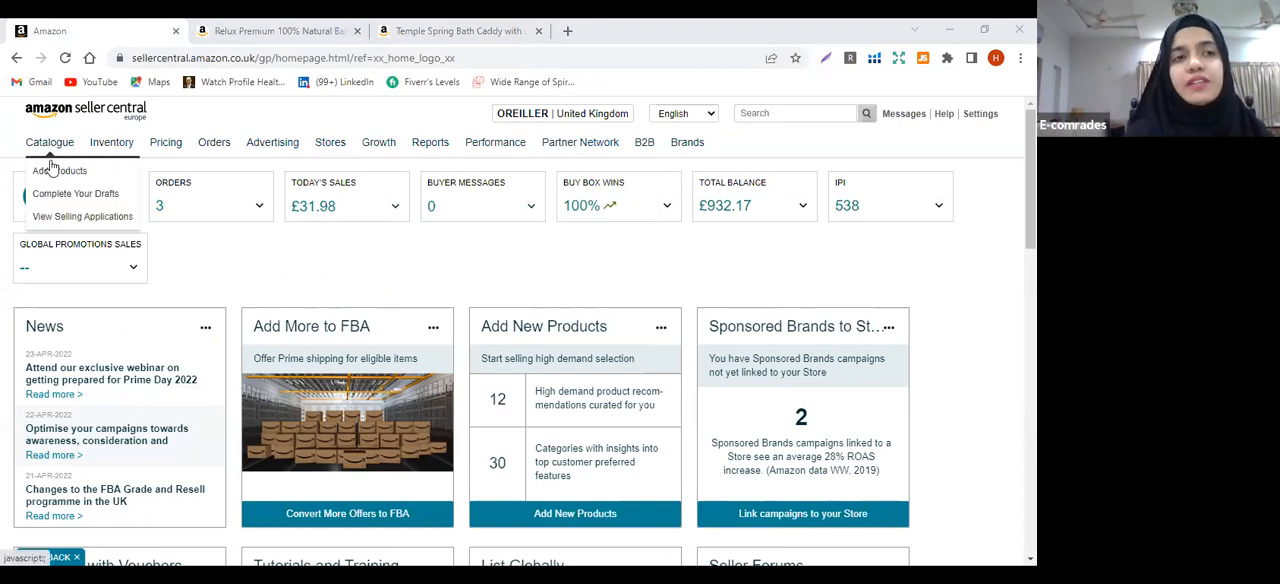
mouse_move(117, 150)
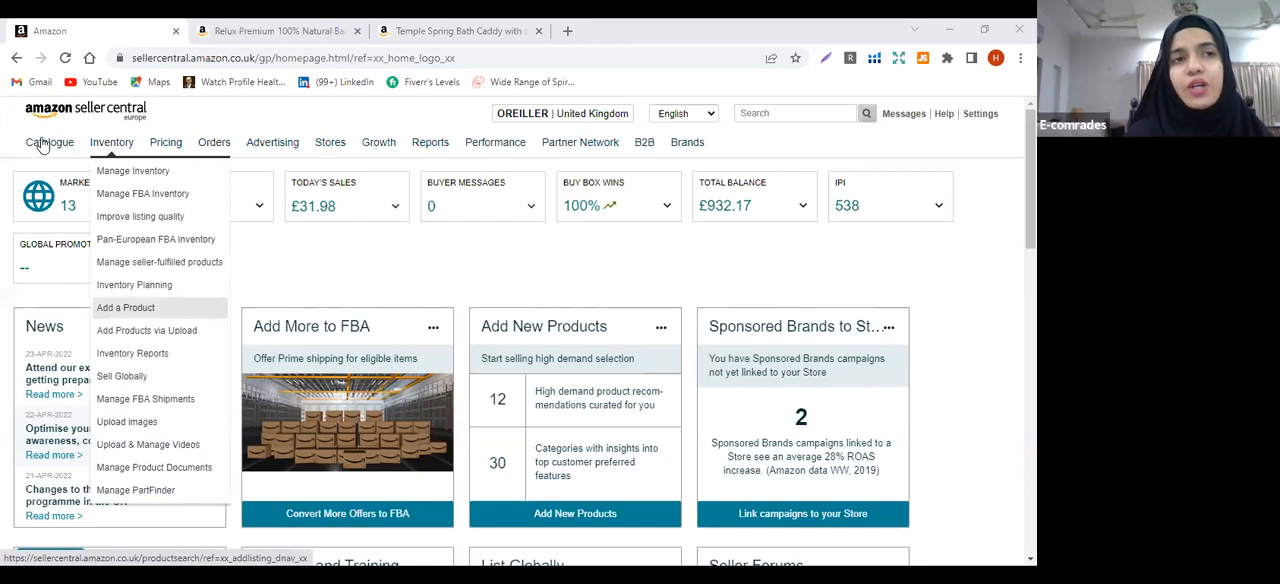
left_click(47, 172)
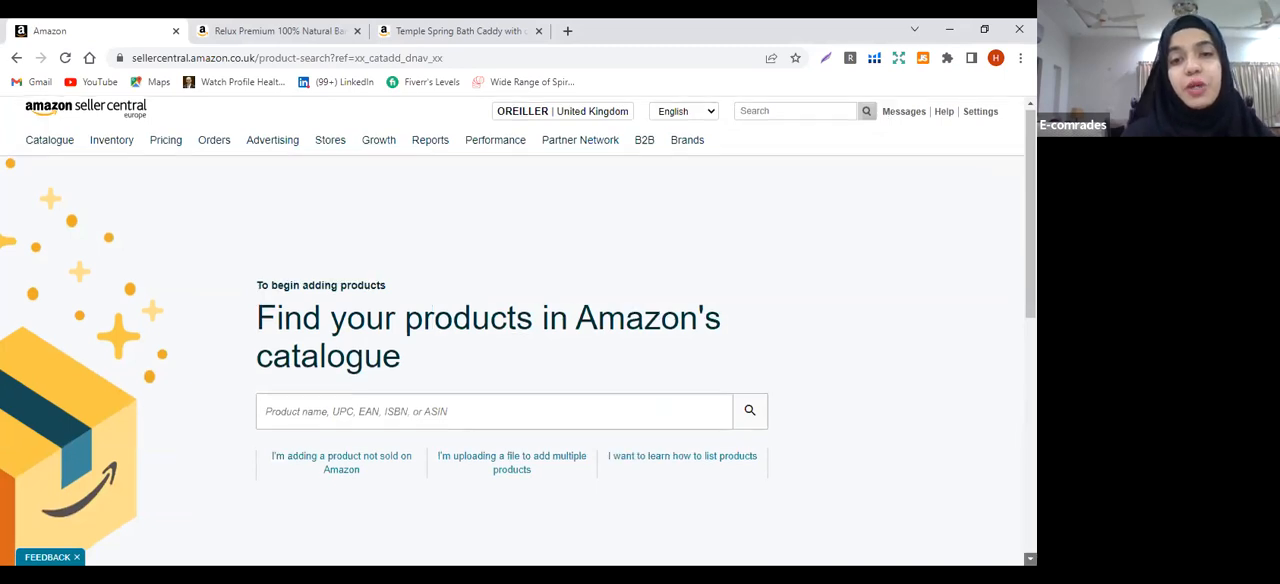
scroll(684, 414, "down", 2)
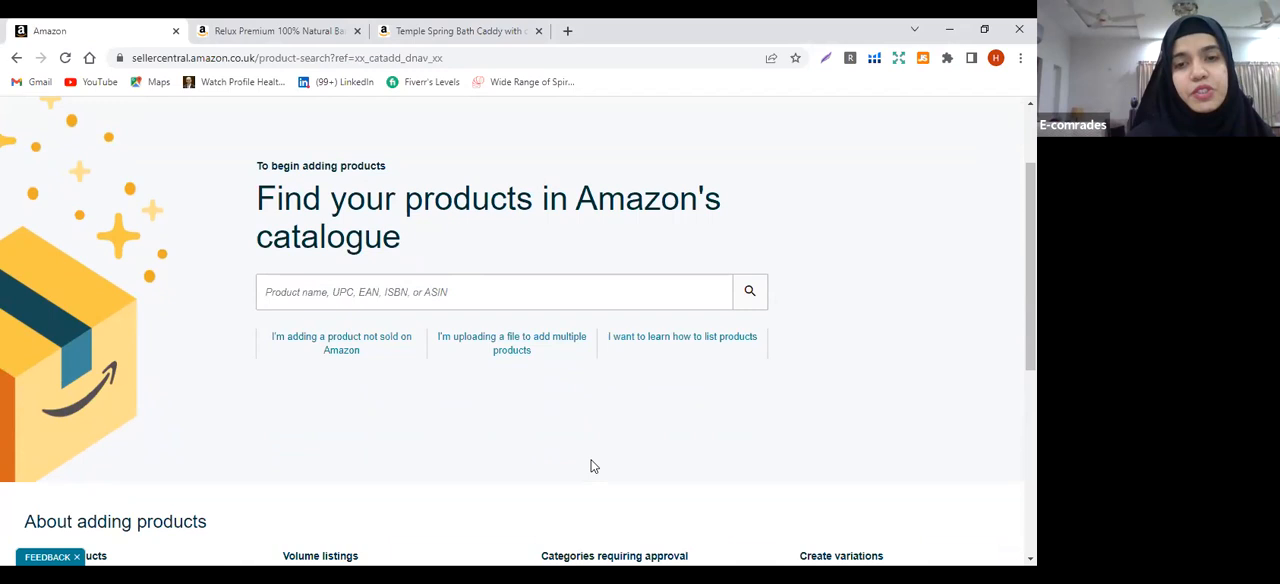
Switch to the BathroomTrays workbook in Excel and examine its Example and Data Definitions sheets
left_click(949, 32)
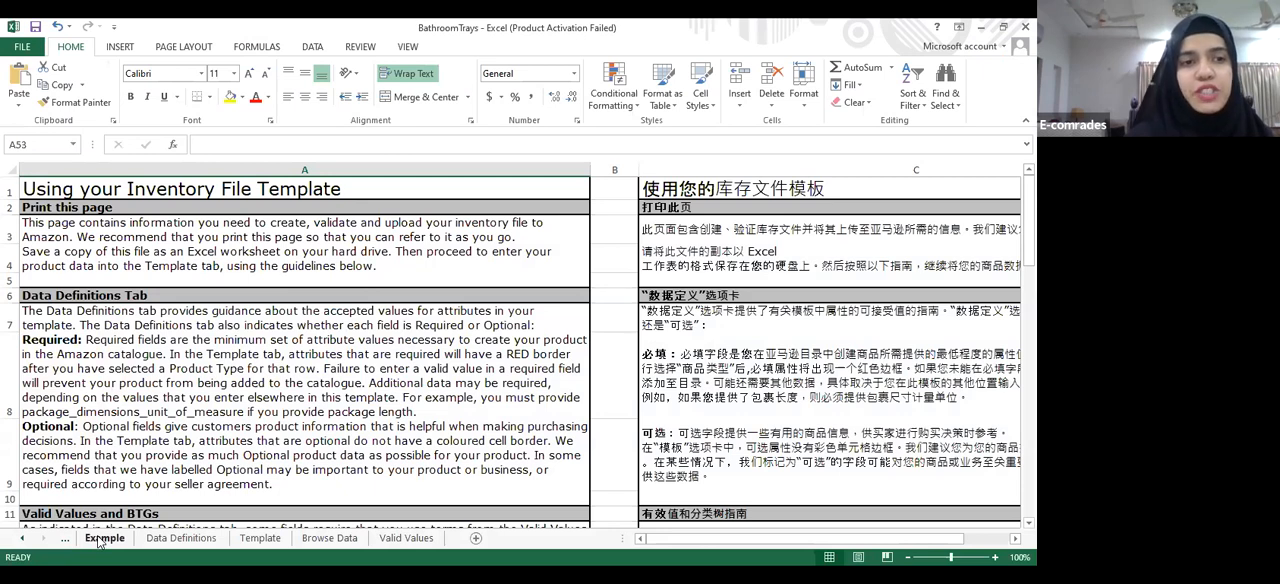
left_click(103, 538)
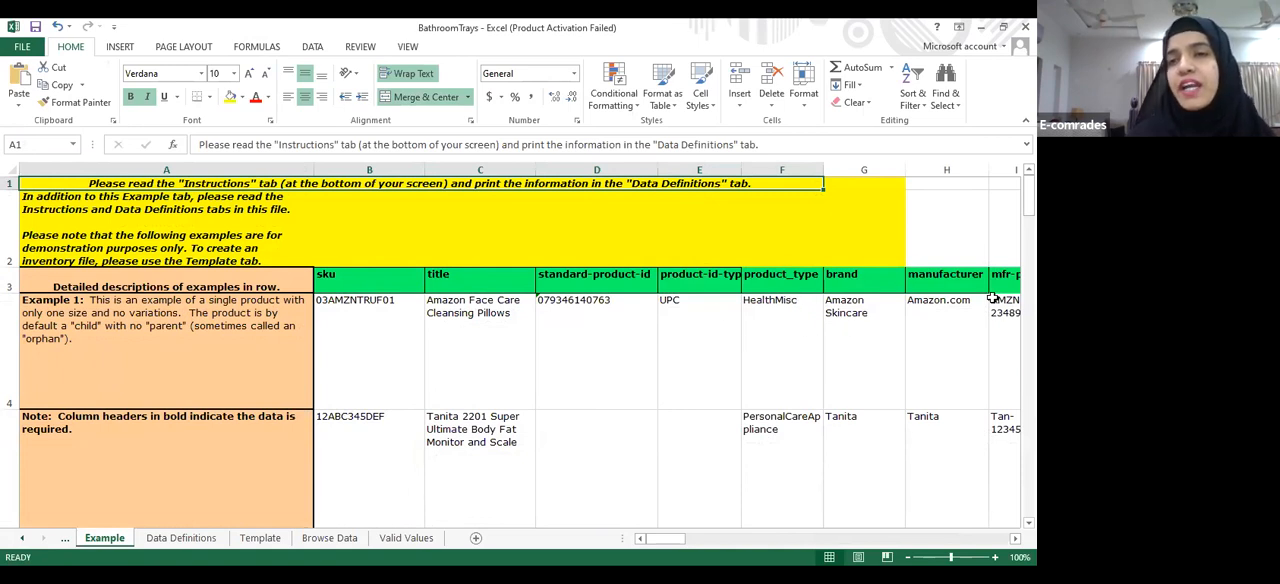
left_click(166, 540)
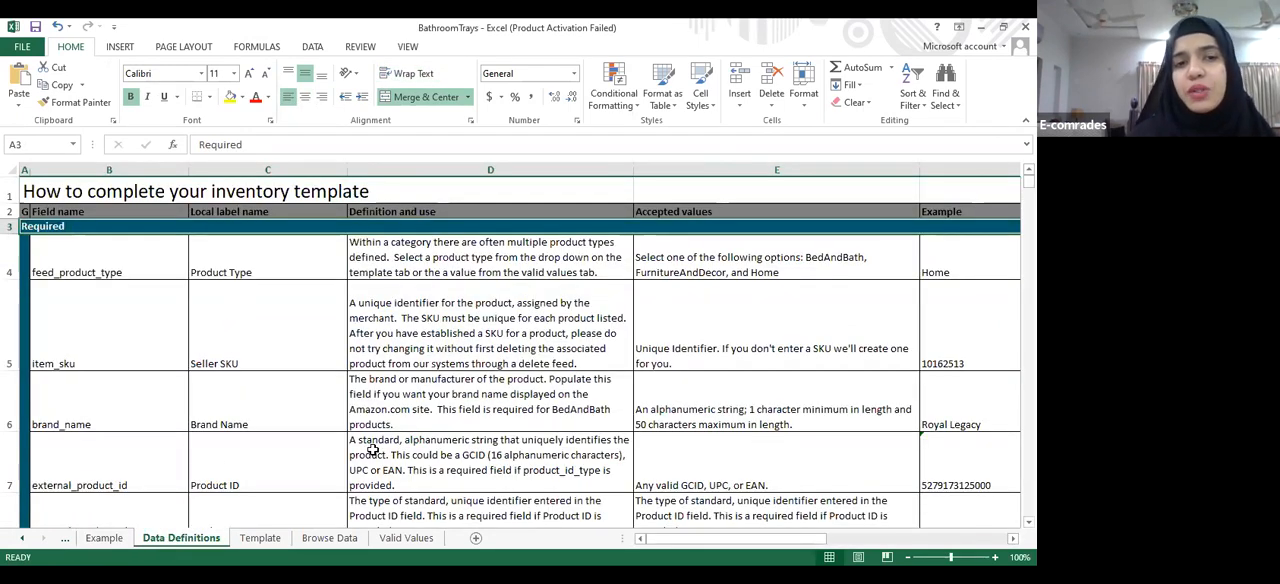
Examine the Template sheet's column headings and the empty product rows below them
left_click(262, 540)
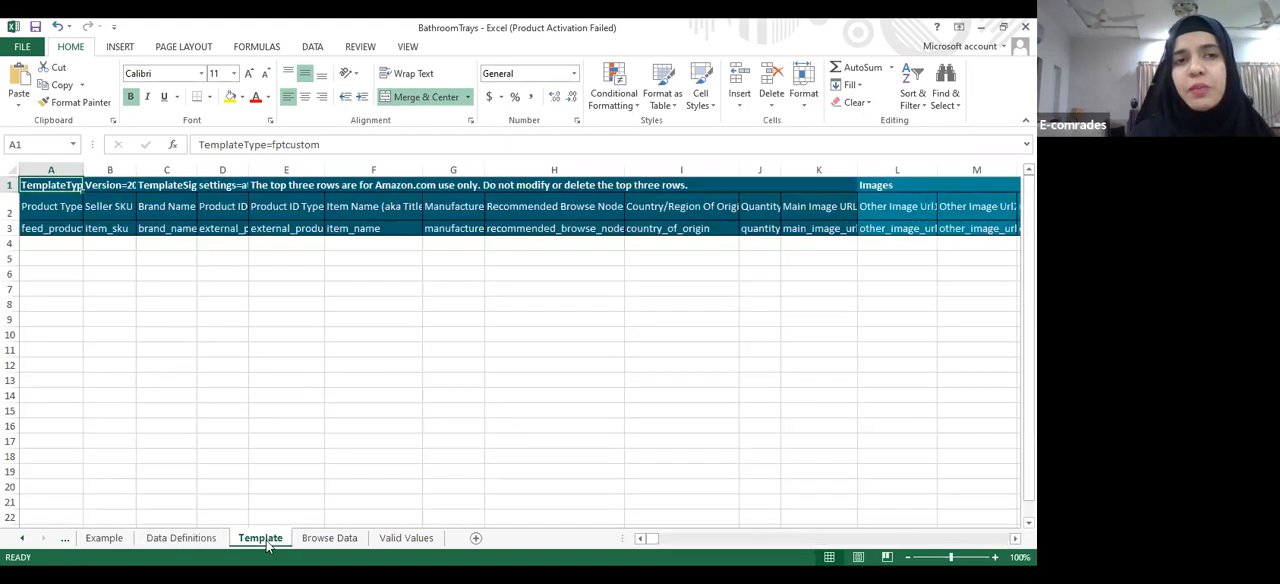
left_click(46, 246)
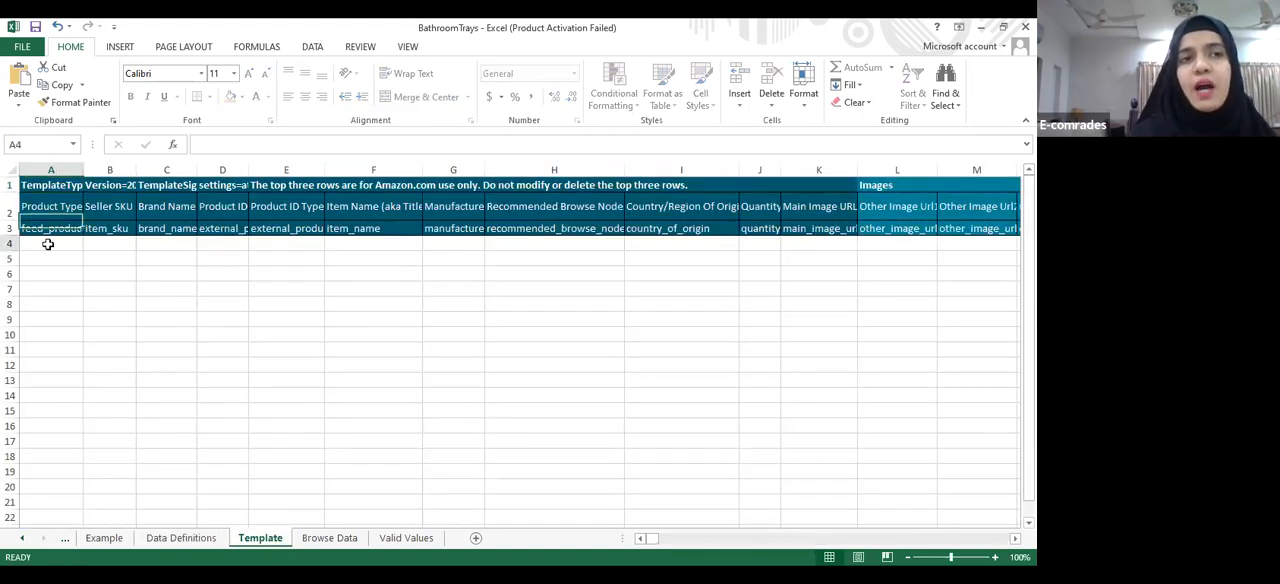
left_click(125, 254)
left_click(214, 255)
left_click(385, 270)
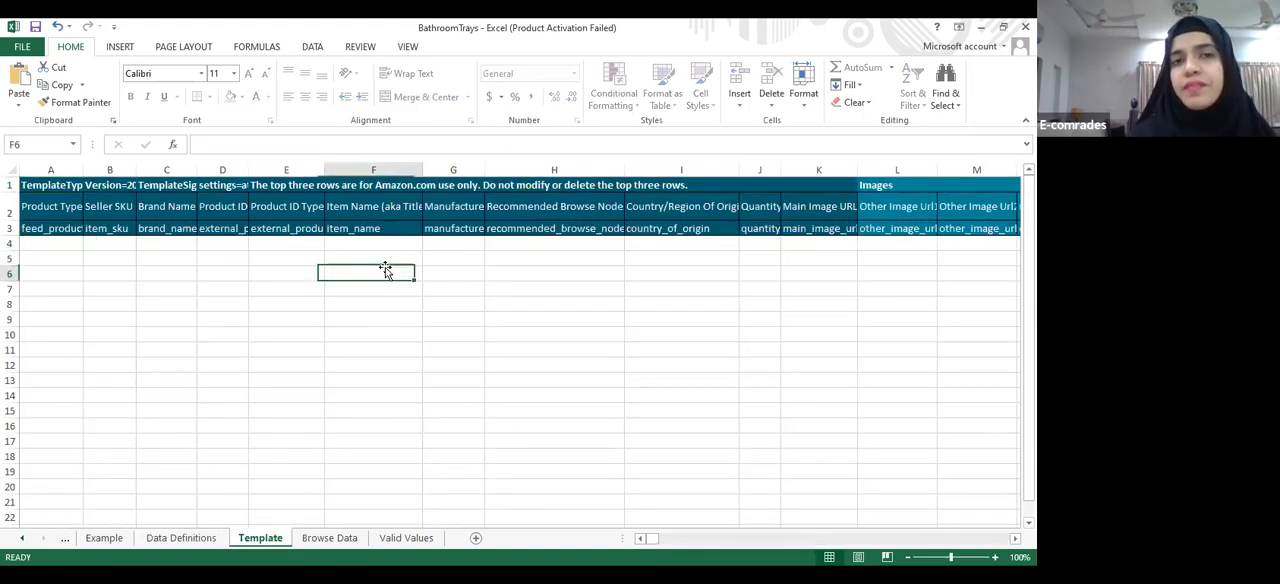
left_click(47, 258)
left_click(48, 268)
left_click(51, 286)
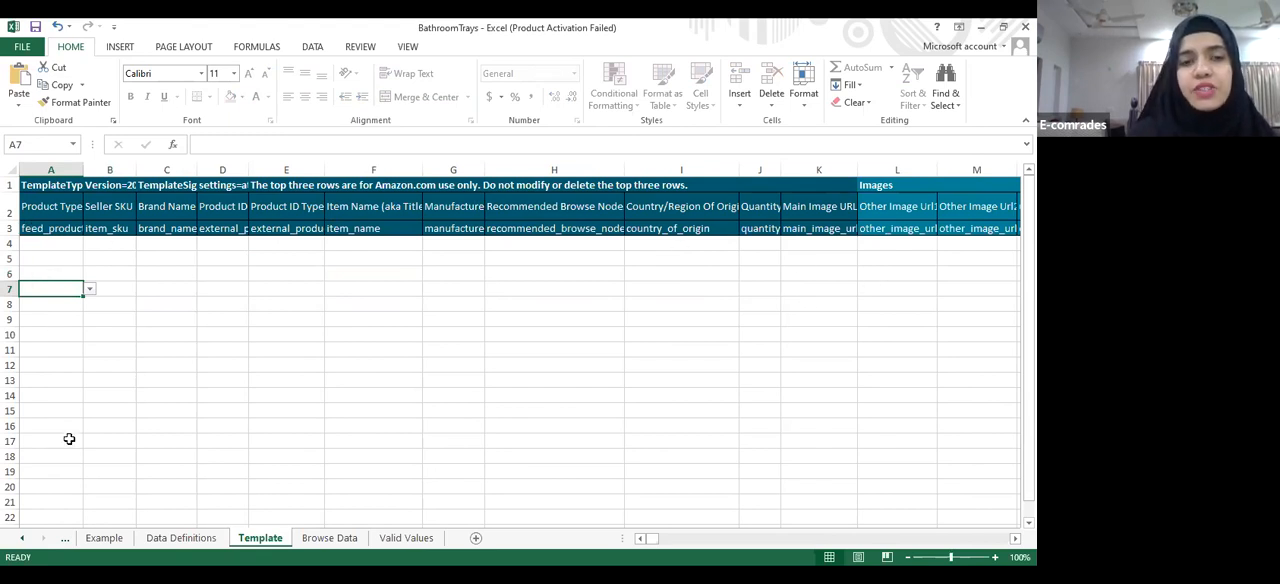
Review the Browse Data and Valid Values sheets, and return to the Template sheet
left_click(329, 538)
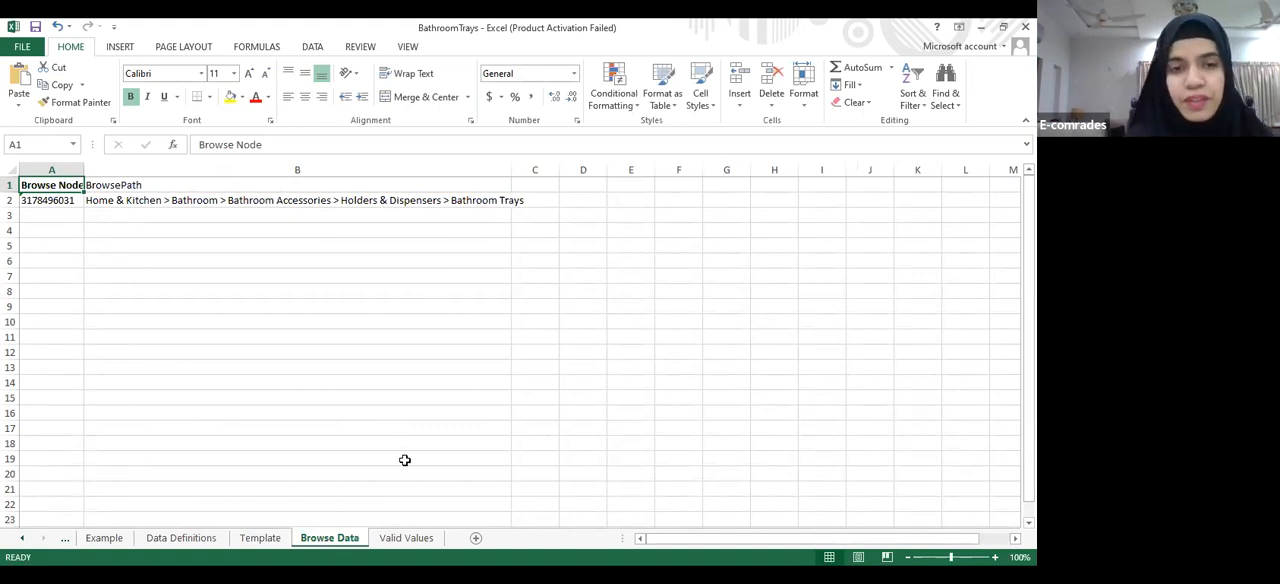
left_click(406, 538)
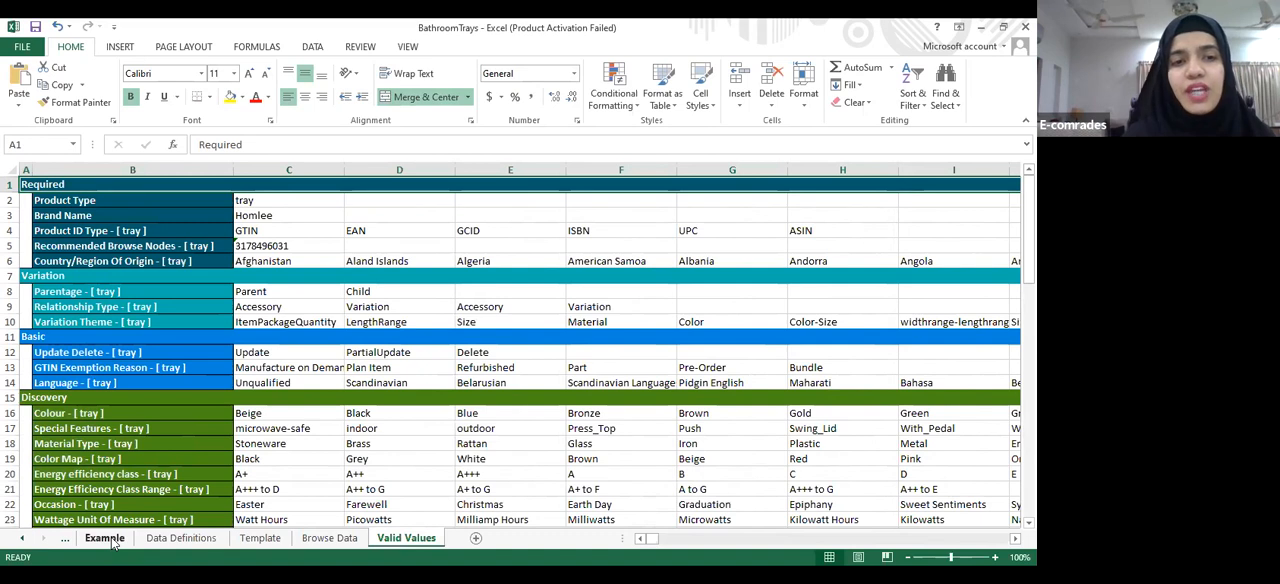
left_click(262, 540)
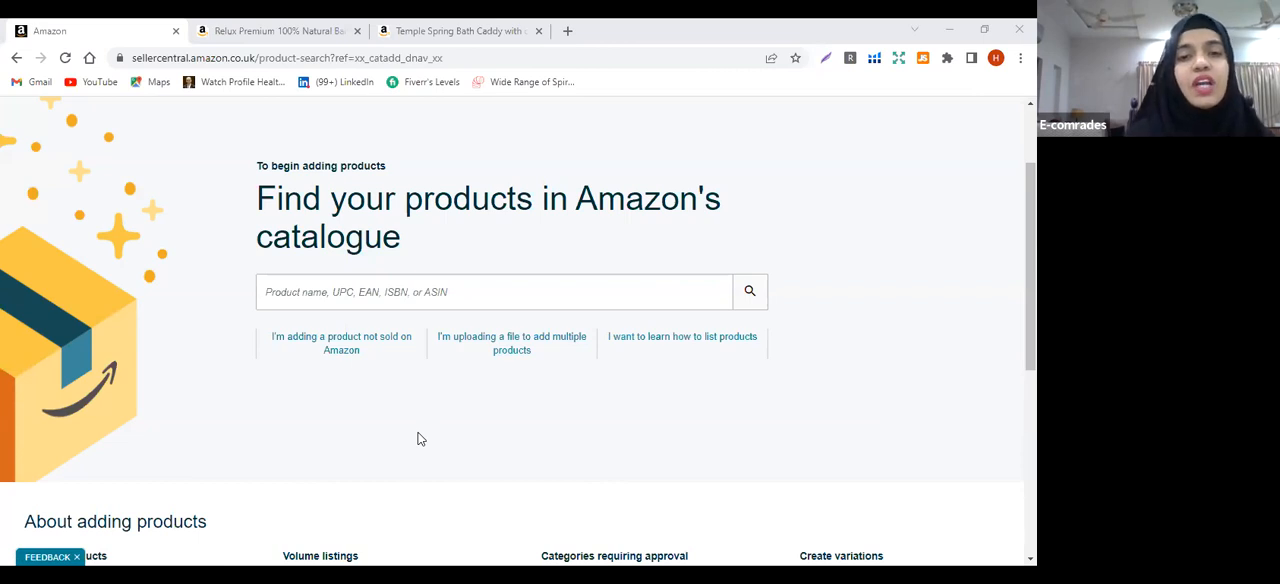
In Seller Central, start adding a product not sold on Amazon and search the product types for "bath tray"
left_click(341, 343)
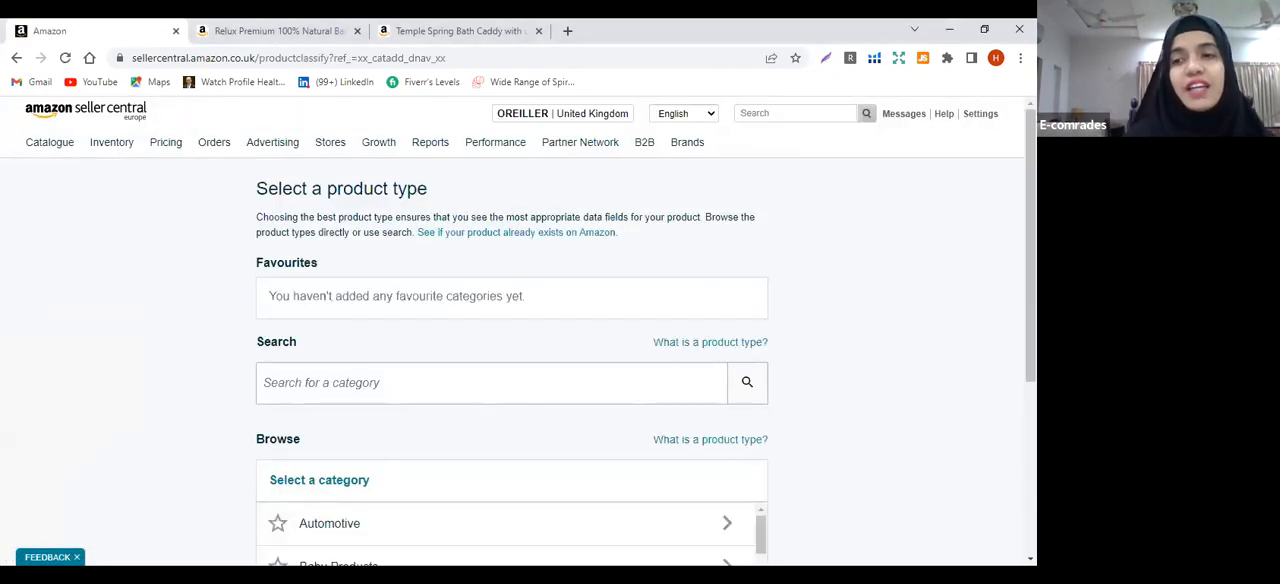
scroll(518, 330, "down", 2)
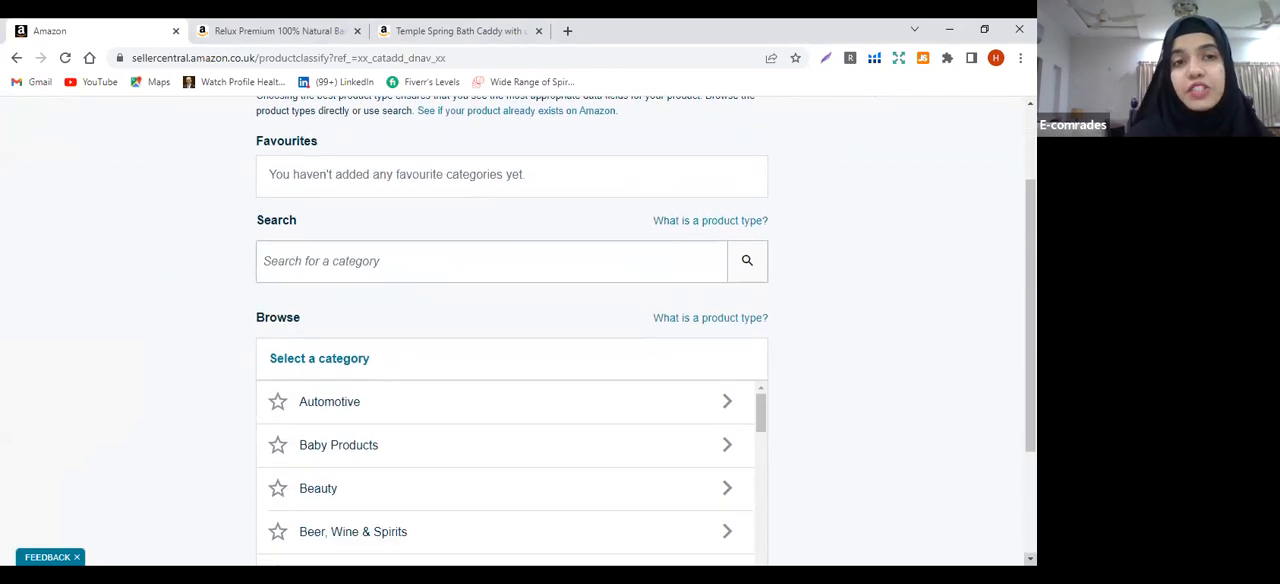
left_click(659, 264)
type("bath tray")
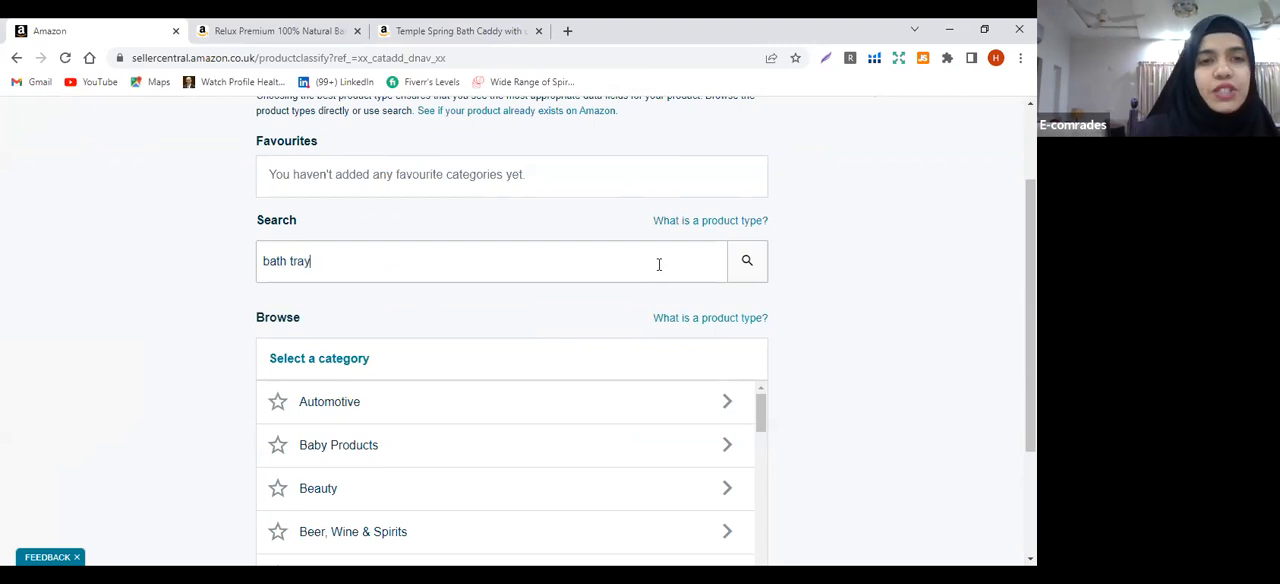
left_click(750, 277)
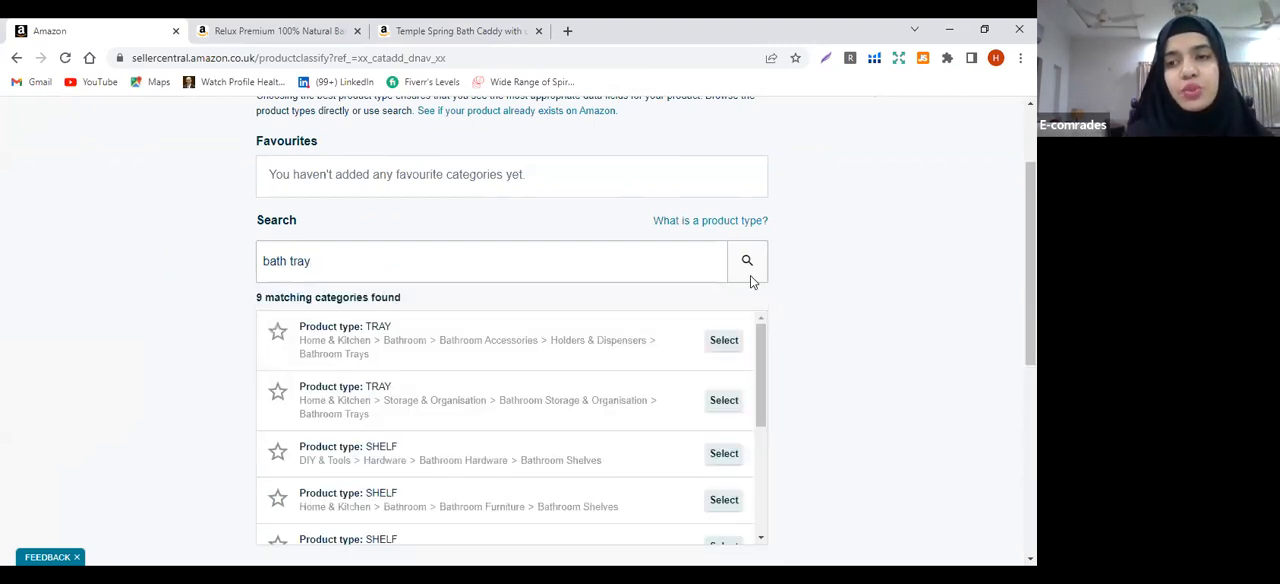
Examine the matching product types and browse the category list as far as Home & Kitchen, noting which categories are locked
scroll(499, 227, "down", 2)
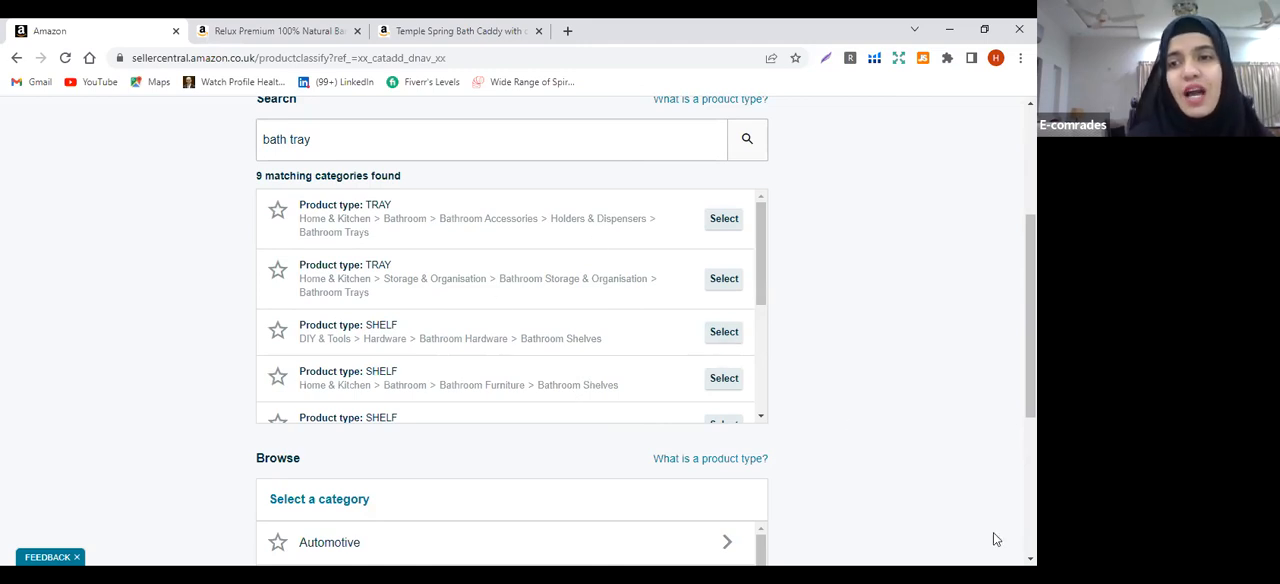
scroll(646, 330, "down", 3)
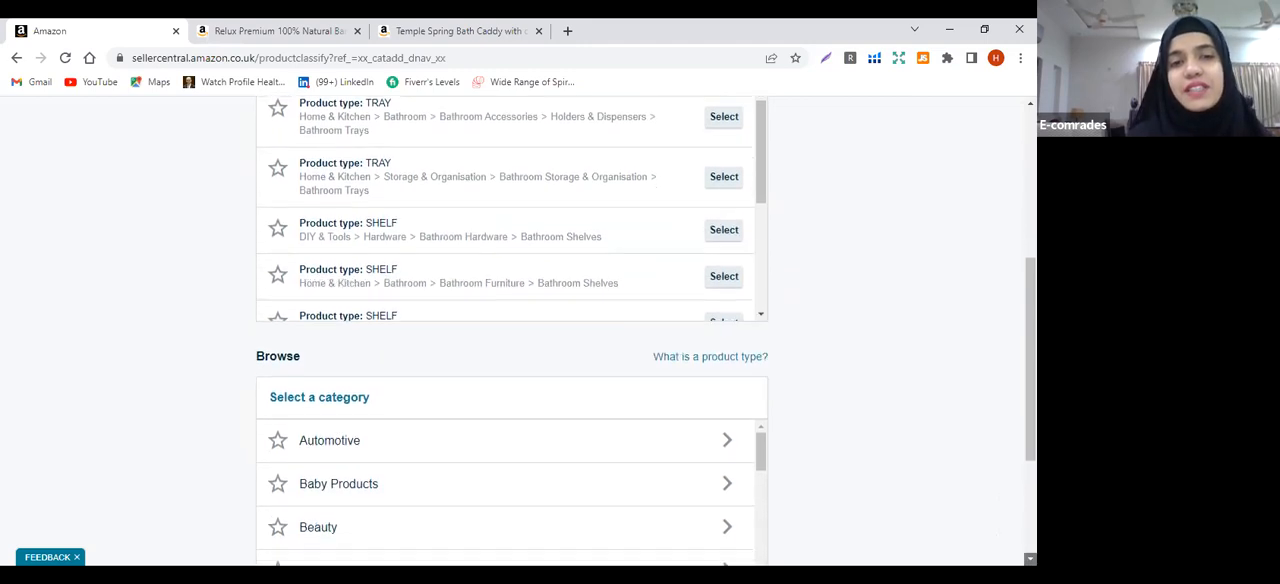
scroll(560, 331, "down", 2)
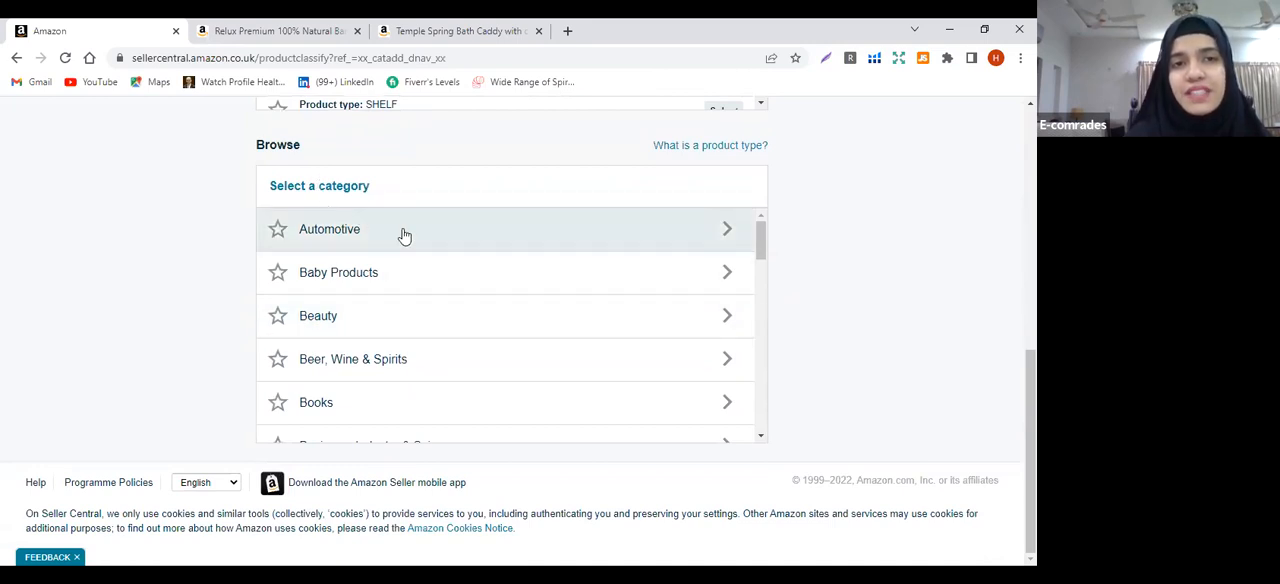
left_click(761, 437)
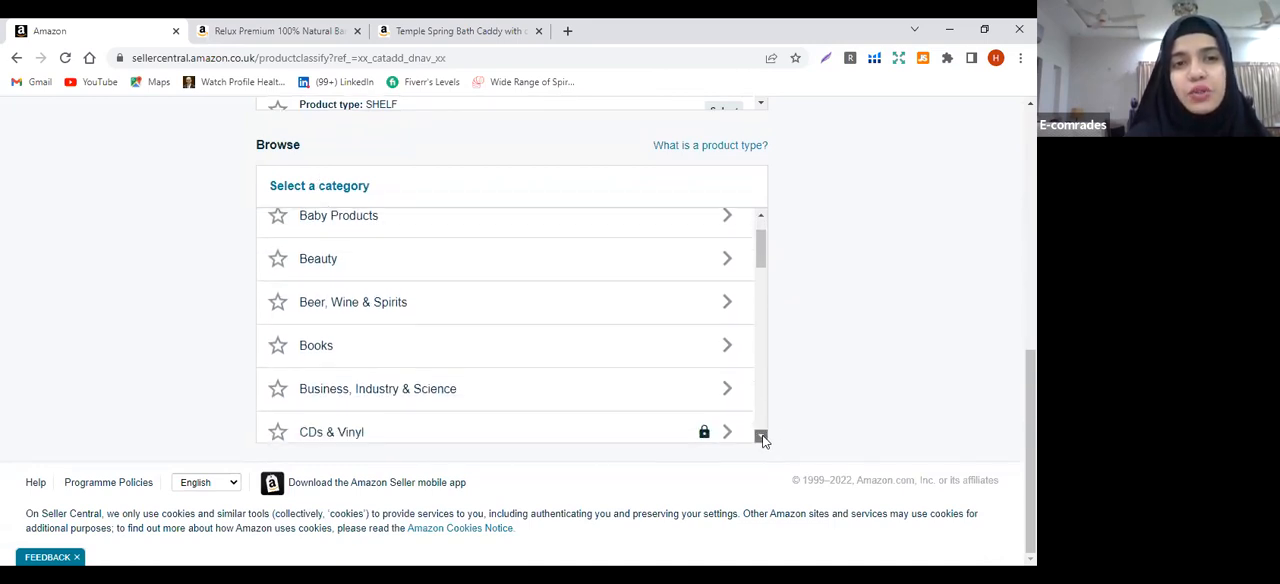
left_click(761, 437)
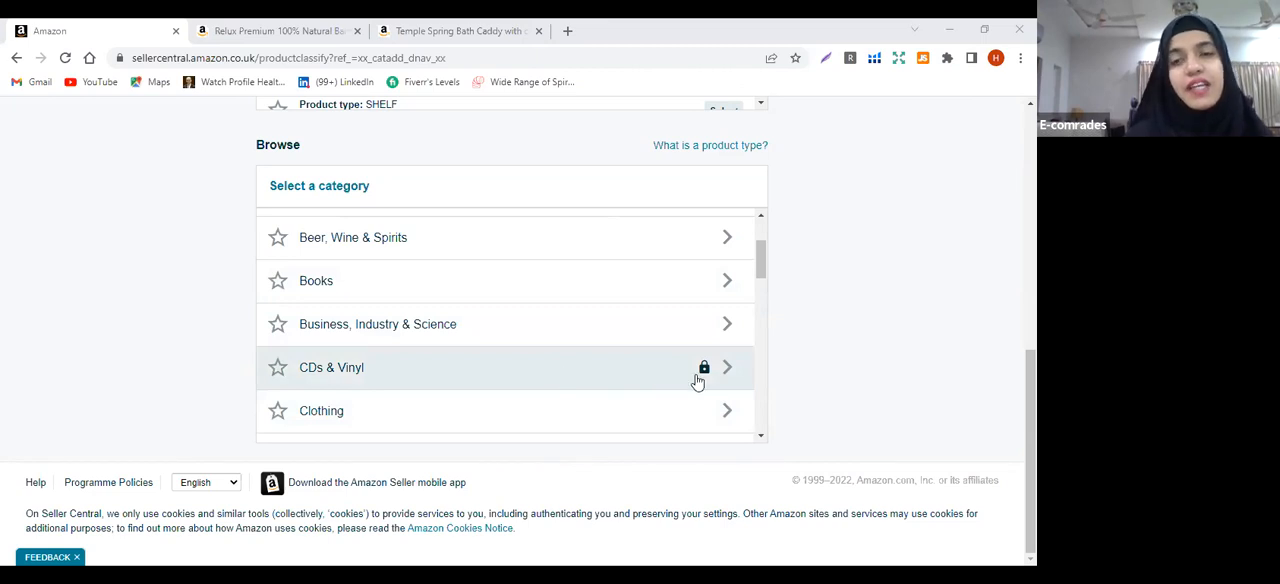
left_click(762, 439)
left_click(762, 439)
left_click(762, 439)
left_click(762, 439)
left_click(762, 439)
left_click(762, 439)
left_click(762, 439)
left_click(762, 439)
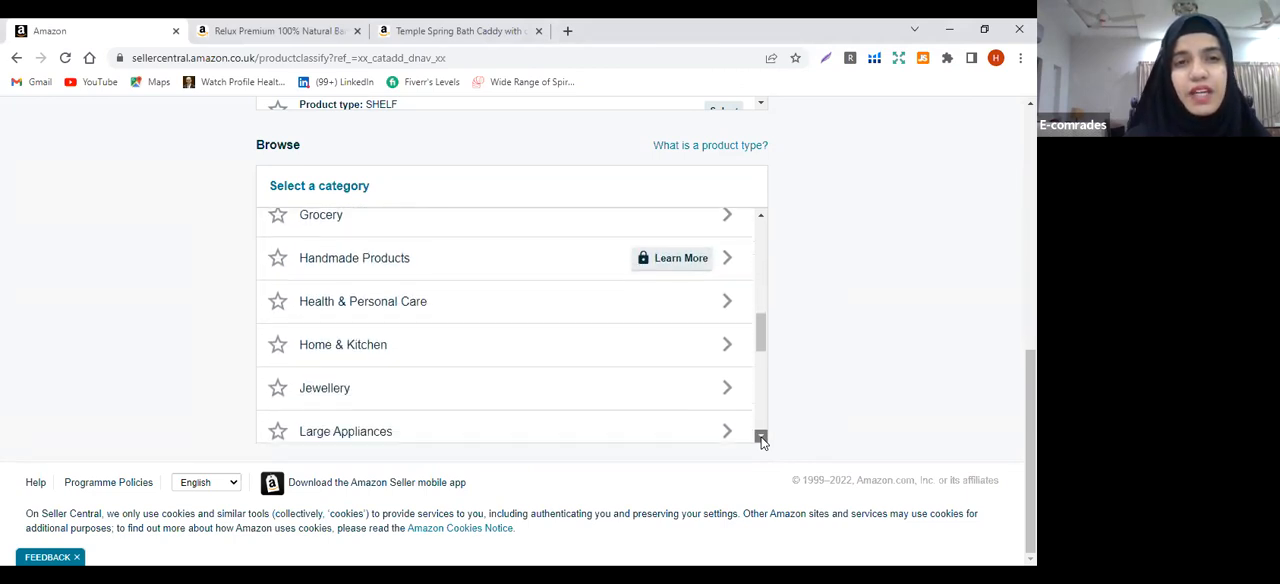
Select the Bathroom Trays product type under Home & Kitchen > Bathroom > Bathroom Accessories > Holders & Dispensers
left_click(553, 349)
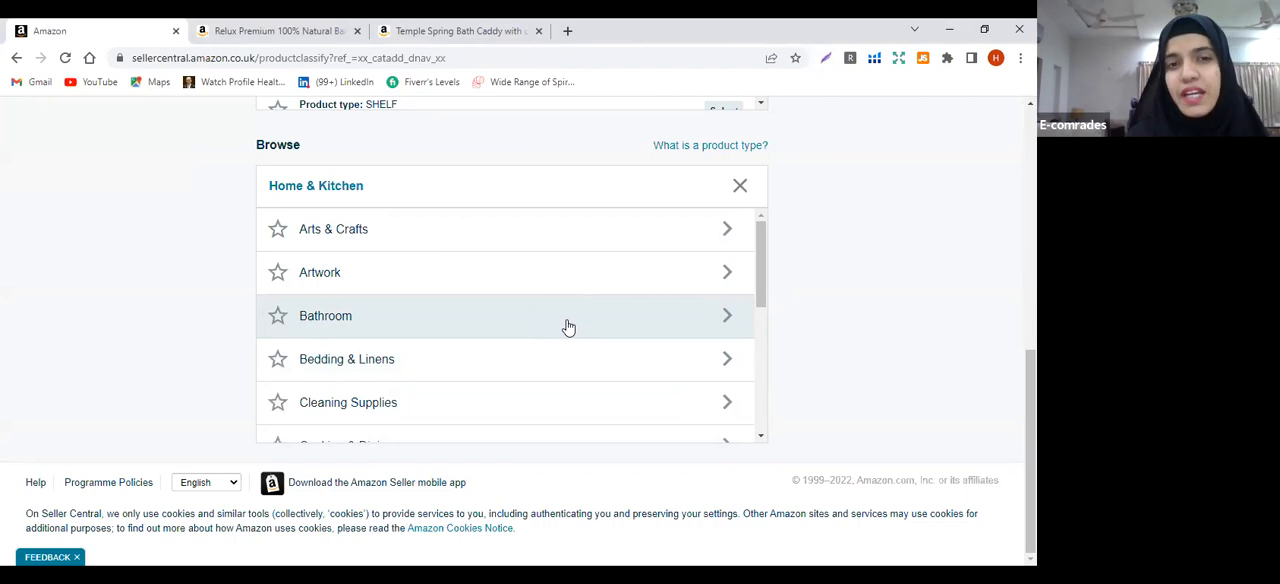
left_click(567, 327)
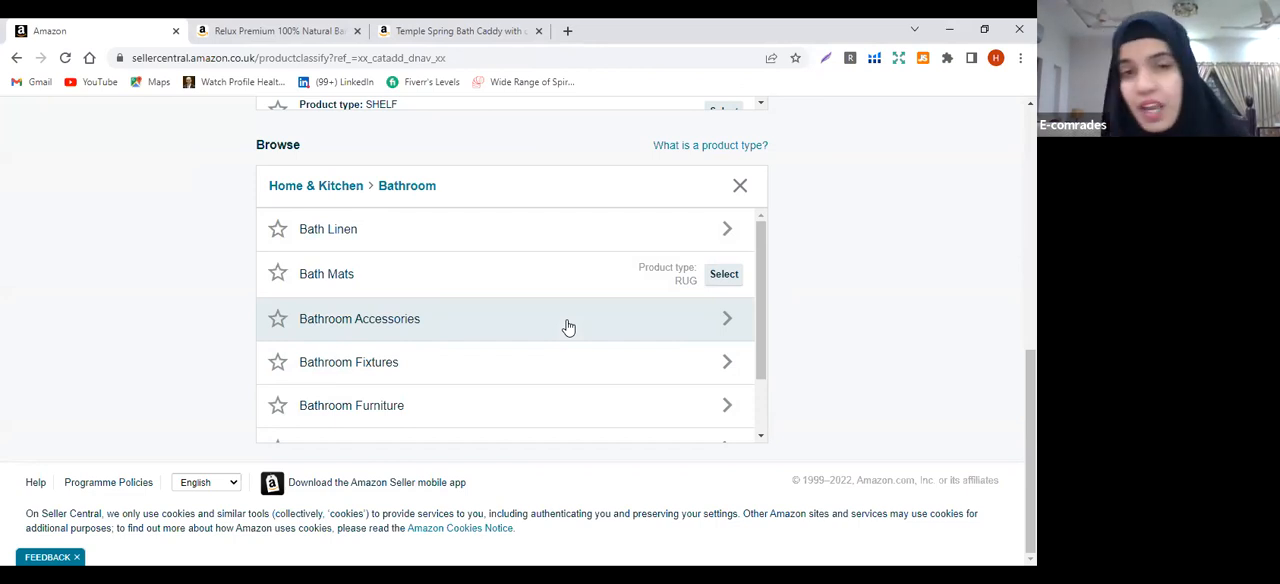
left_click(567, 325)
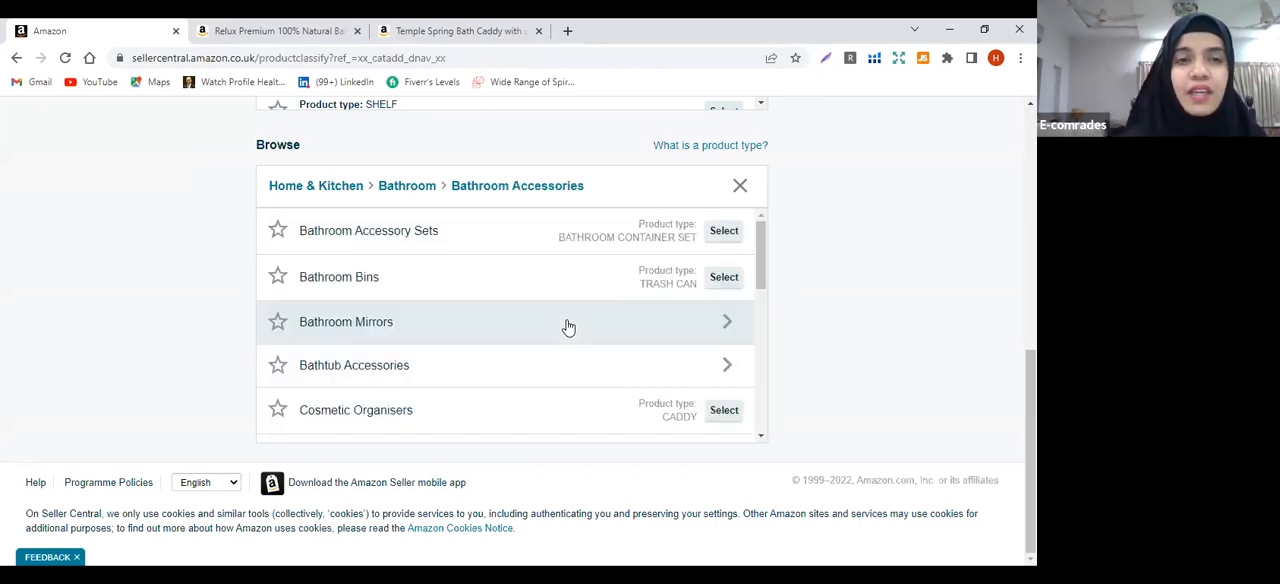
left_click(760, 437)
left_click_drag(760, 437, 760, 437)
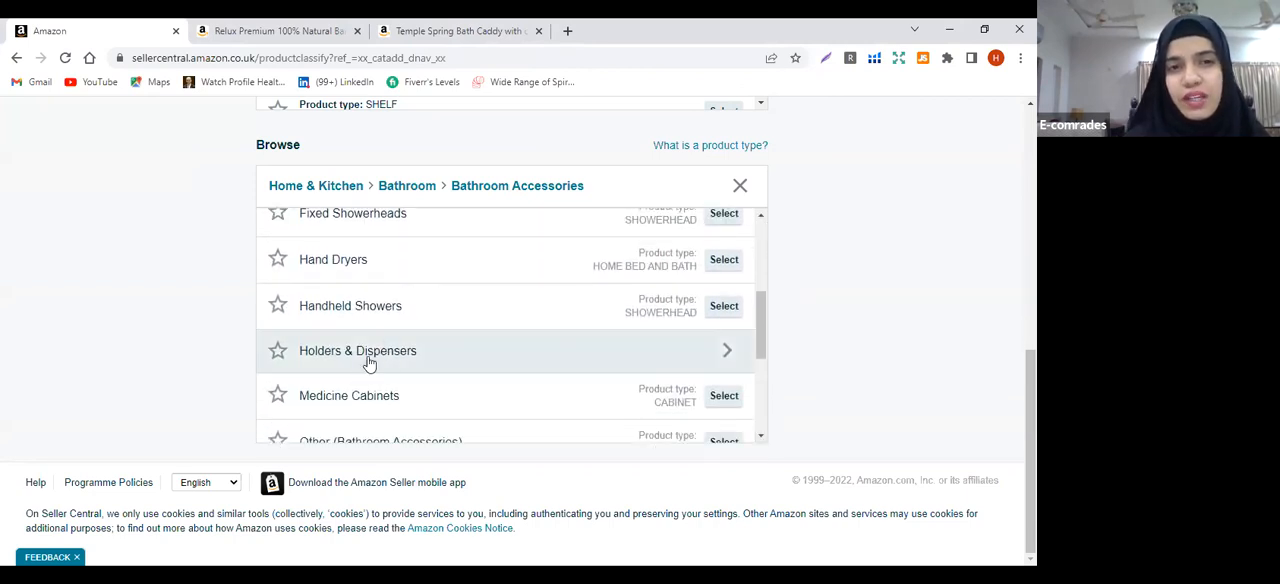
left_click(442, 358)
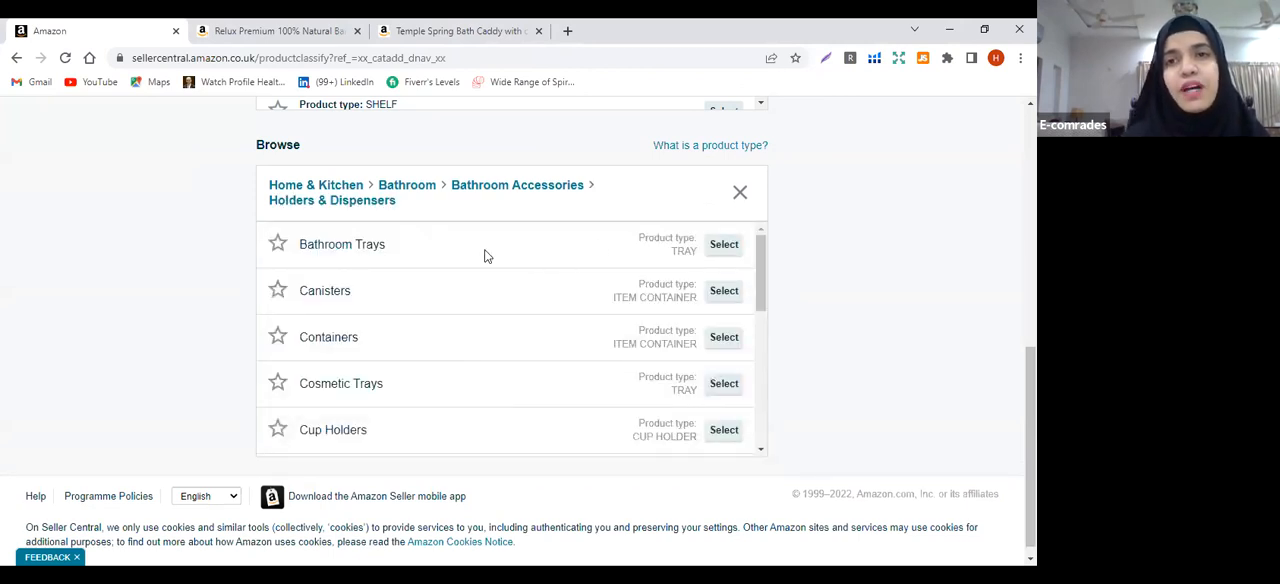
left_click(724, 252)
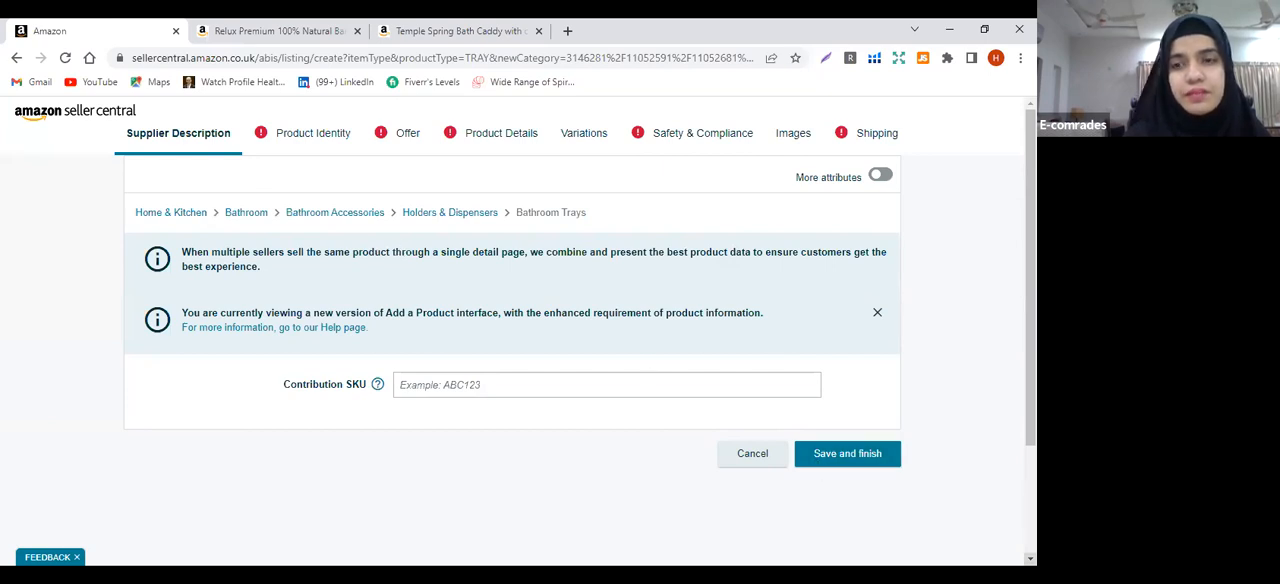
Look over the Supplier Description page of the new listing, and open the Product Identity section with its required fields
scroll(518, 344, "down", 3)
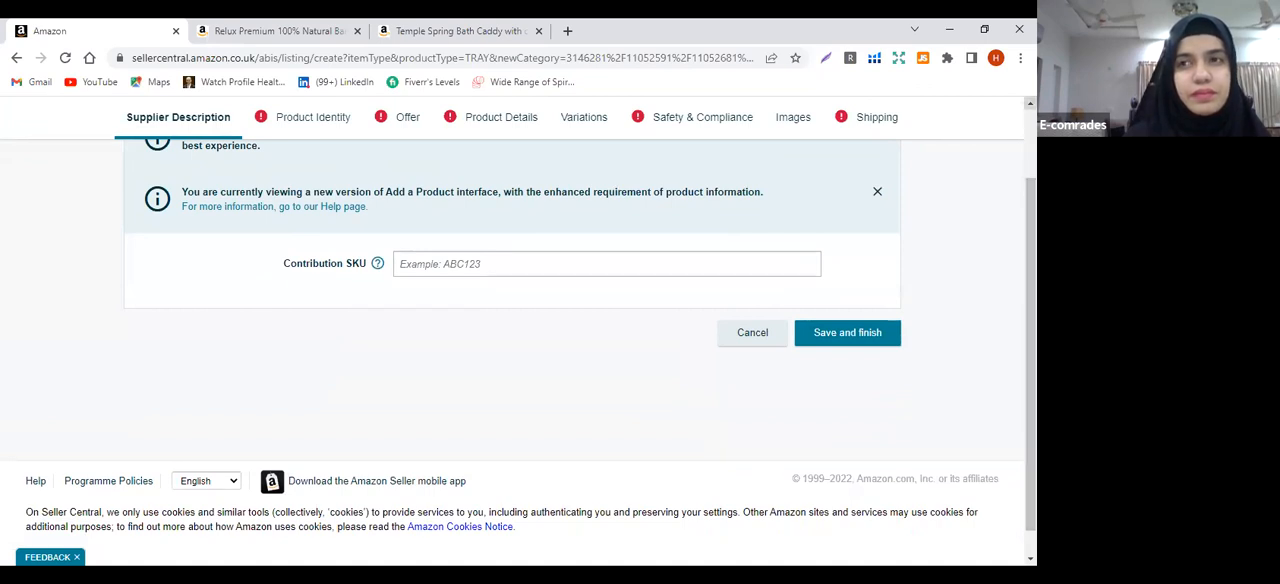
scroll(518, 330, "up", 3)
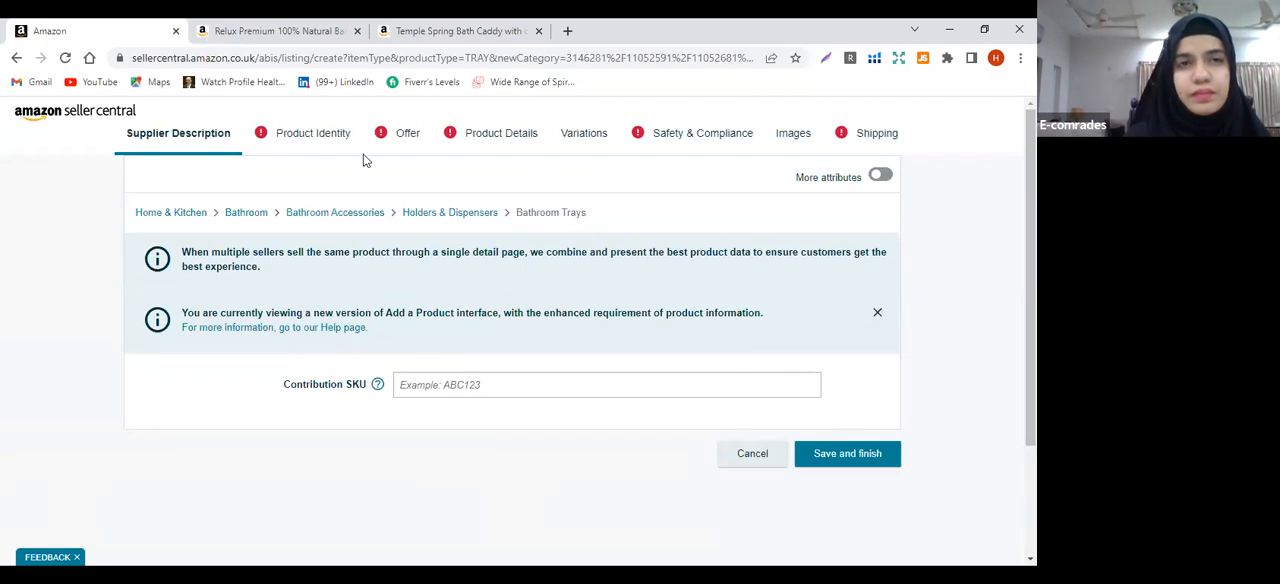
left_click(333, 139)
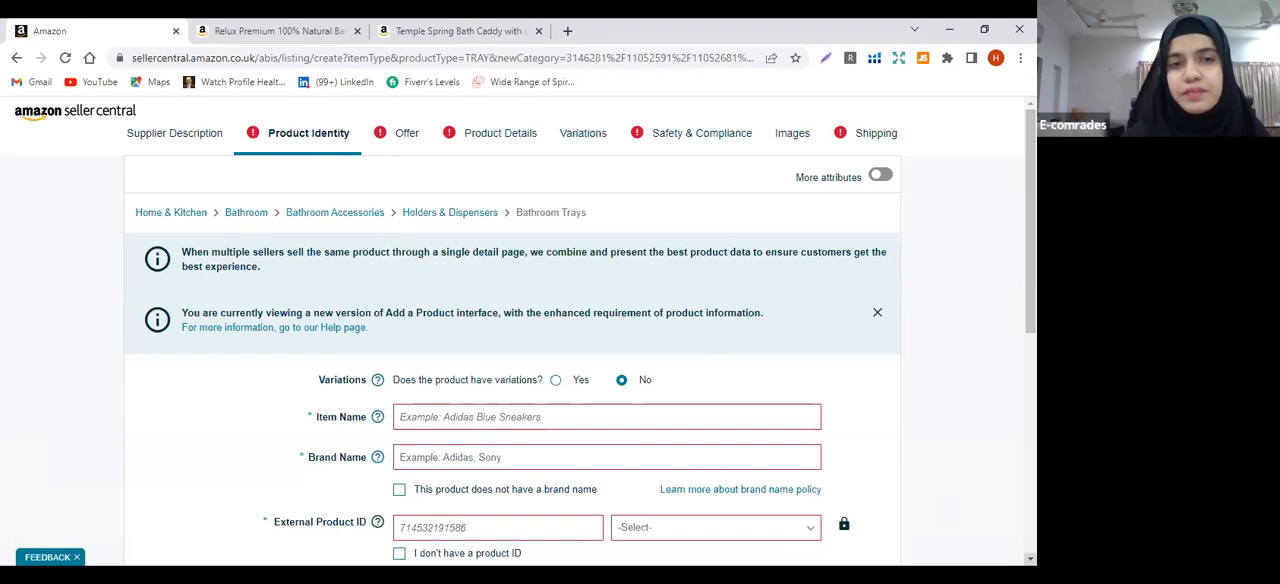
scroll(519, 335, "down", 2)
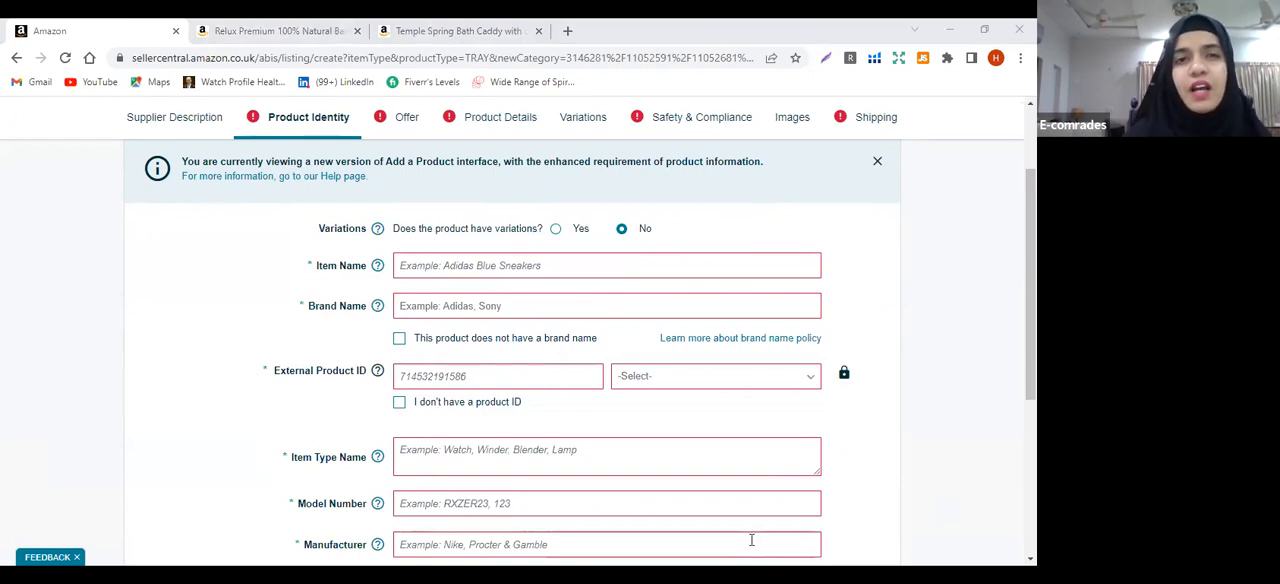
Switch to the "bath tray dummy" document in Word and remove "By Purelza" from the end of the product title
key("alt+Tab")
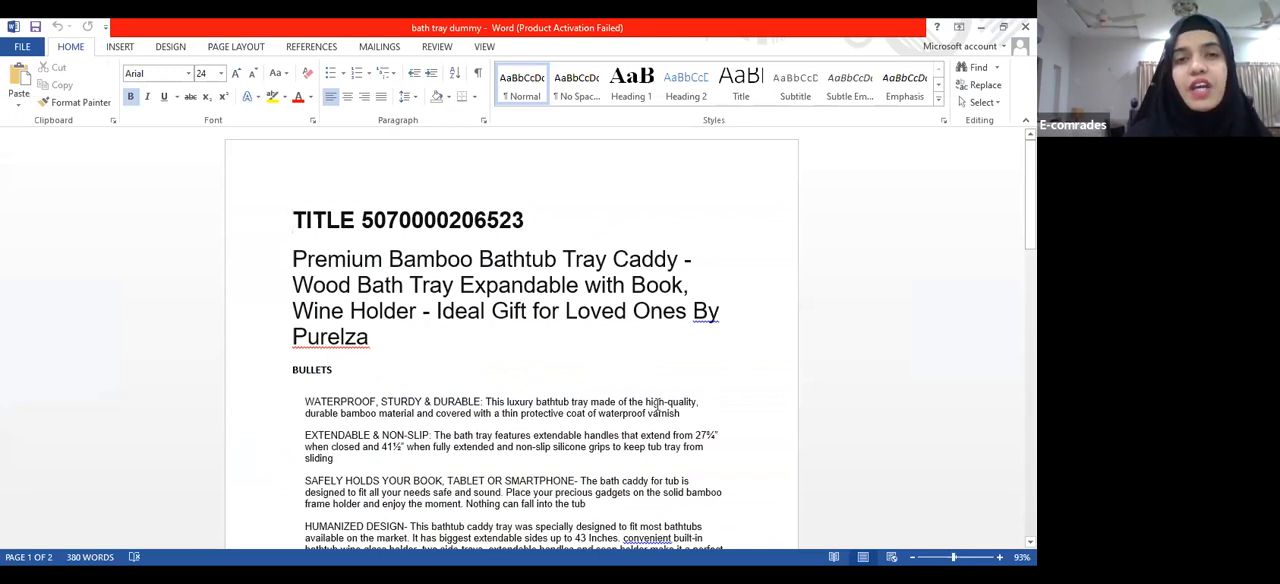
left_click(383, 345)
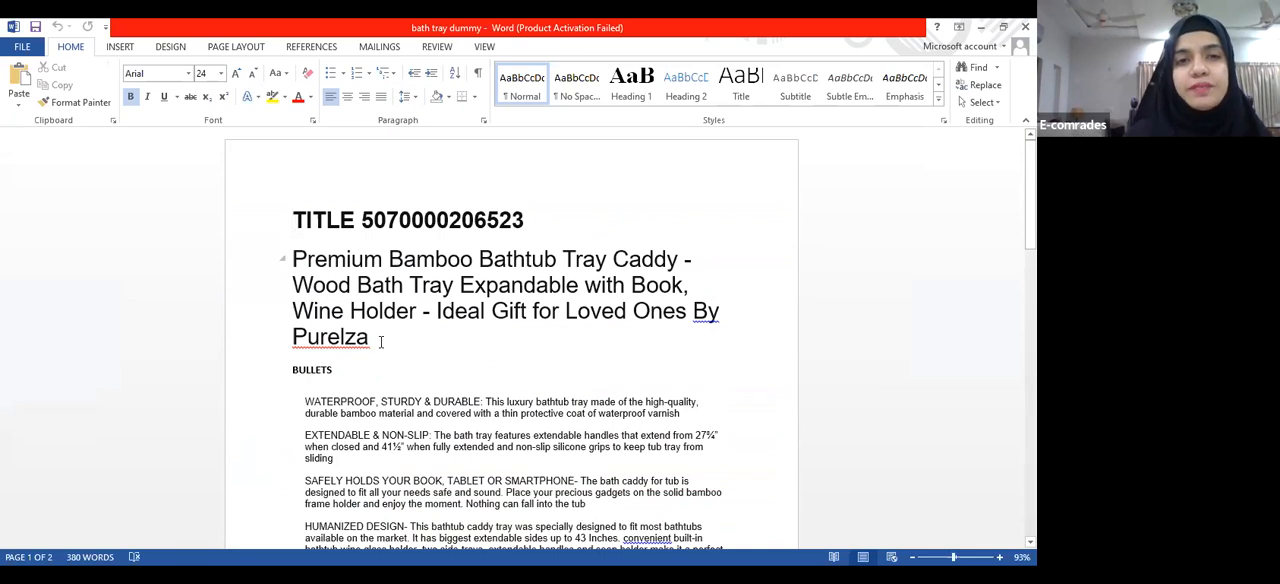
key("BackSpace")
key("BackSpace")
key("BackSpace")
key("BackSpace")
key("BackSpace")
key("BackSpace")
key("BackSpace")
key("BackSpace")
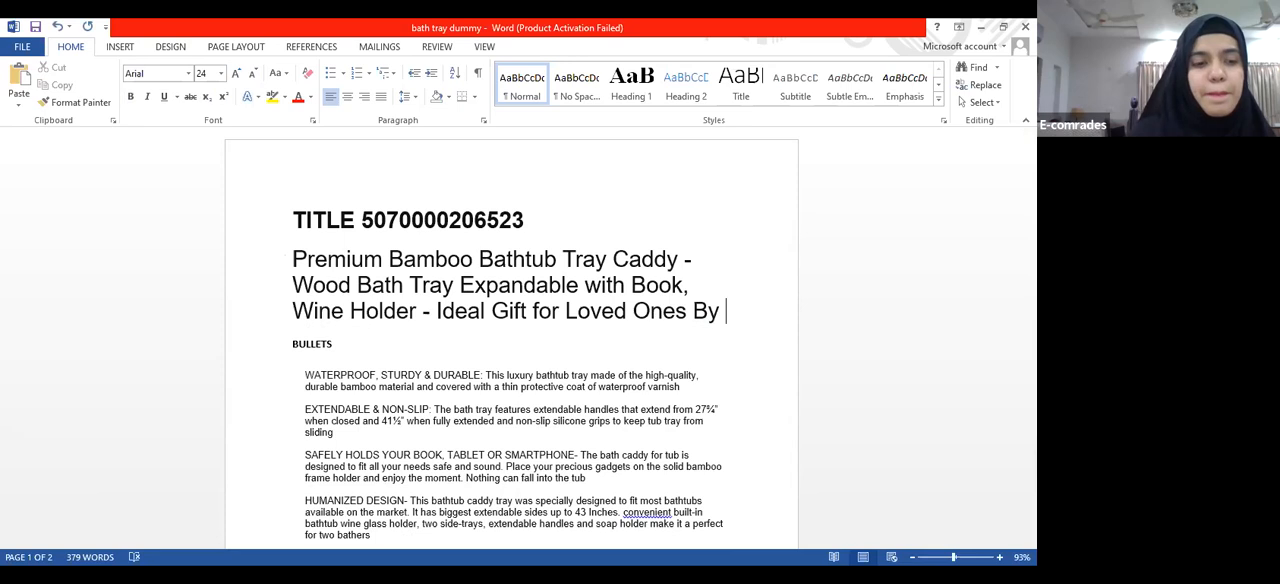
key("BackSpace")
key("BackSpace")
key("BackSpace")
key("BackSpace")
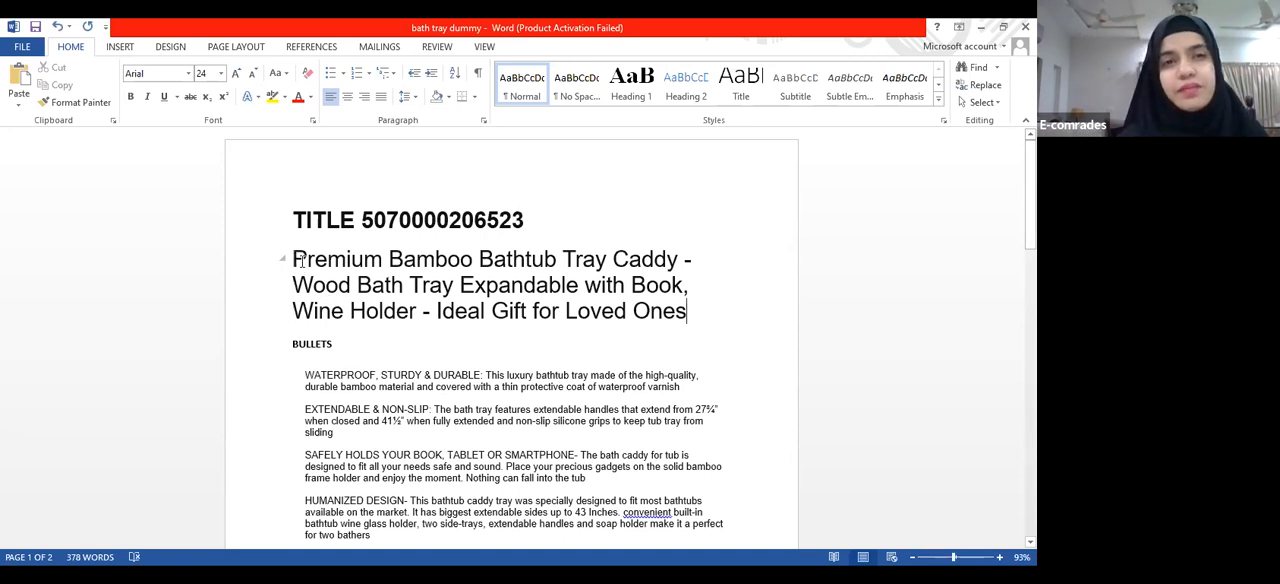
Copy the edited title from Word into the Seller Central listing's Item Name, and choose OREILLER HOME as the Brand Name
left_click_drag(289, 262, 652, 313)
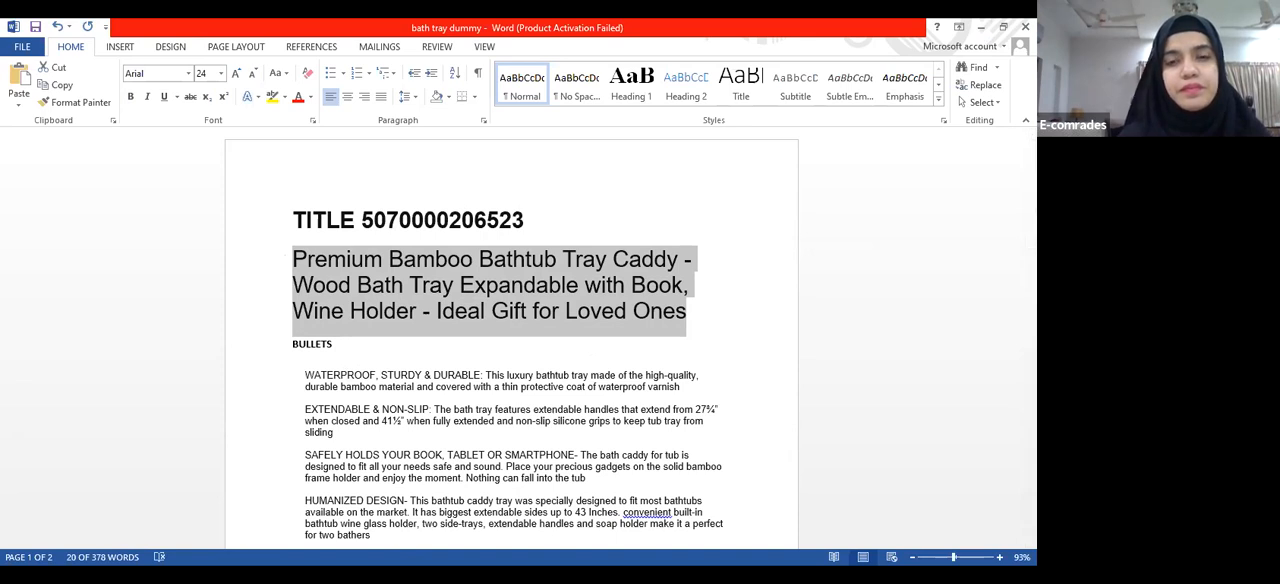
key("alt+Tab")
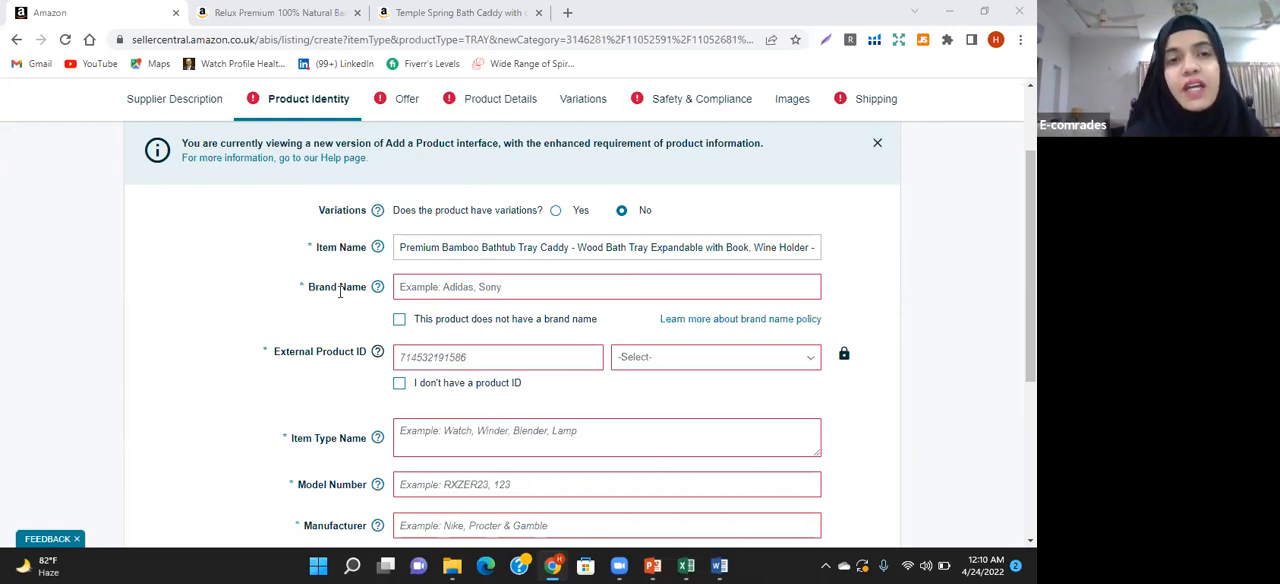
left_click(441, 289)
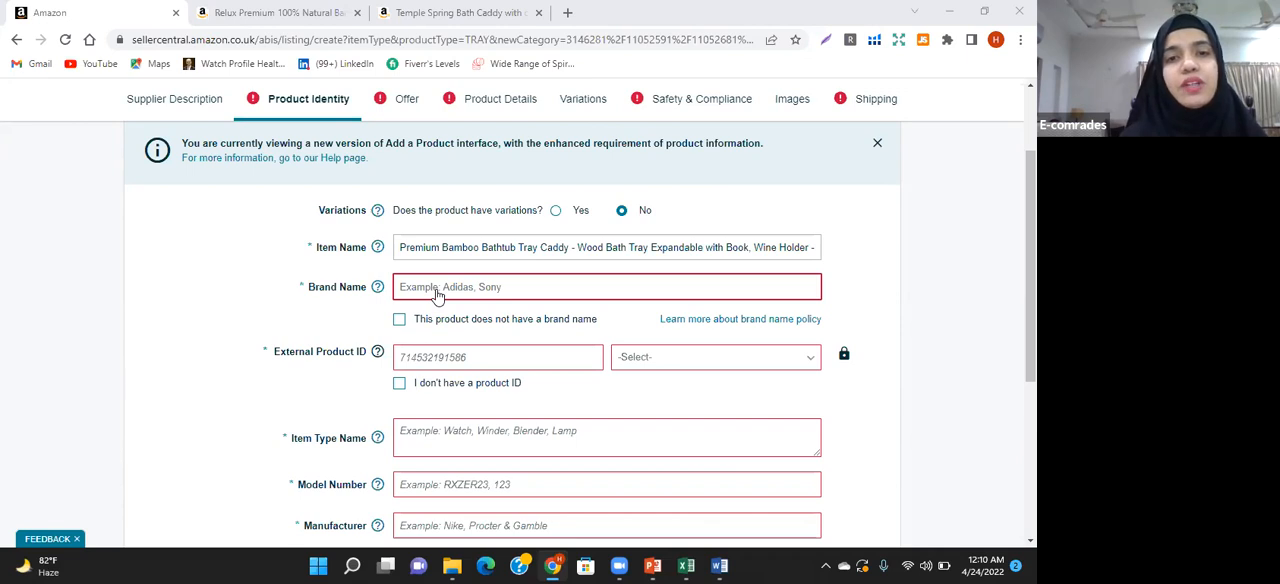
left_click(458, 429)
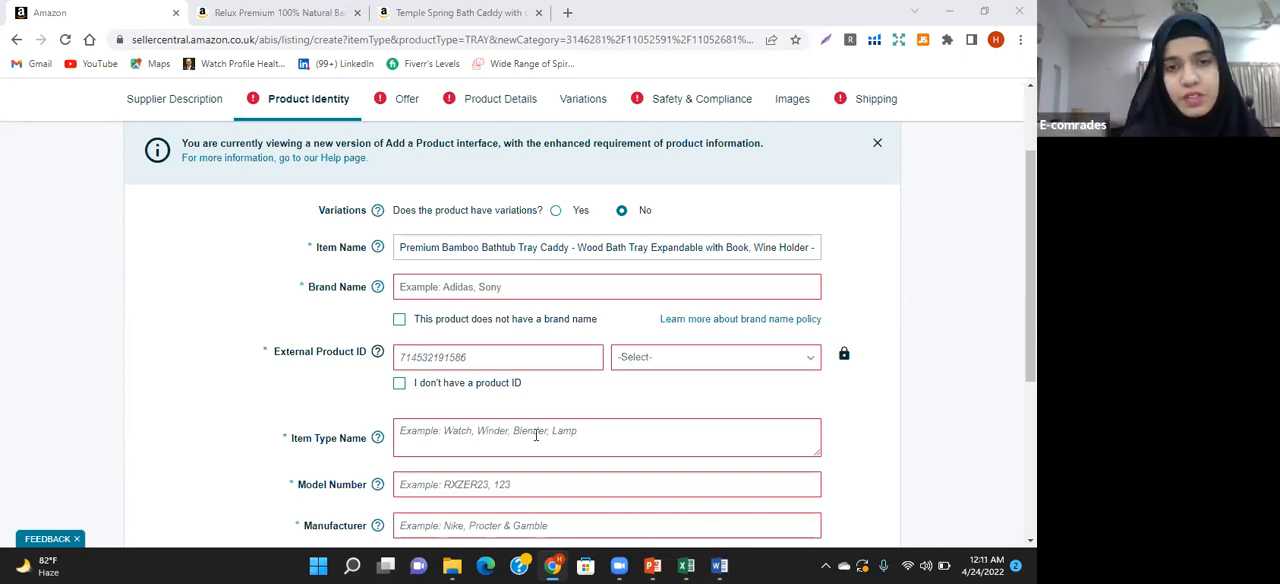
left_click(422, 292)
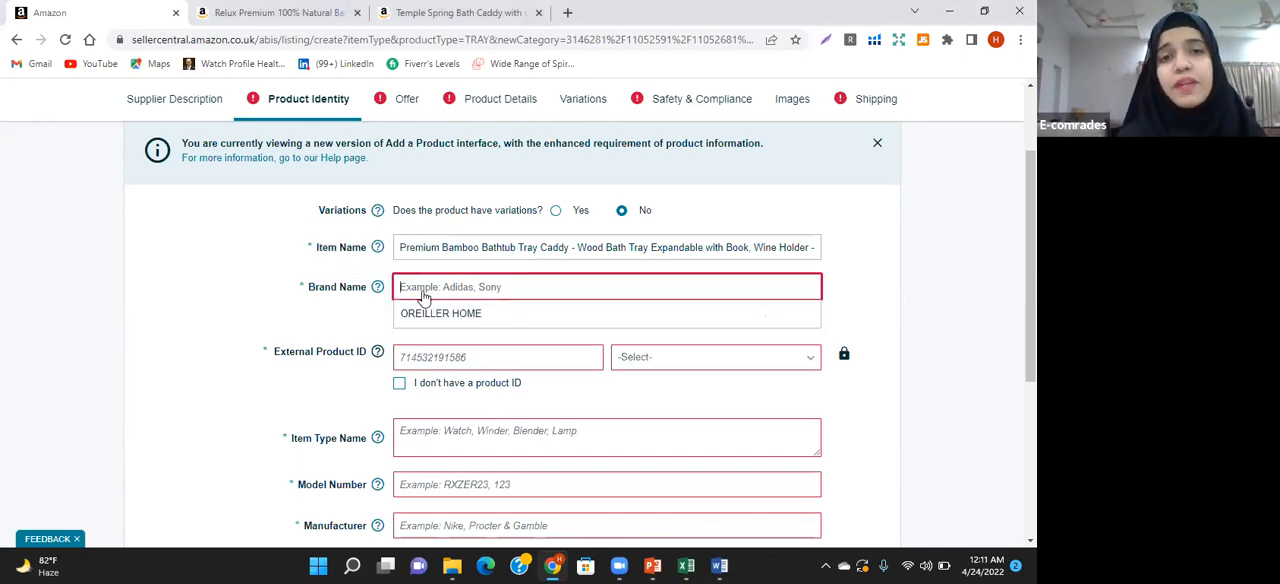
left_click(425, 316)
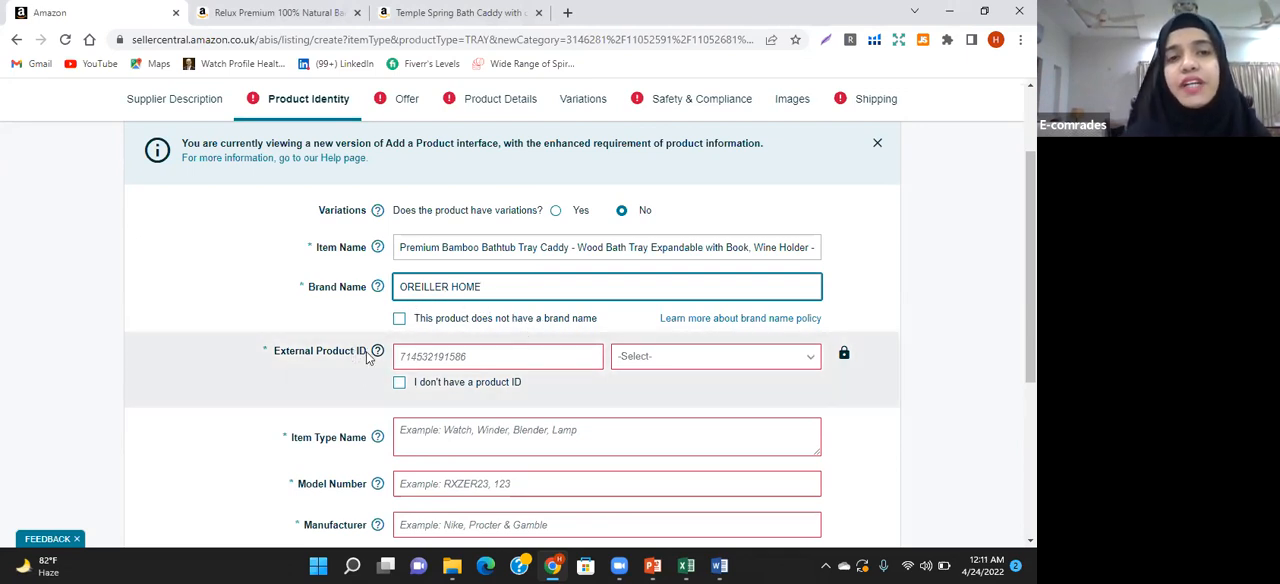
mouse_move(376, 351)
left_click(420, 357)
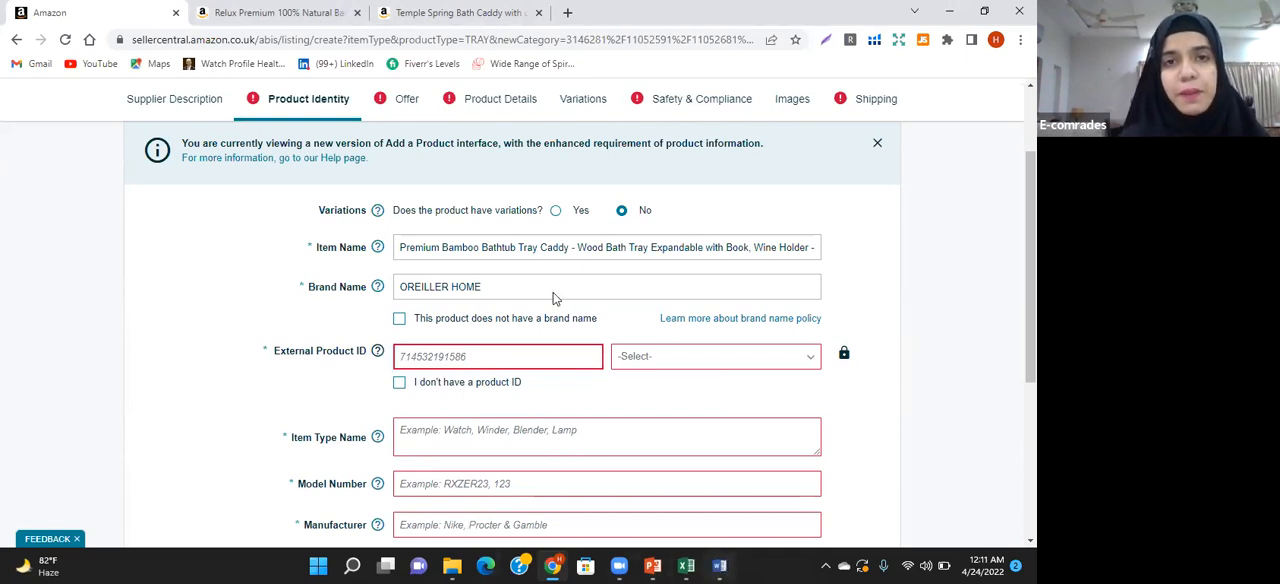
left_click(719, 566)
left_click_drag(362, 202, 521, 205)
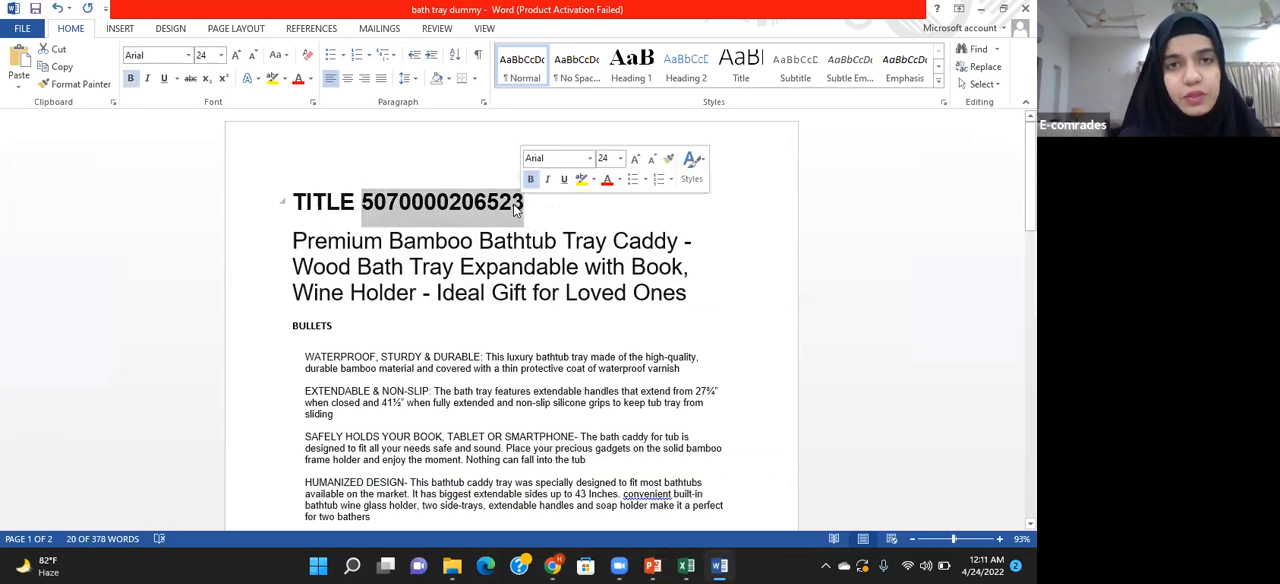
left_click(553, 566)
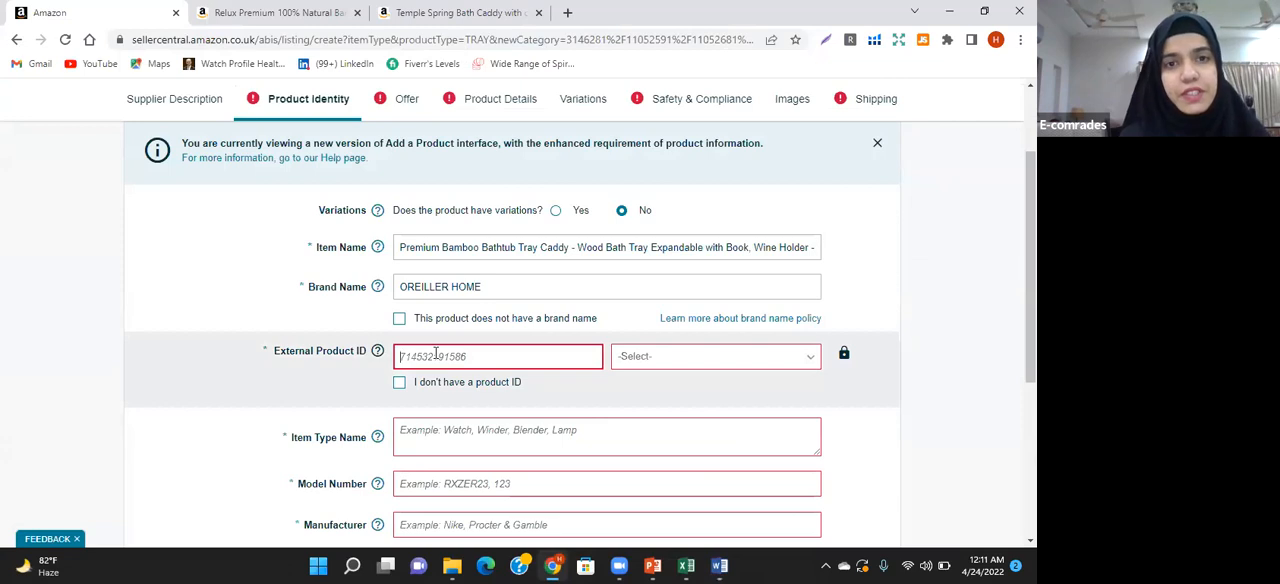
key("ctrl+v")
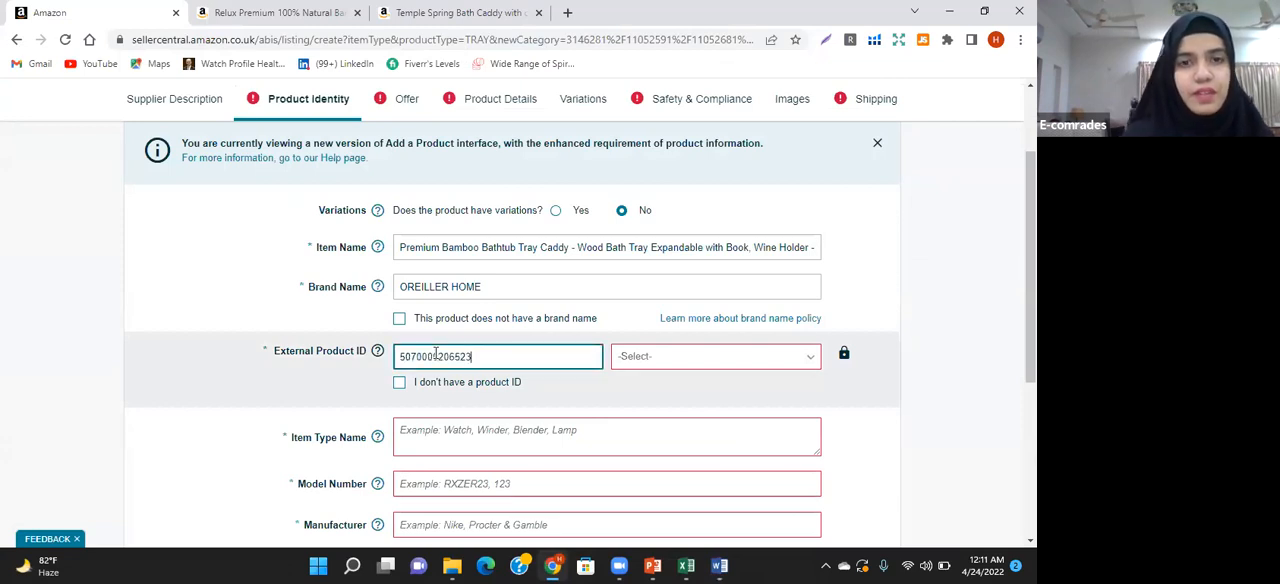
left_click(686, 363)
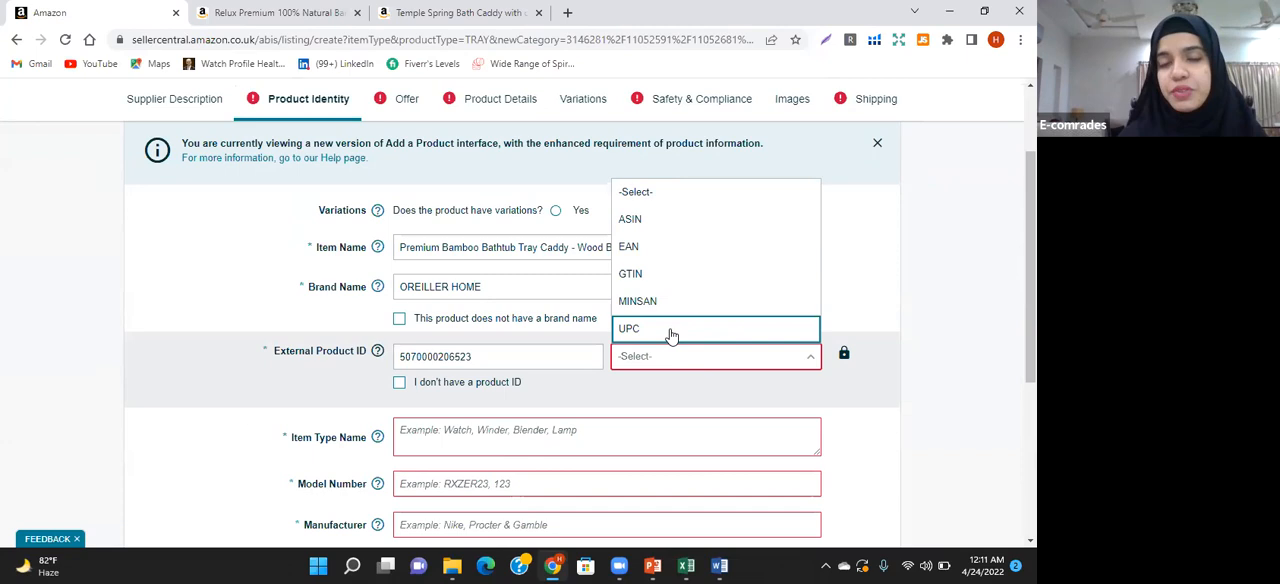
left_click(672, 332)
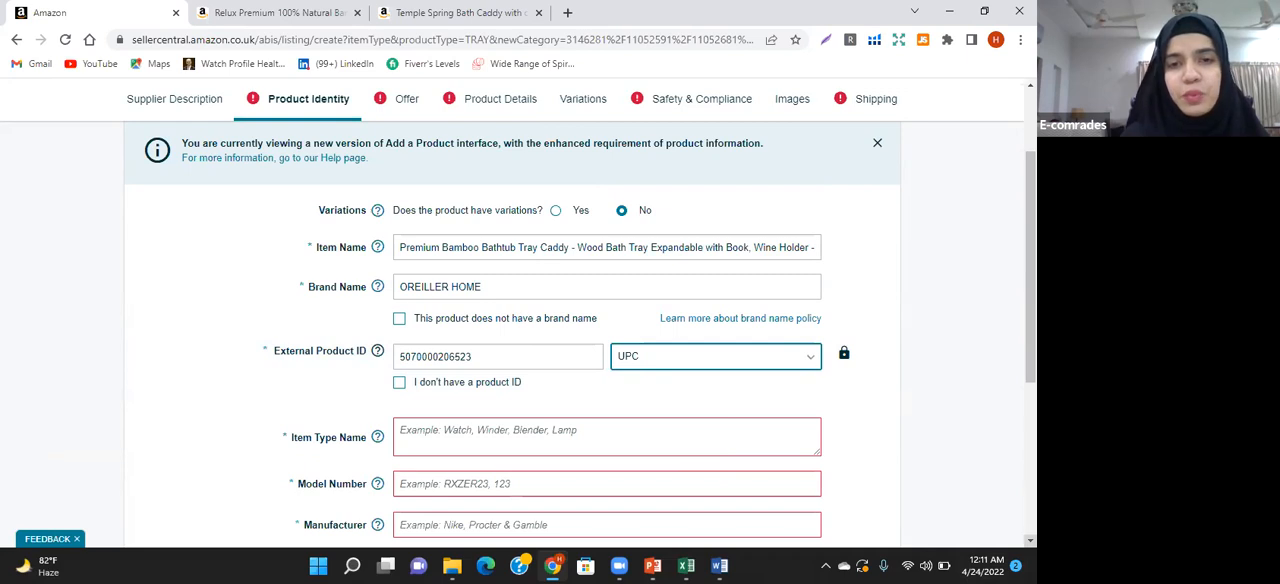
Enter "Bath Tray" as the Item Type Name and BT4456 as the Model Number
scroll(692, 400, "down", 2)
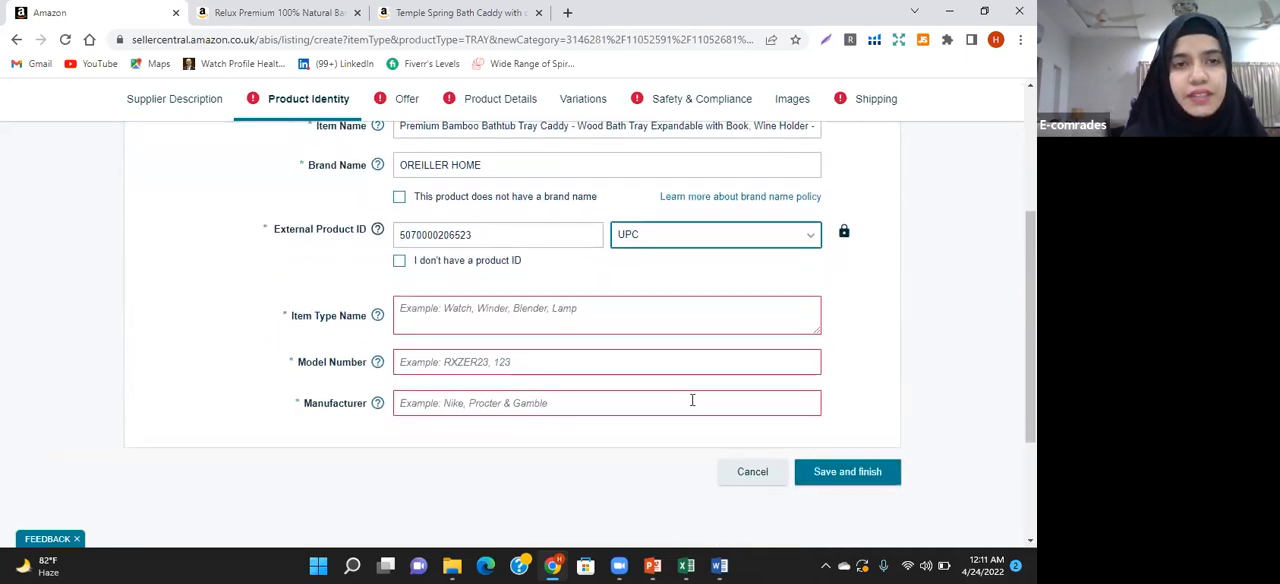
left_click(443, 314)
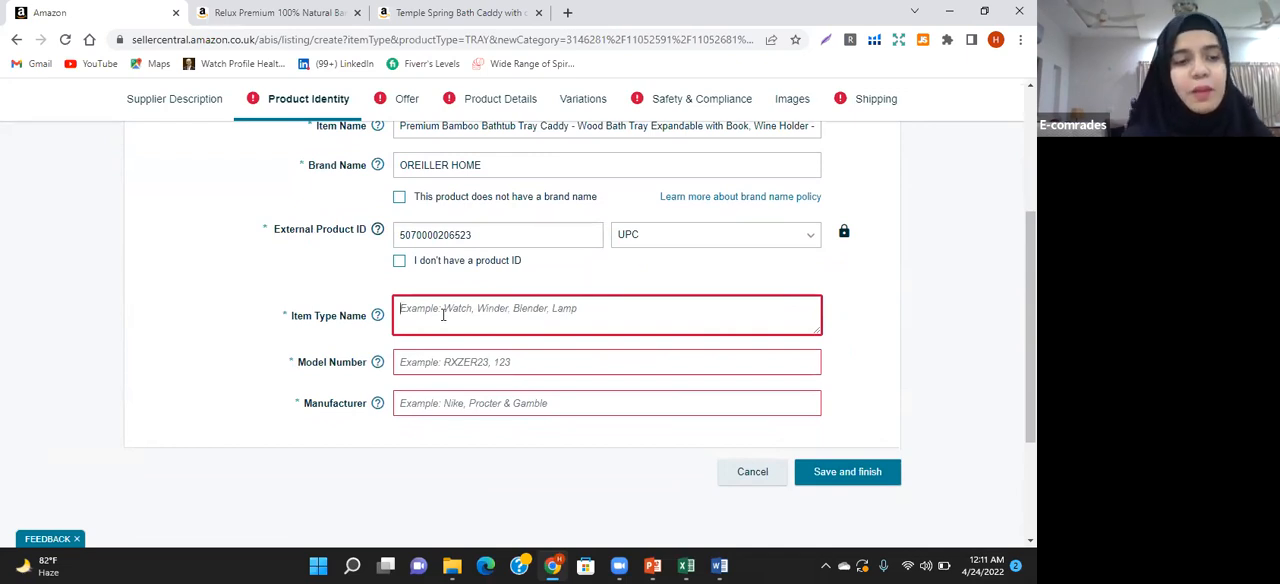
type("Bat")
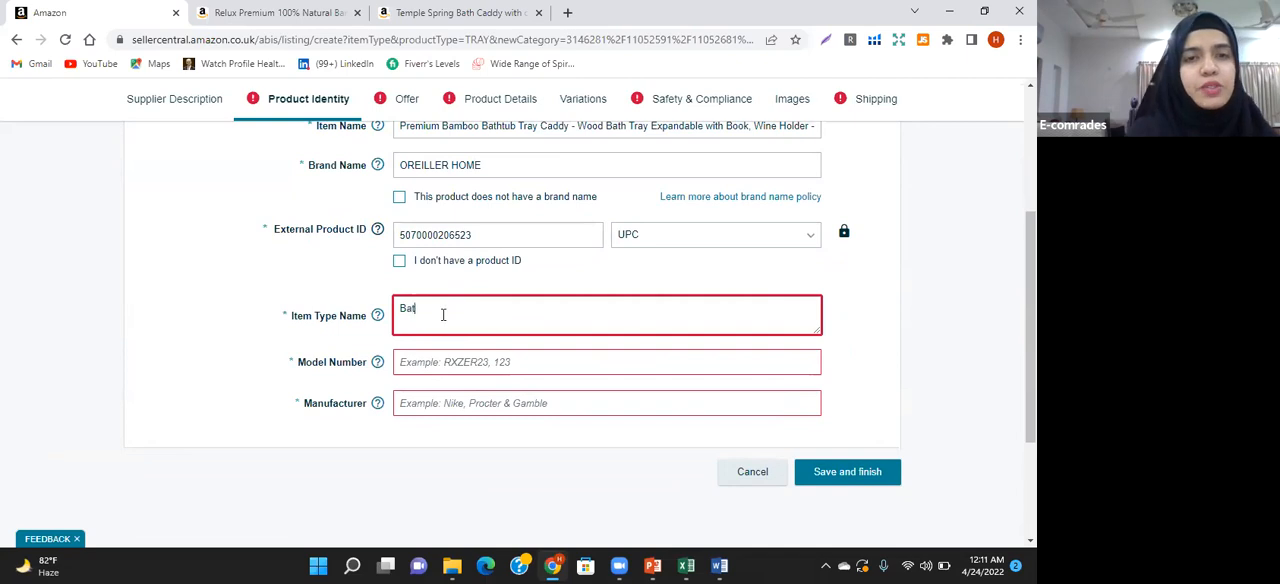
type("h Tray")
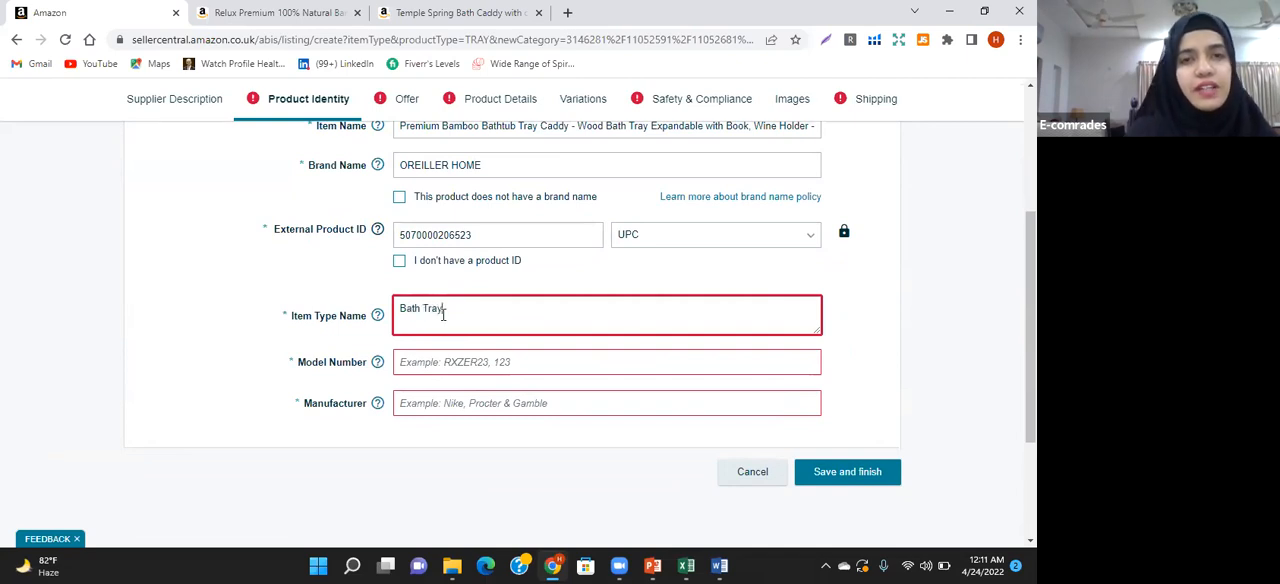
left_click(422, 365)
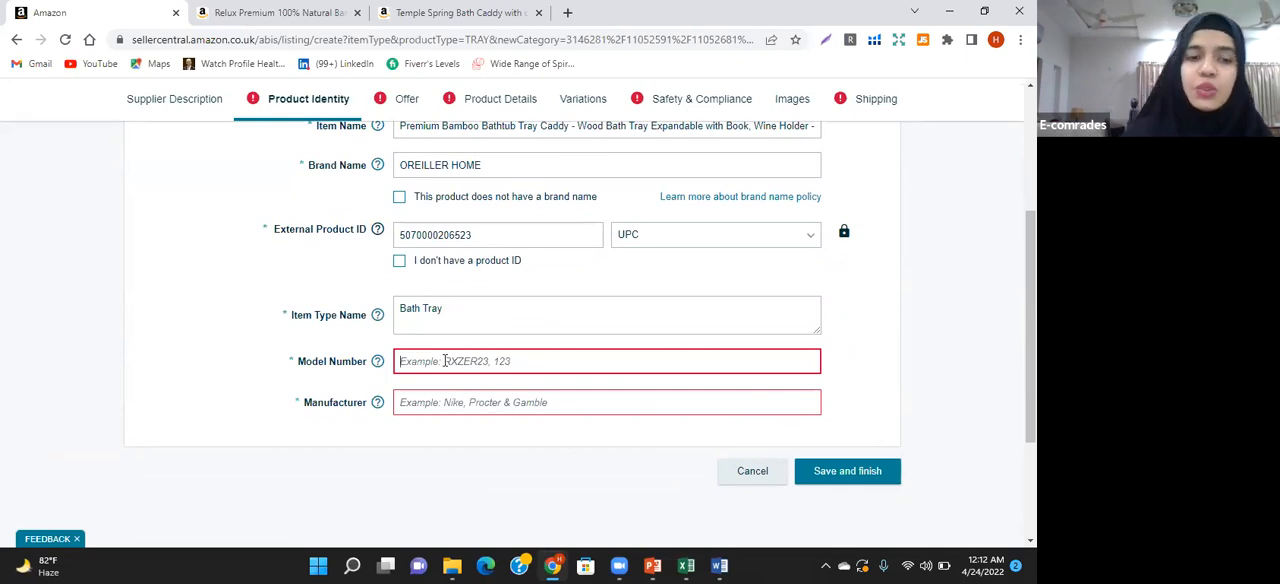
type("BT")
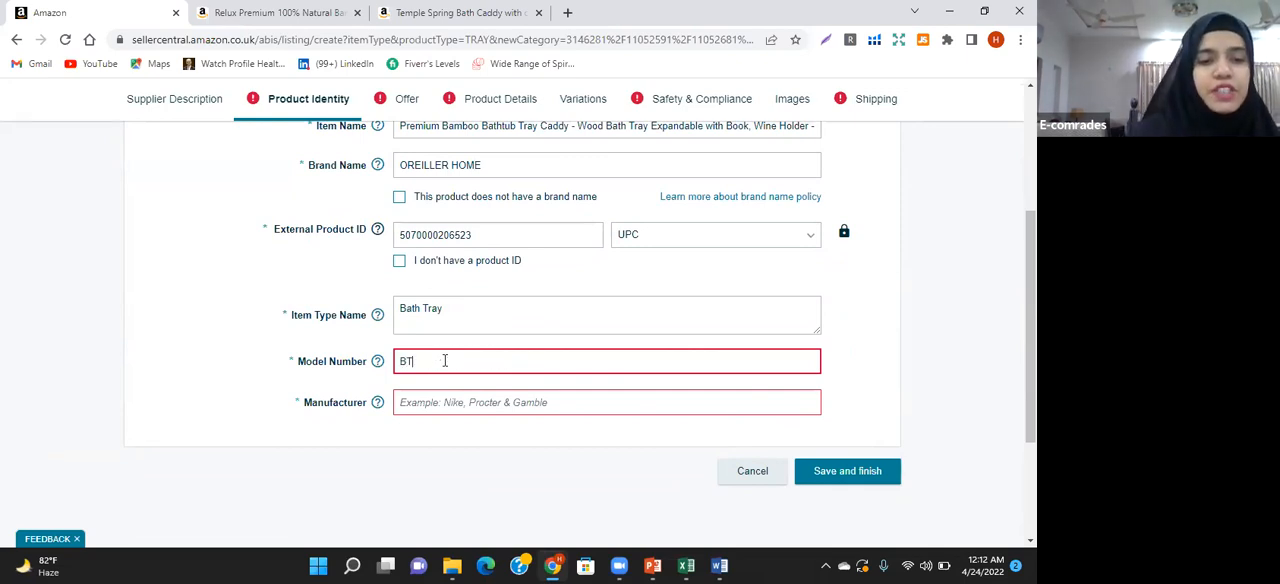
type("4456")
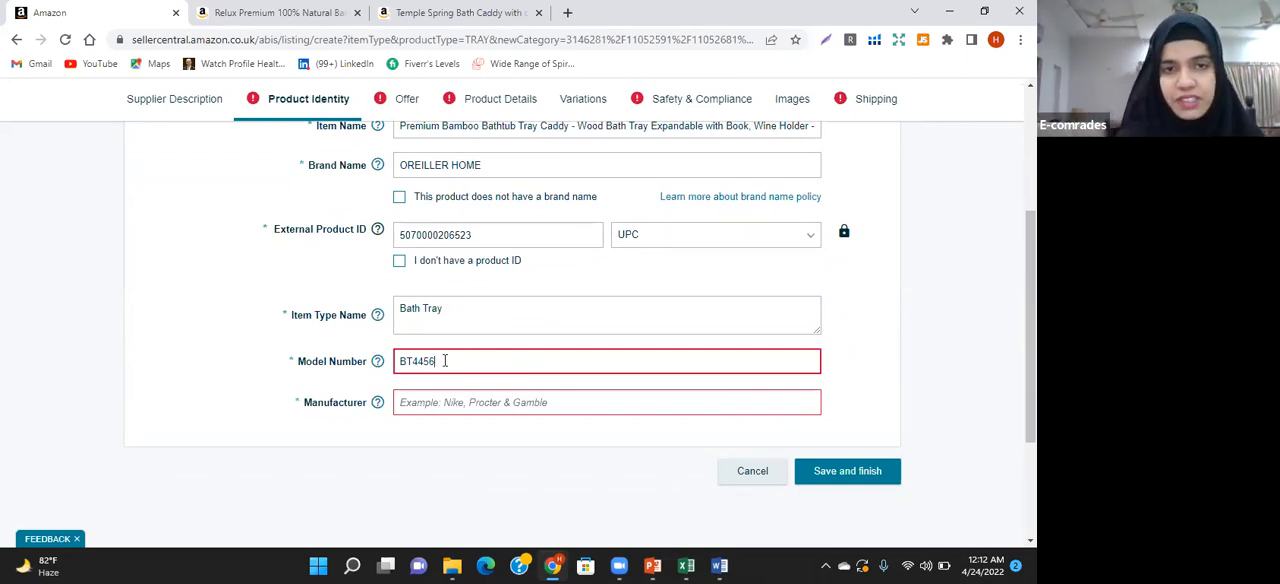
Copy the brand name OREILLER HOME into the Manufacturer field
left_click(430, 403)
double_click(425, 168)
triple_click(425, 168)
key("ctrl+c")
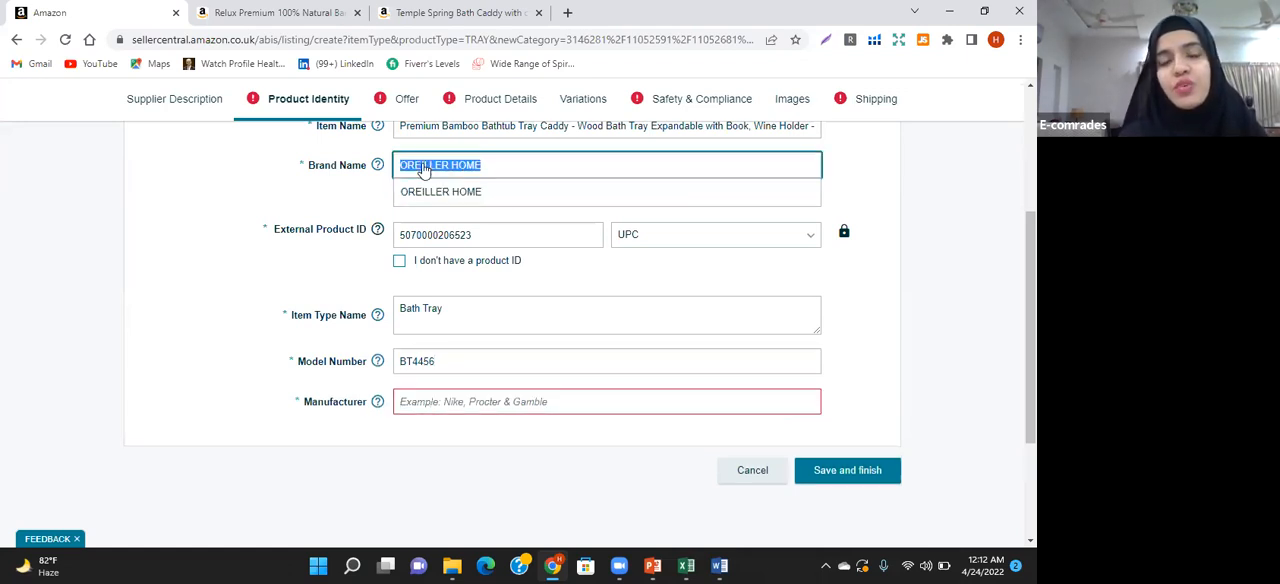
left_click(448, 404)
key("ctrl+v")
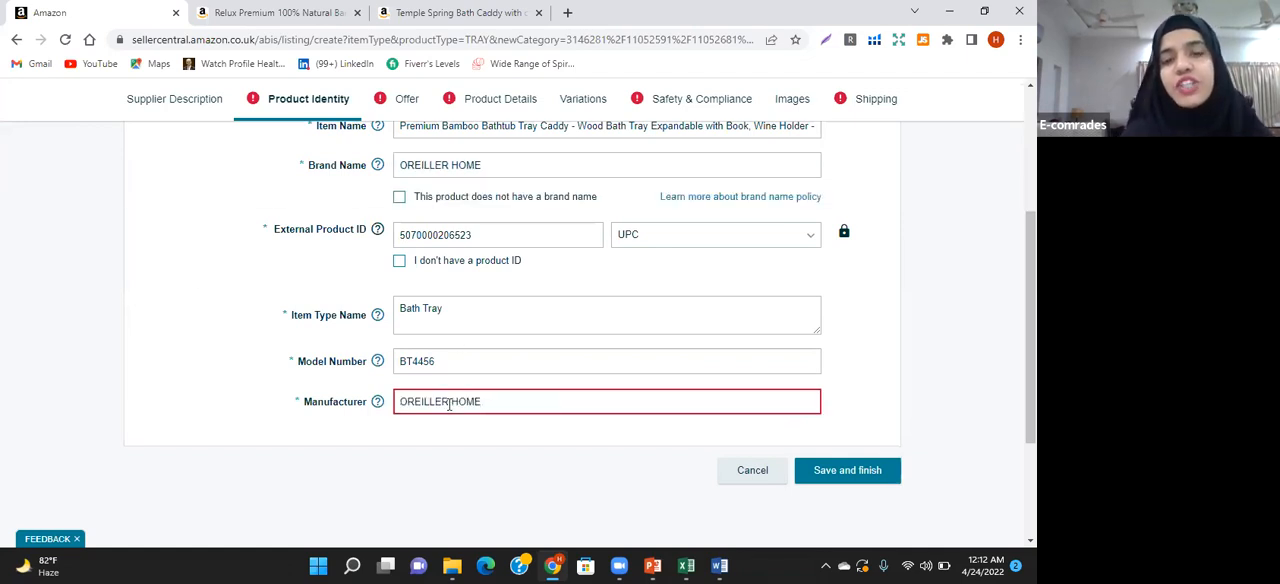
Review the completed Product Identity fields of the bath tray listing, from Variations down to Manufacturer
left_click(261, 404)
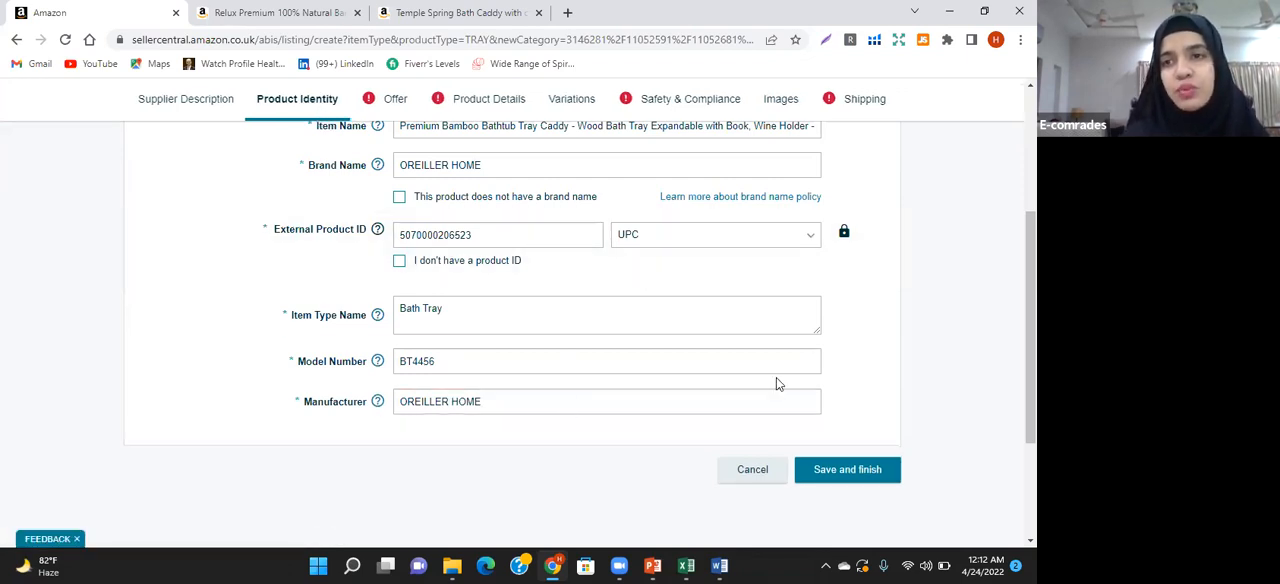
left_click(297, 100)
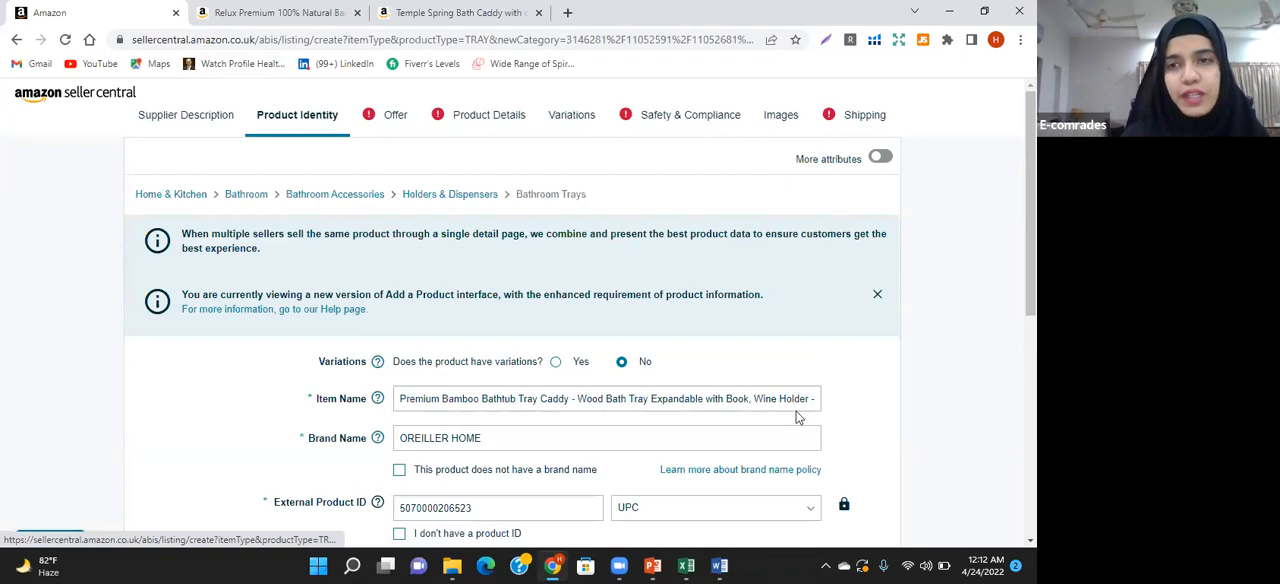
scroll(519, 317, "down", 5)
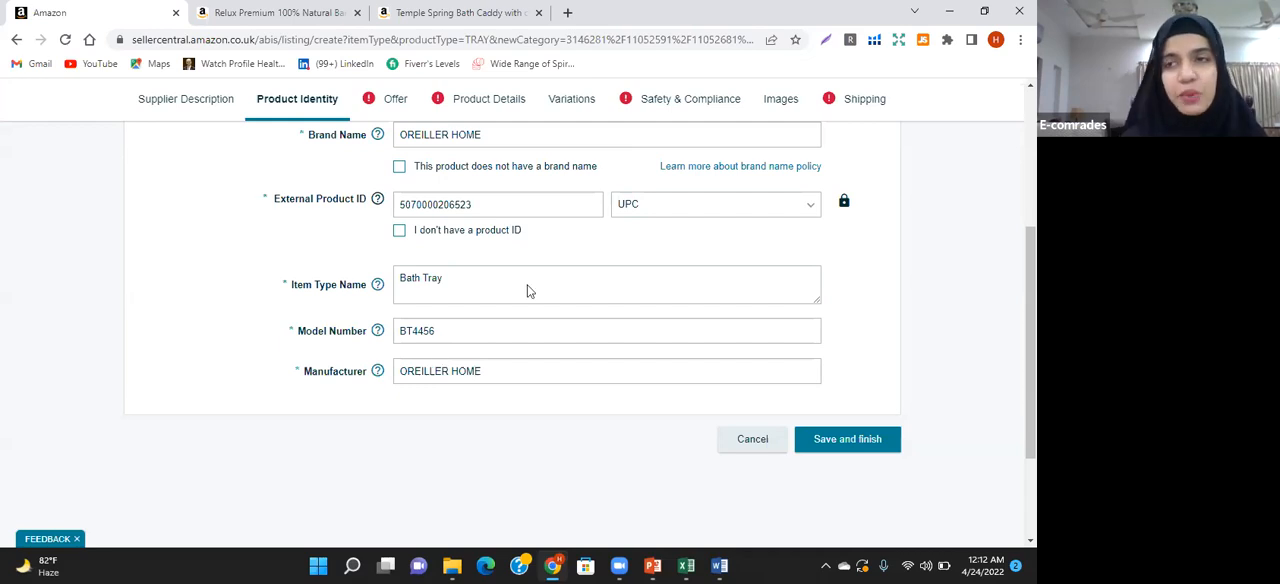
scroll(630, 452, "up", 3)
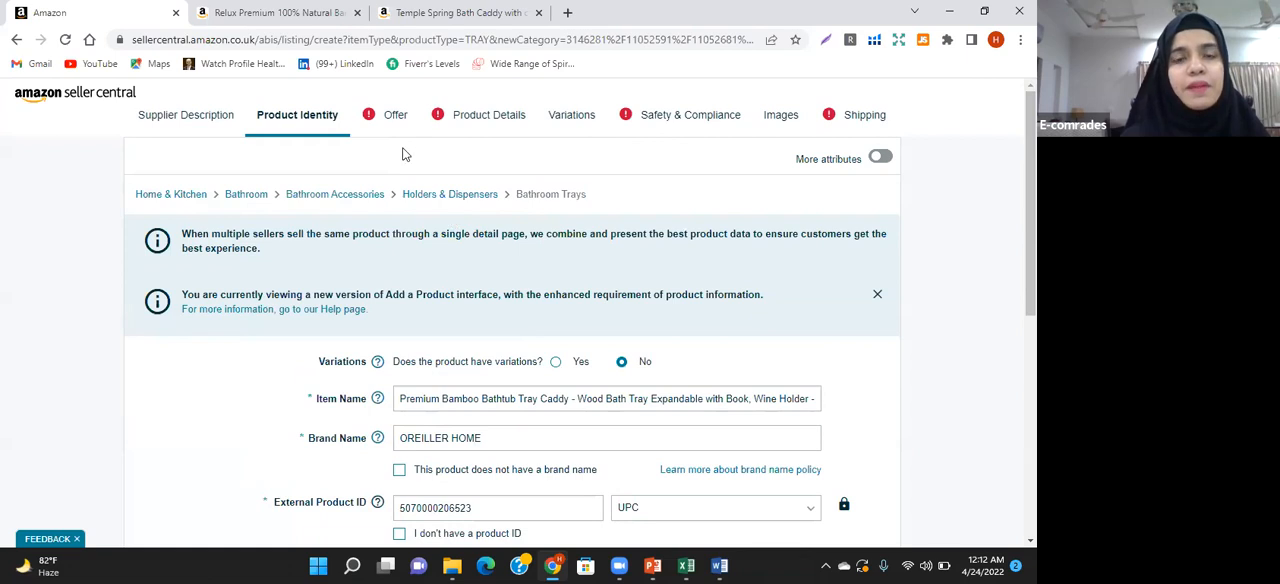
In the listing's Offer section, set Your Price to GBP 22
left_click(395, 117)
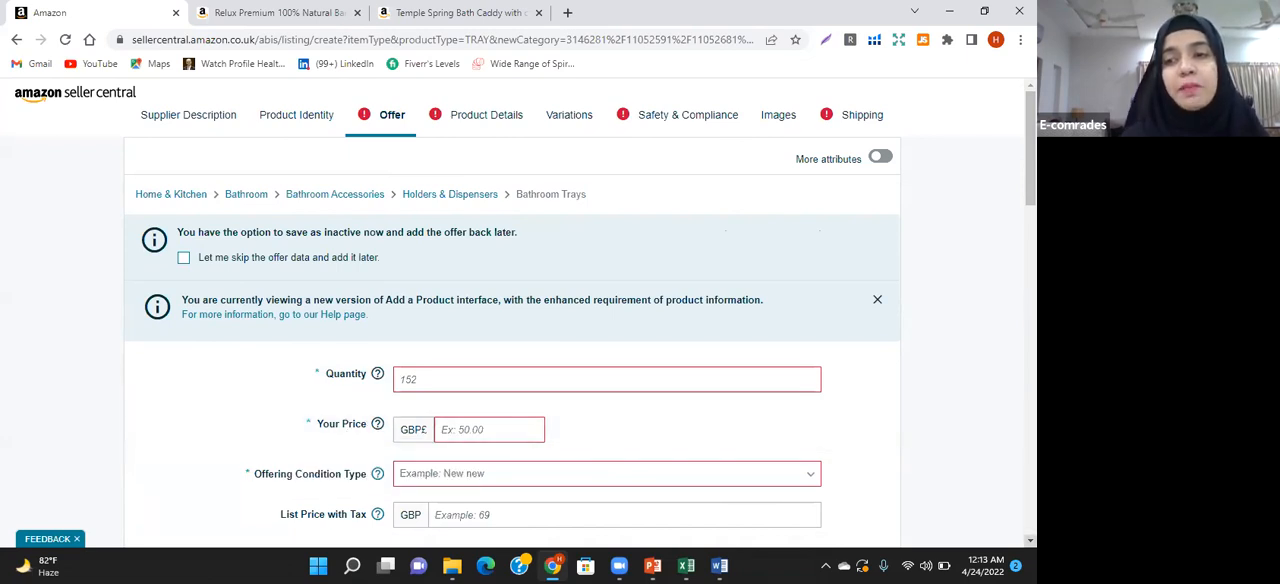
scroll(518, 449, "down", 1)
scroll(703, 342, "down", 3)
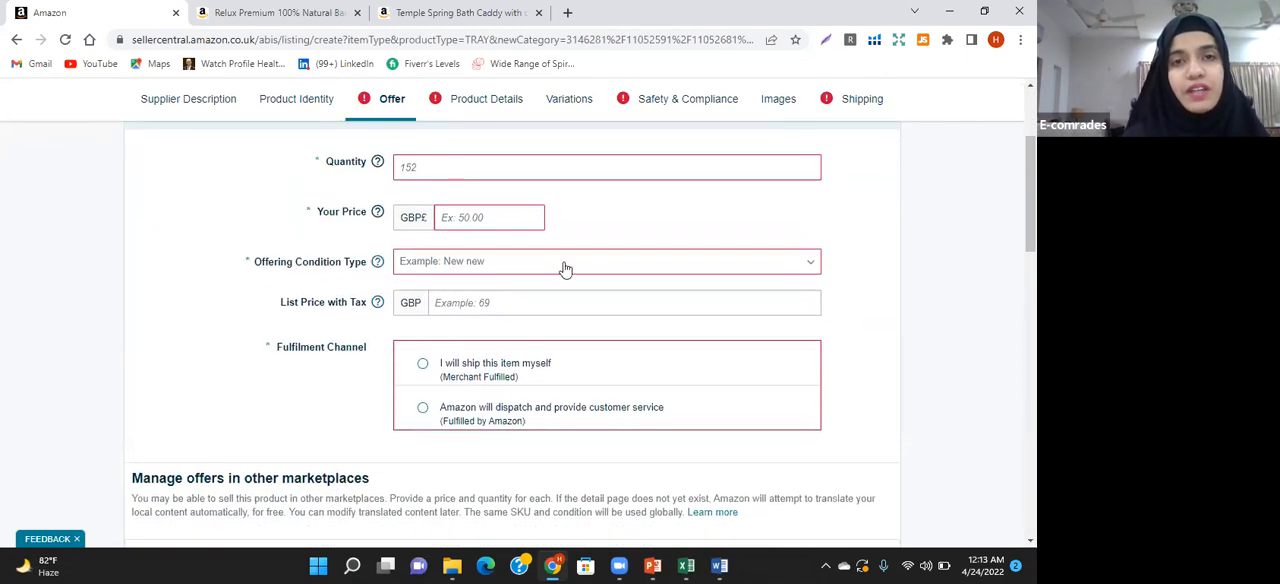
left_click(491, 218)
type("2")
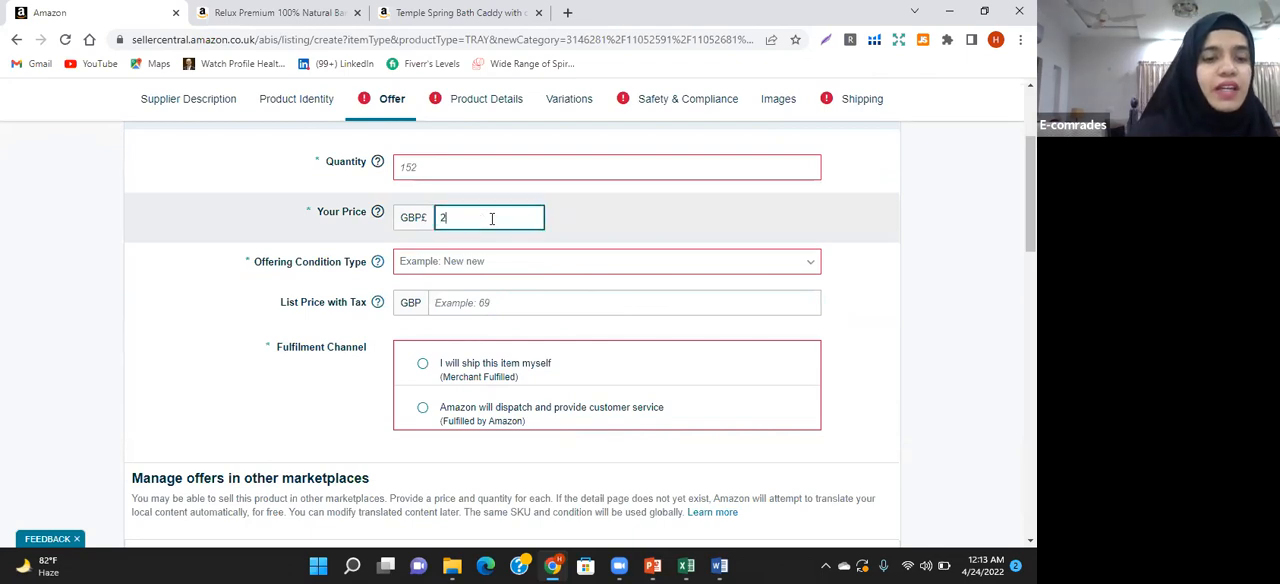
type("2")
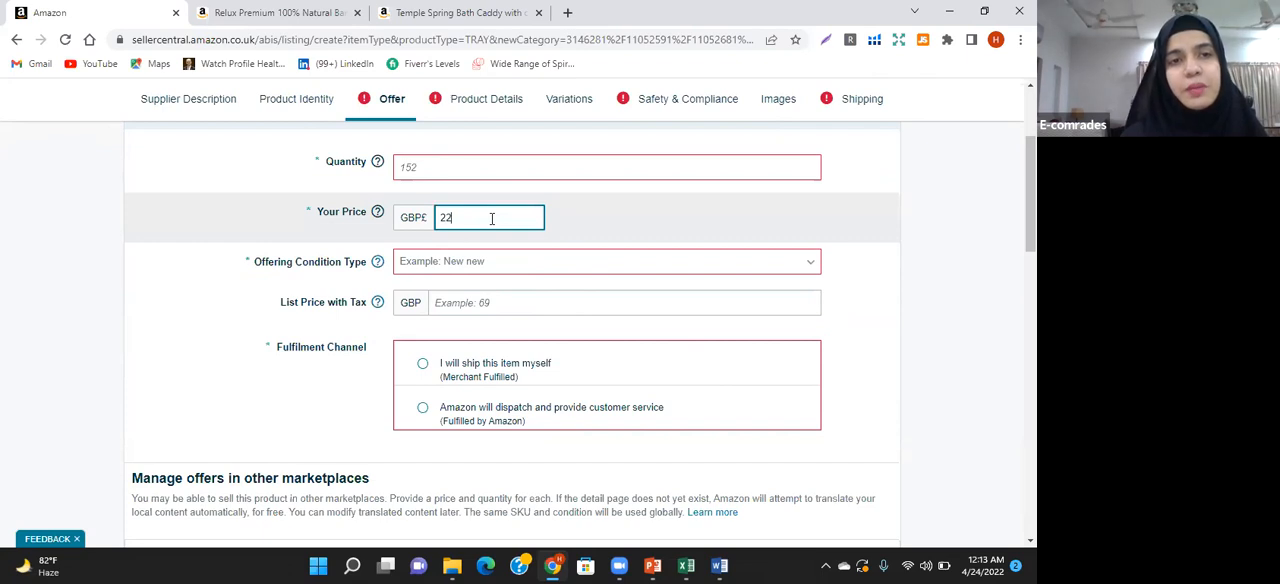
Set the Offering Condition Type to New and choose Fulfilled by Amazon as the Fulfilment Channel
left_click(428, 262)
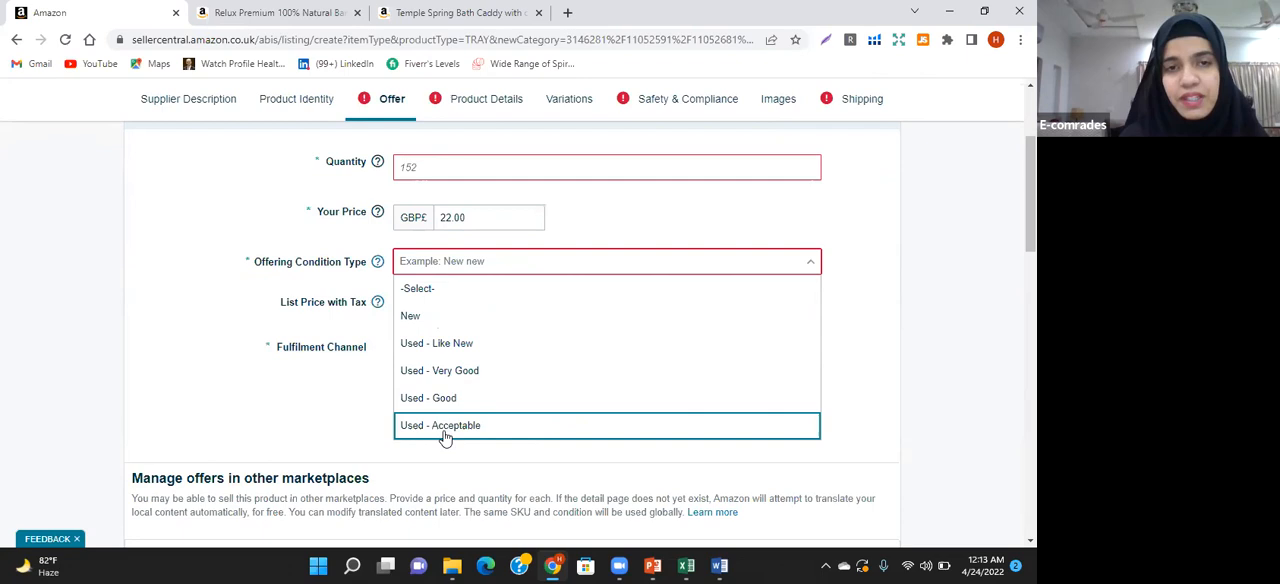
left_click(436, 317)
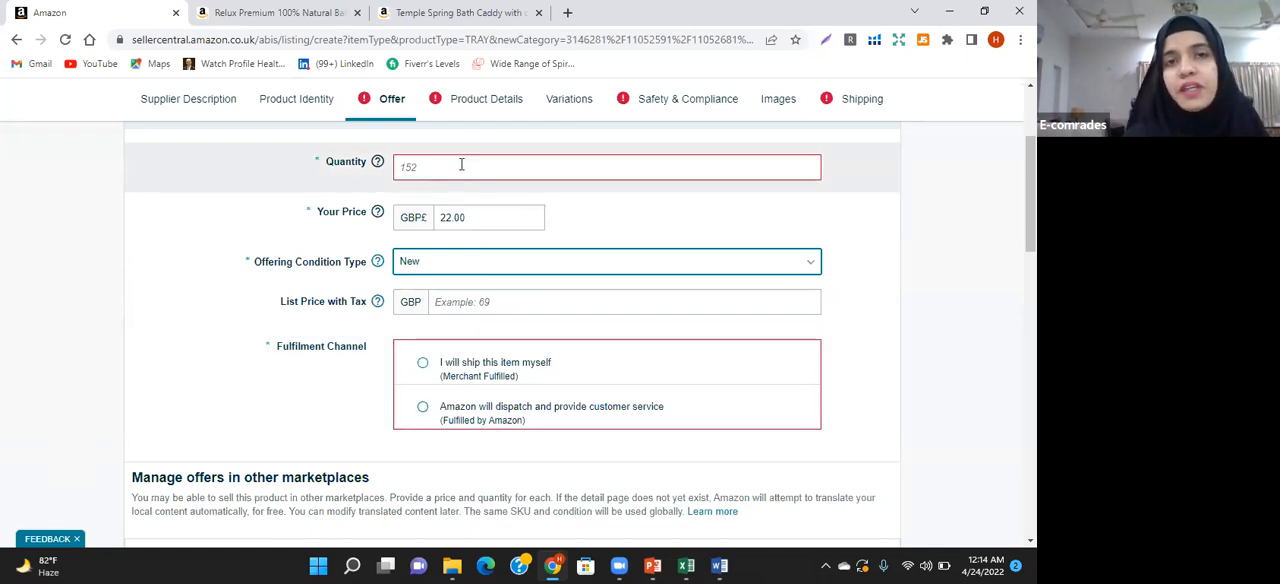
left_click(422, 406)
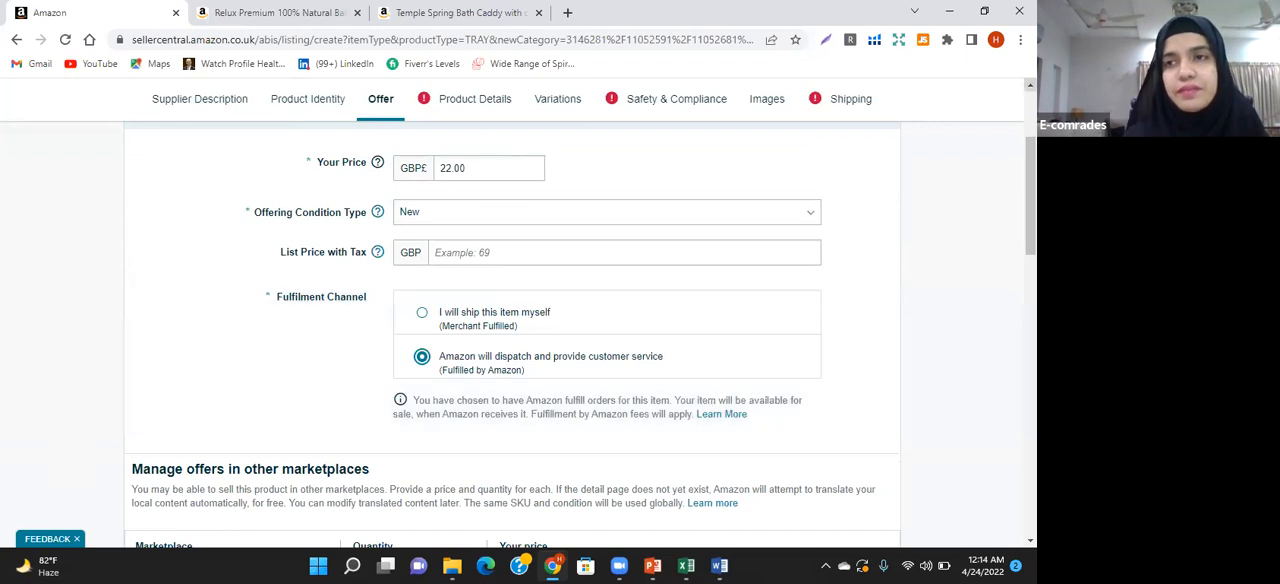
left_click(1031, 86)
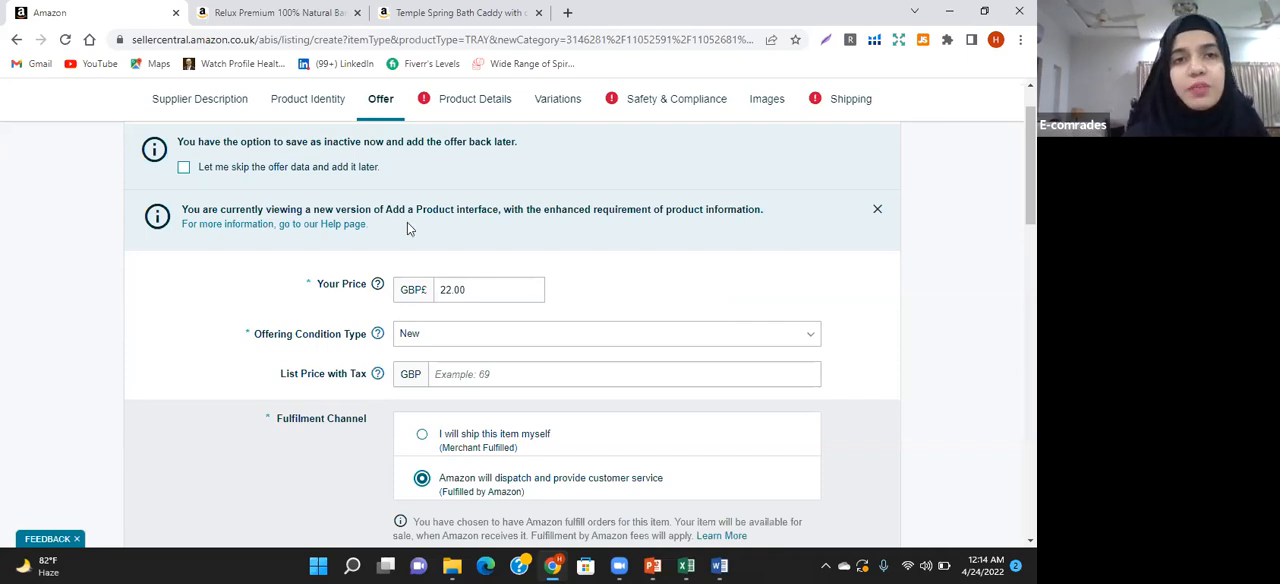
Copy the full Description text from the Word document into the single Product Description field of the listing's Product Details
left_click(474, 104)
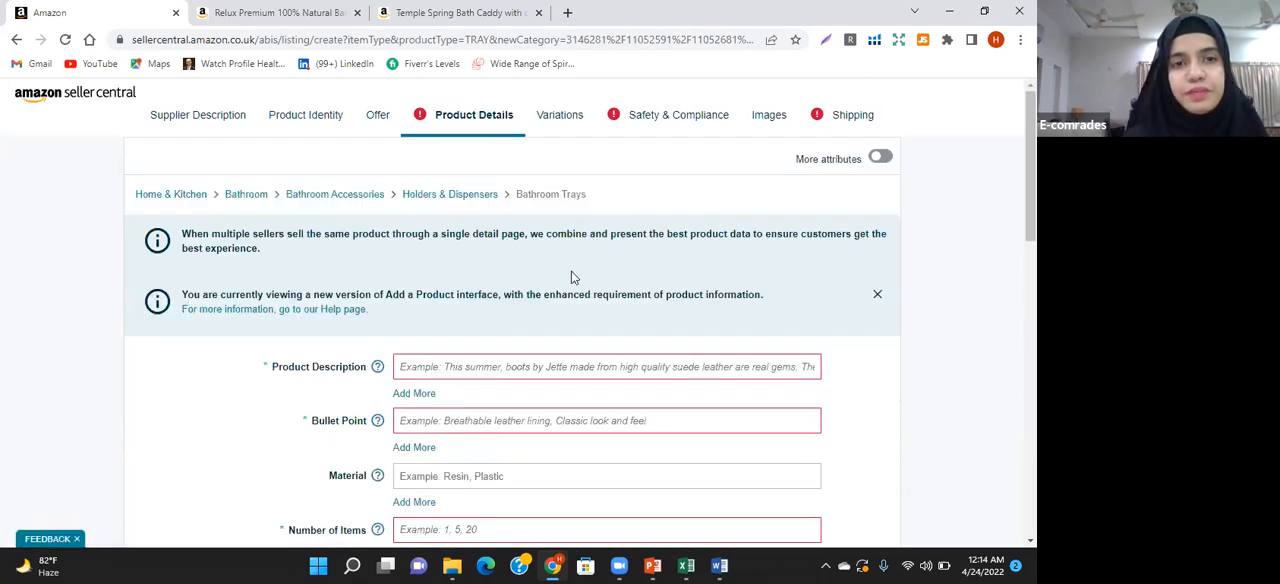
left_click(1031, 541)
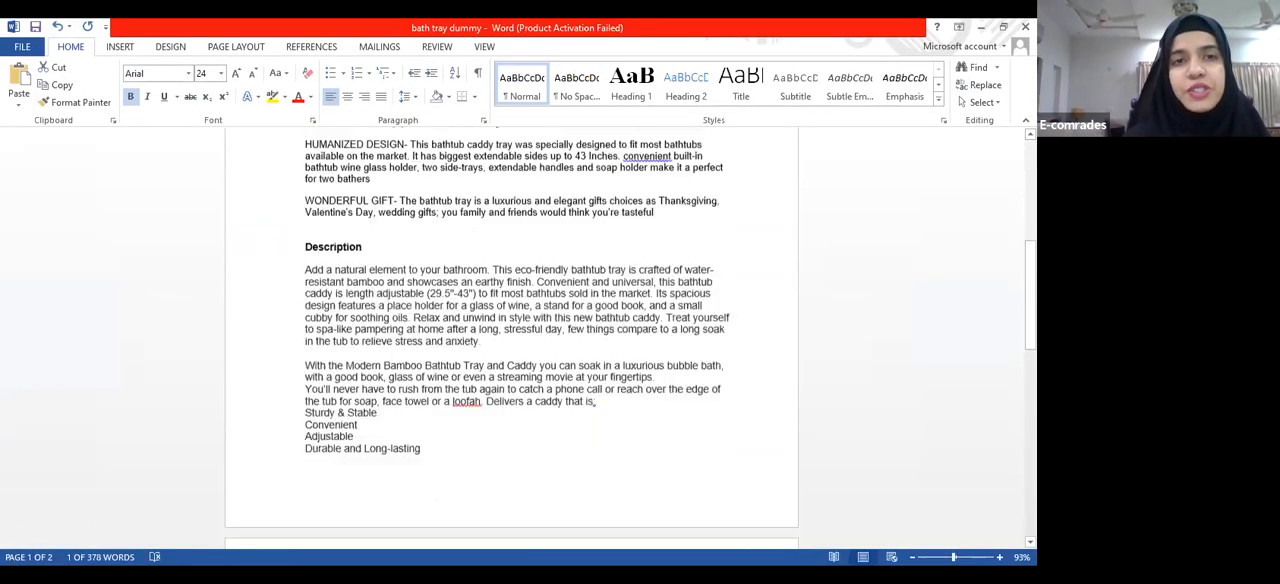
scroll(511, 330, "down", 1)
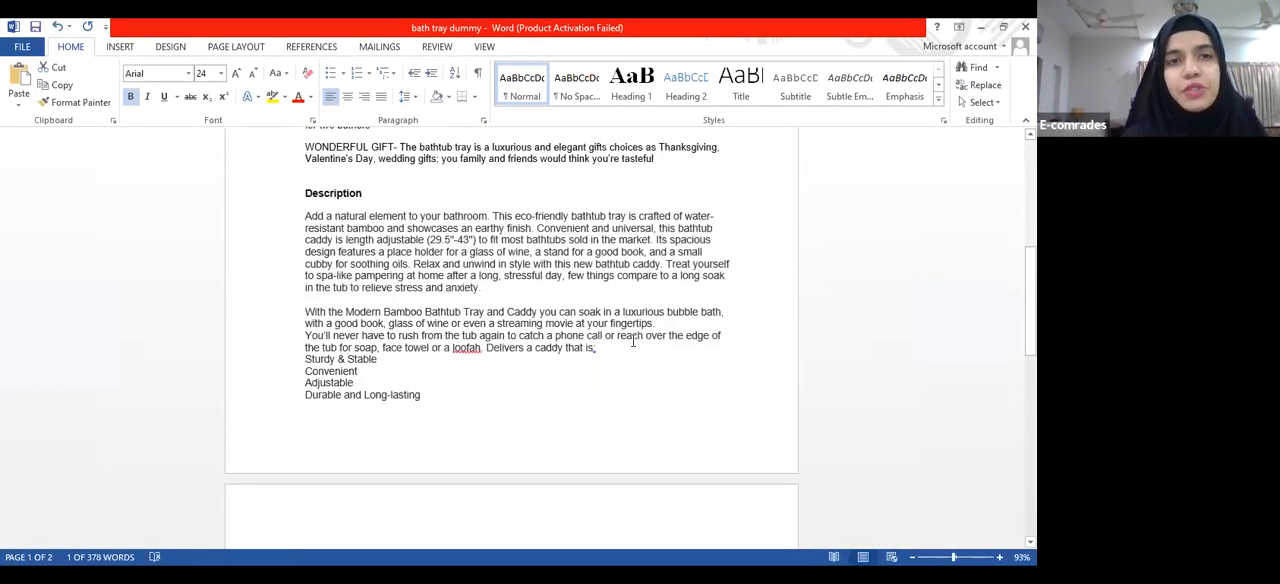
left_click_drag(305, 214, 486, 367)
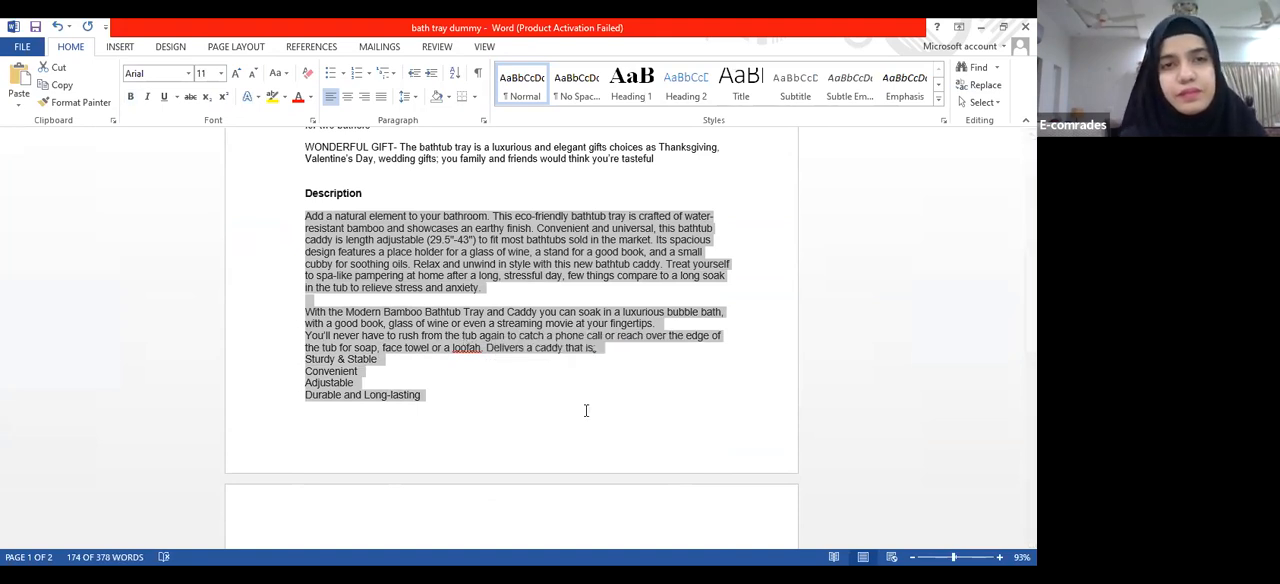
left_click(586, 410)
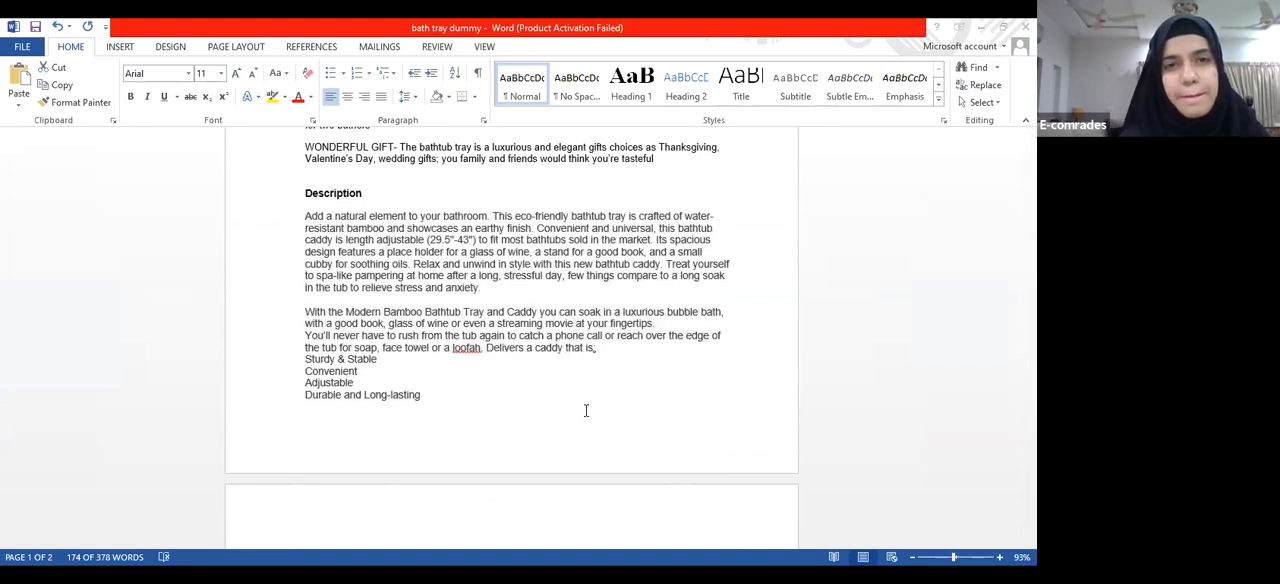
key("alt+Tab")
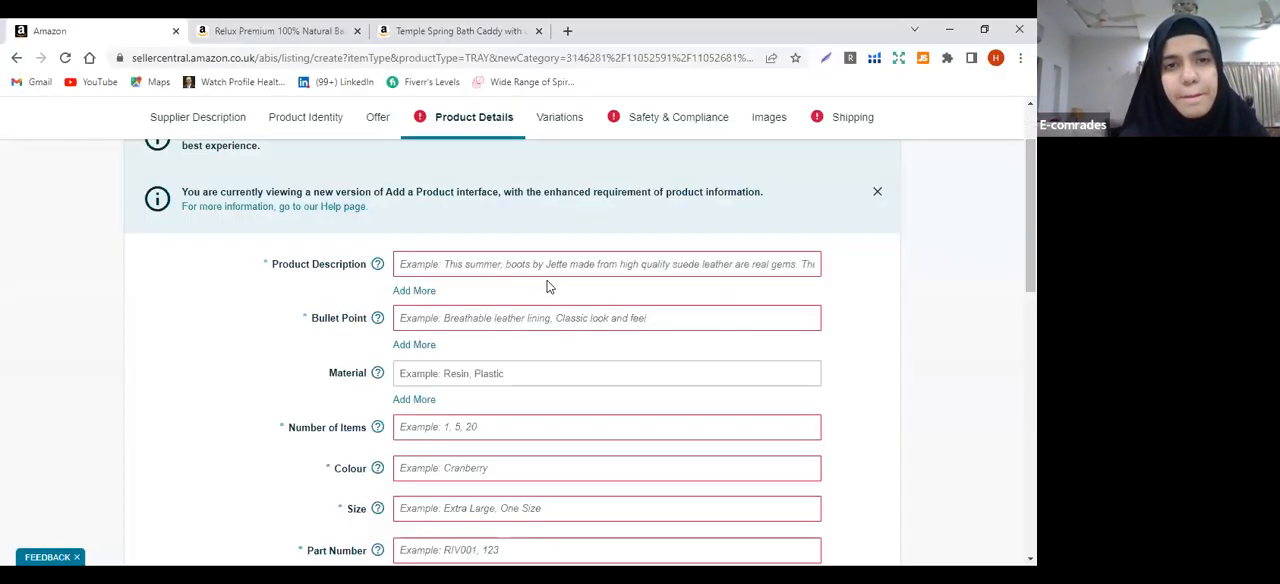
left_click(443, 267)
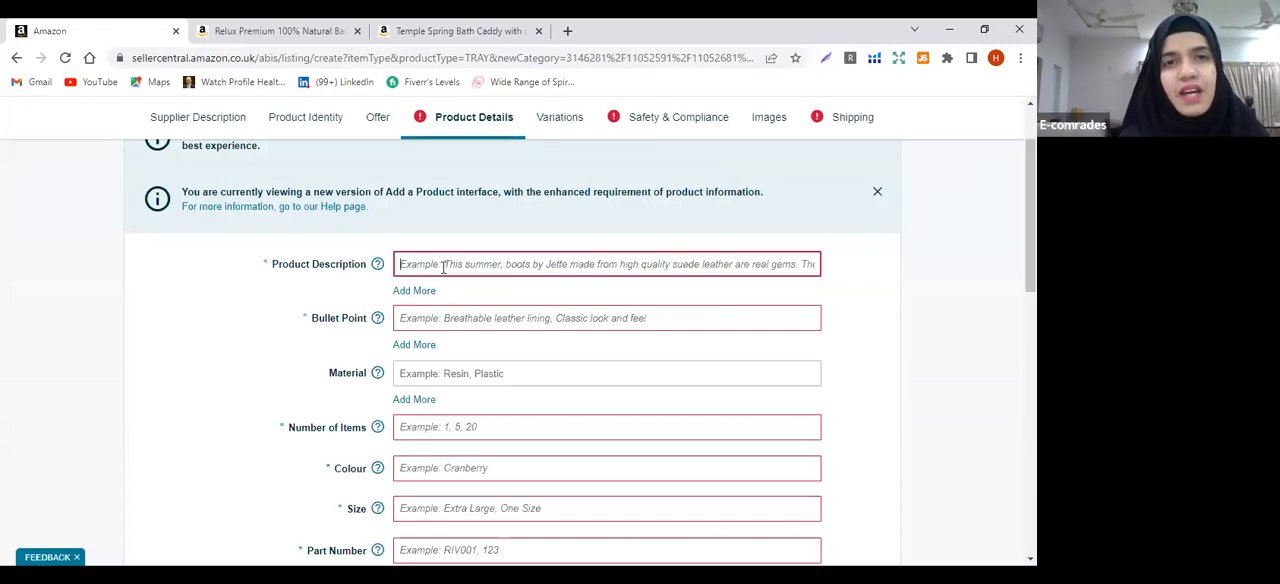
key("ctrl+v")
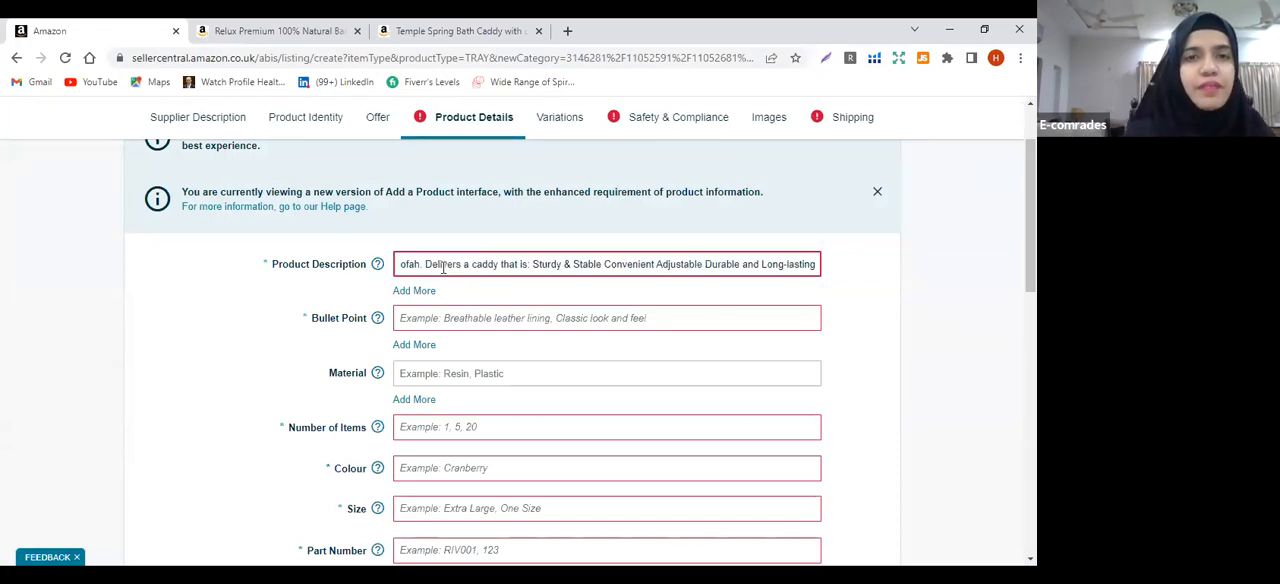
left_click(505, 295)
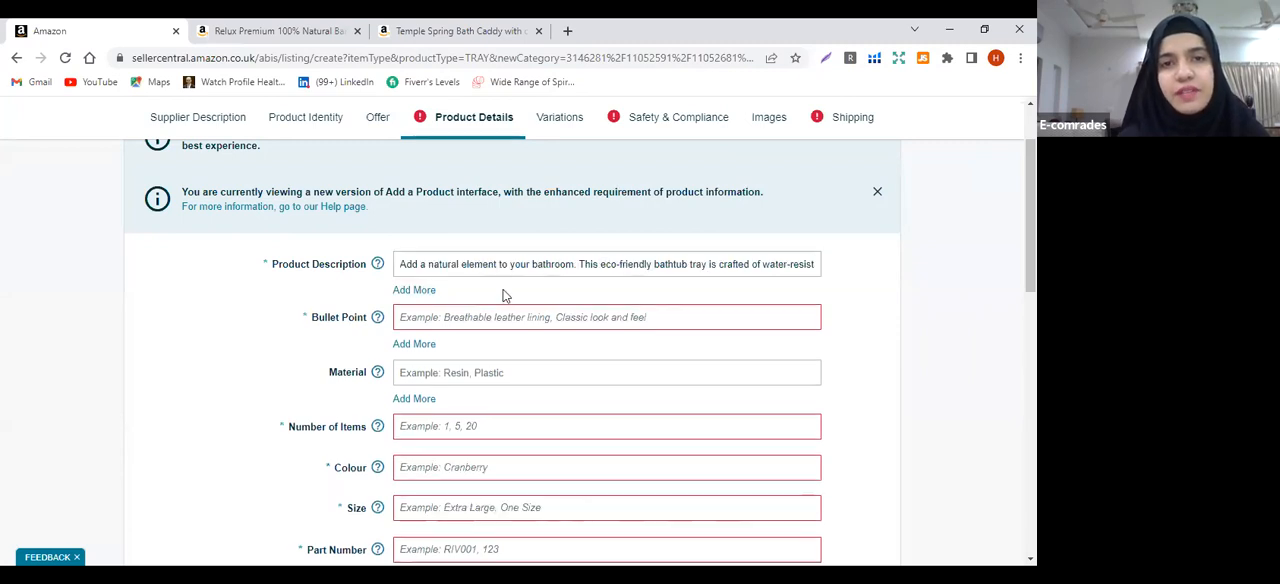
left_click(411, 291)
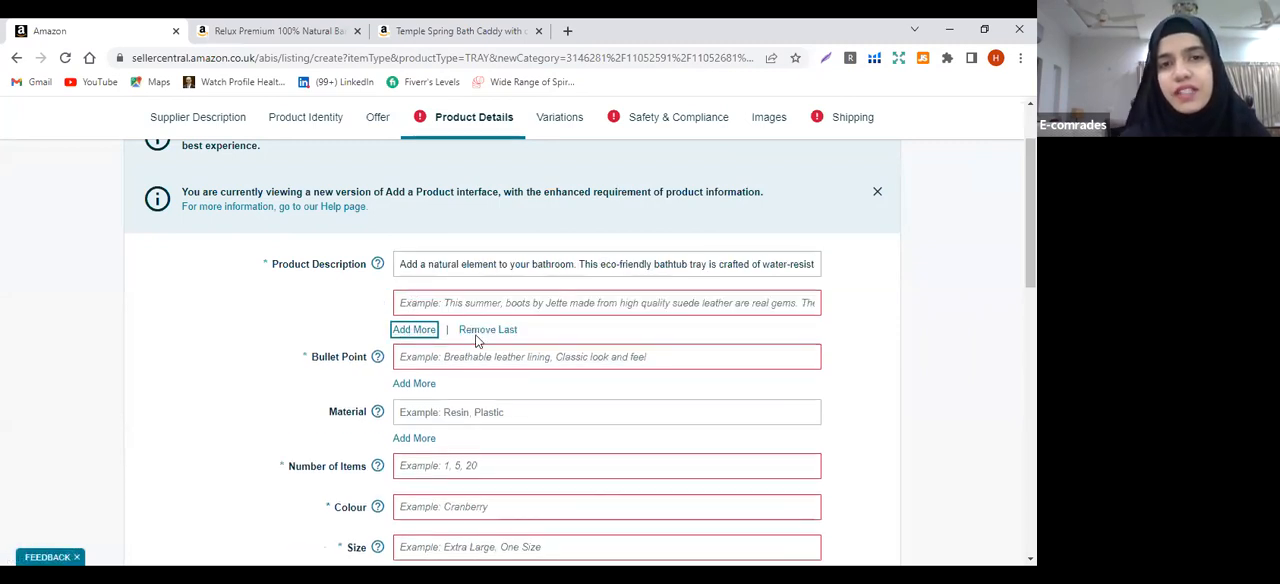
left_click(477, 331)
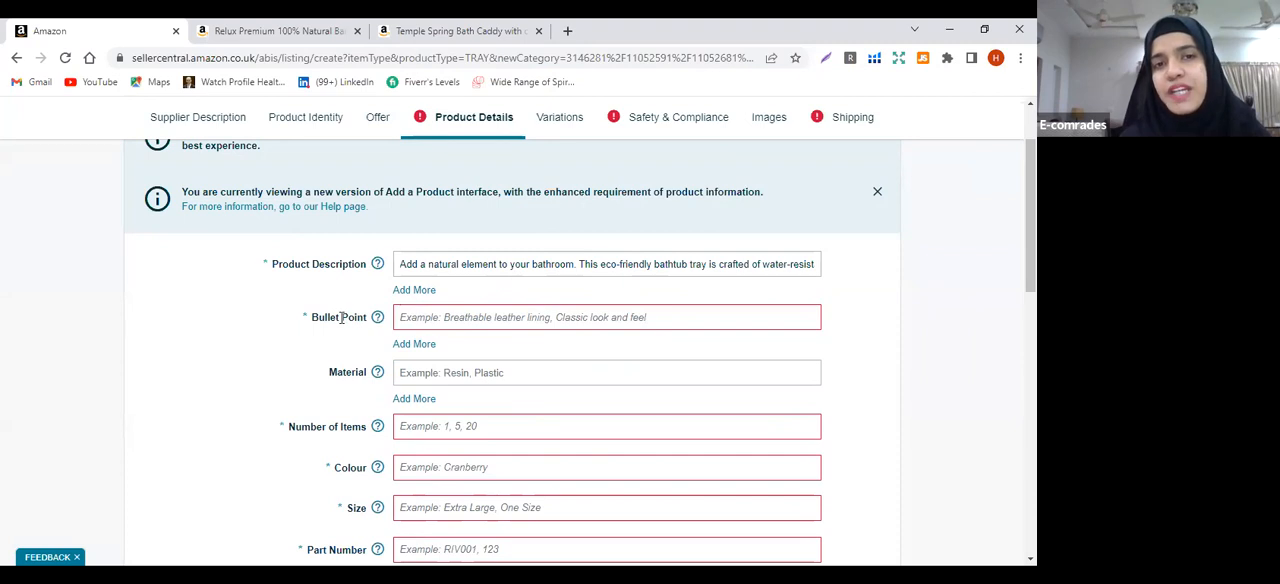
Expand the Bullet Point attribute to five entry fields
left_click(411, 345)
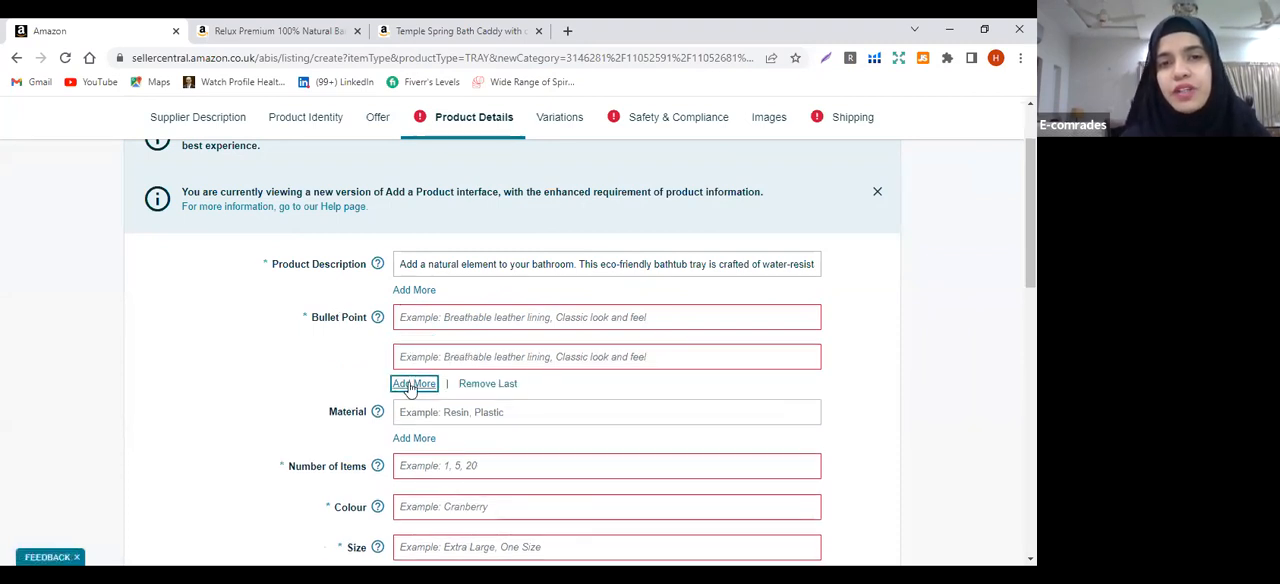
left_click(411, 384)
left_click(410, 428)
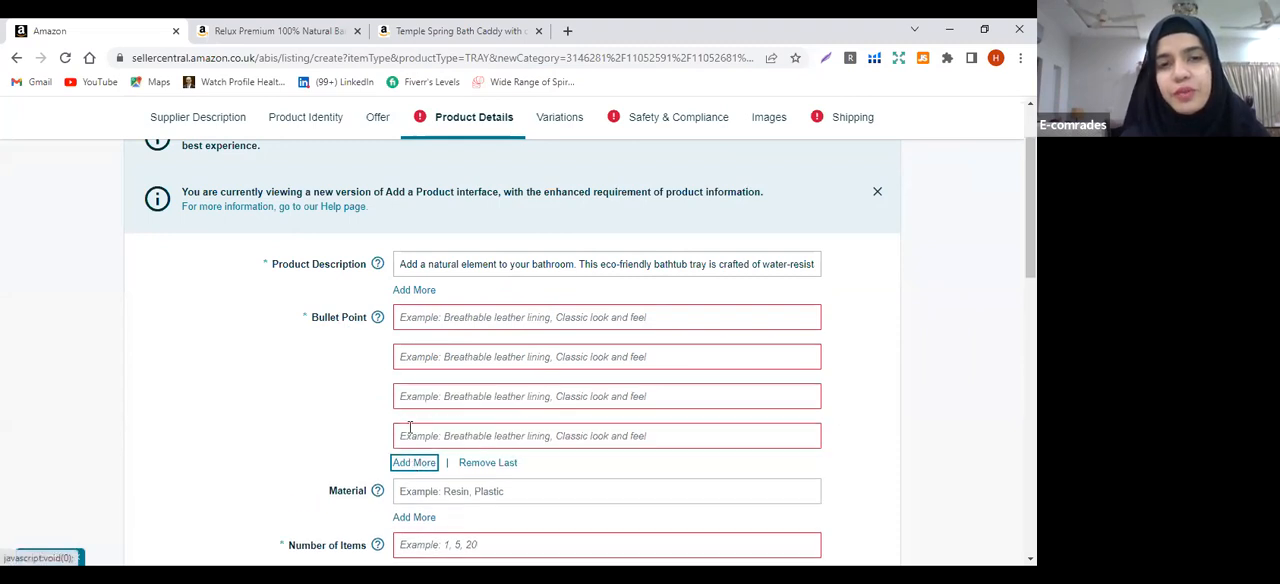
left_click(410, 463)
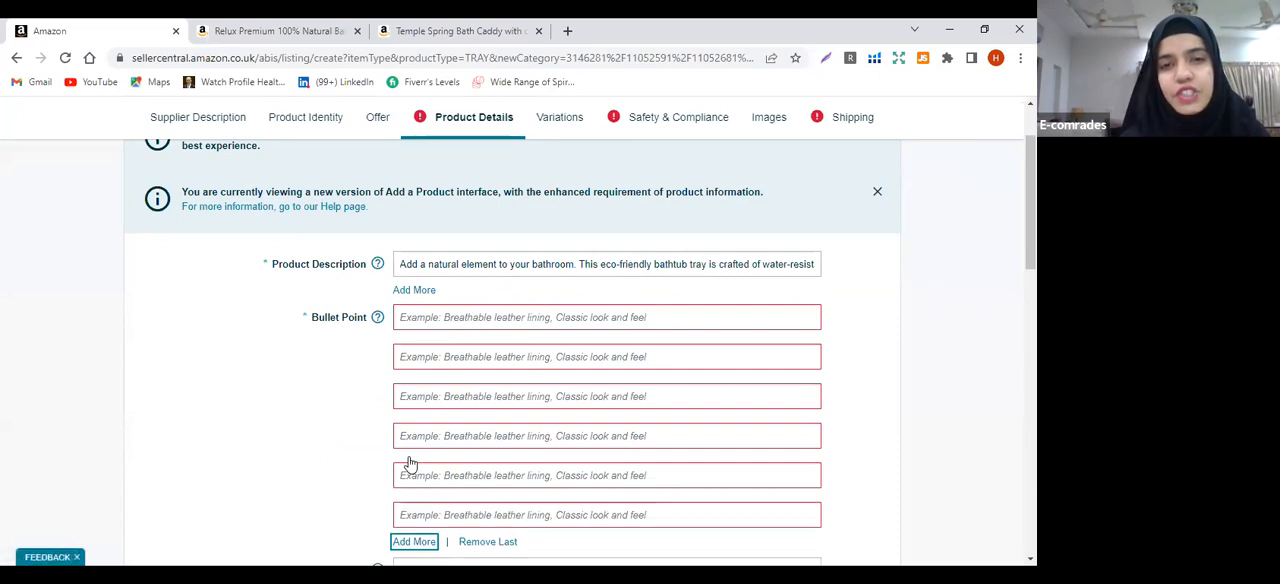
left_click(469, 543)
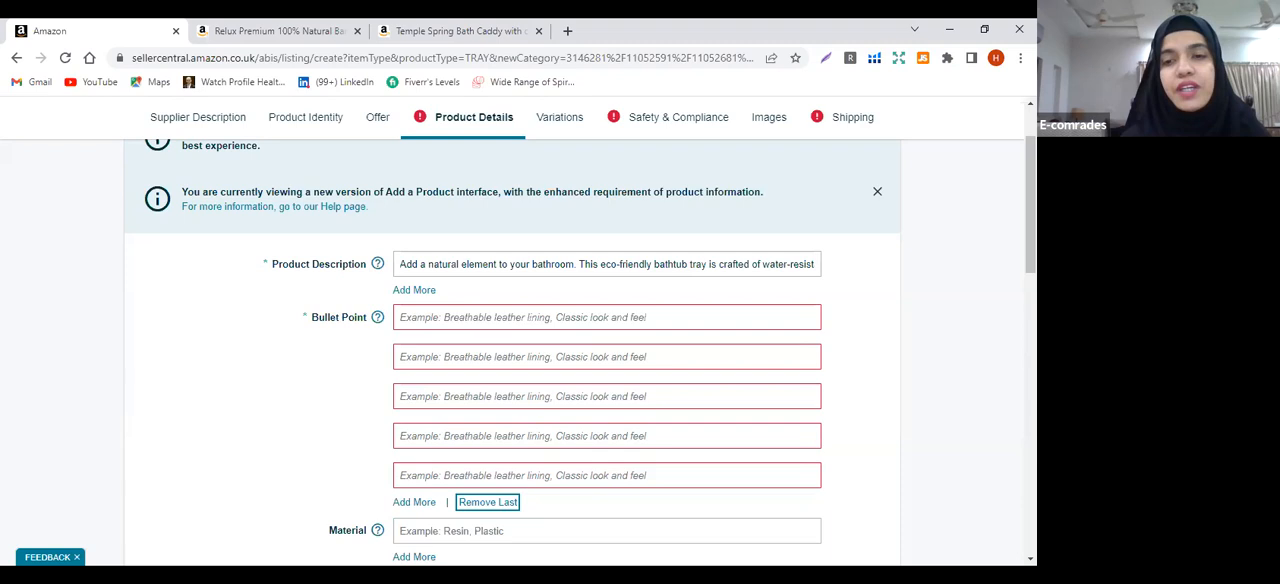
Copy the "WATERPROOF, STURDY & DURABLE" bullet from the Word document into all five Bullet Point fields
key("alt+Tab")
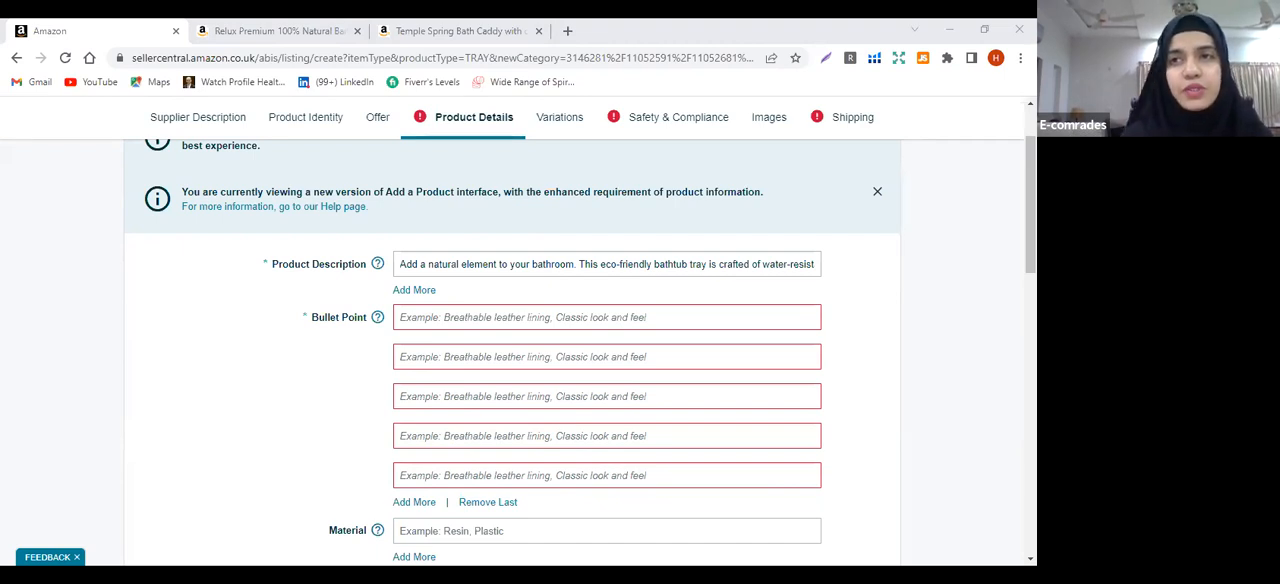
left_click(488, 319)
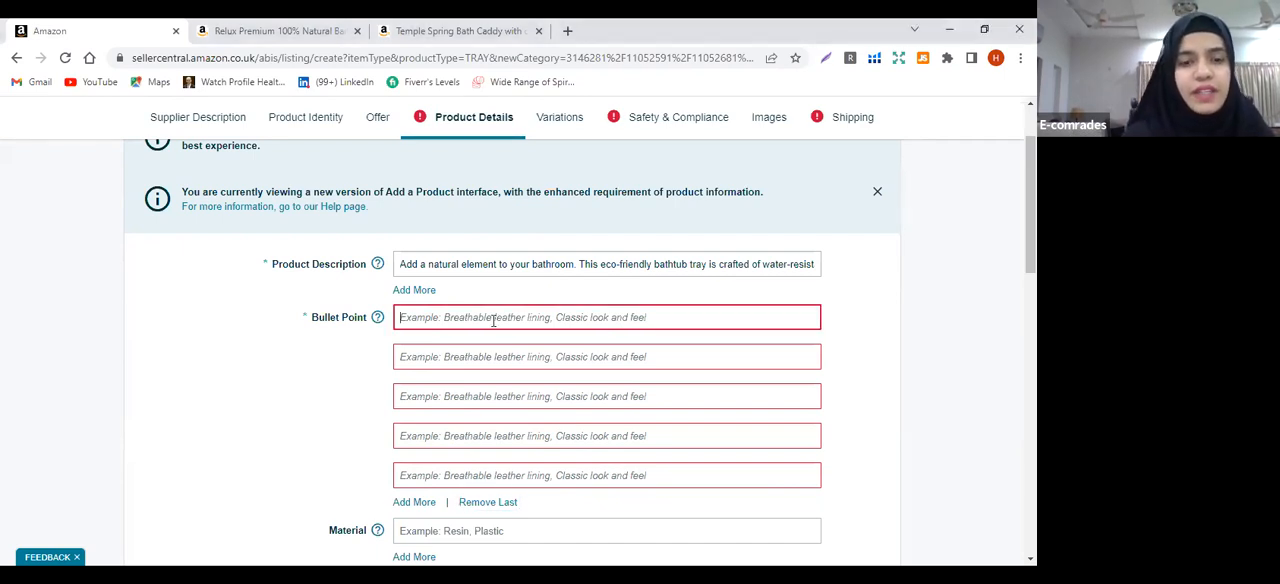
key("ctrl+v")
left_click(474, 357)
type("WATERPROOF, STURDY & DURABLE: This luxury bathtub tray made of the high-quality, durable bamboo material and covered with a thin protective coat of waterproof varnish")
left_click(475, 393)
type("WATERPROOF, STURDY & DURABLE: This luxury bathtub tray made of the high-quality, durable bamboo material and covered with a thin protective coat of waterproof varnish")
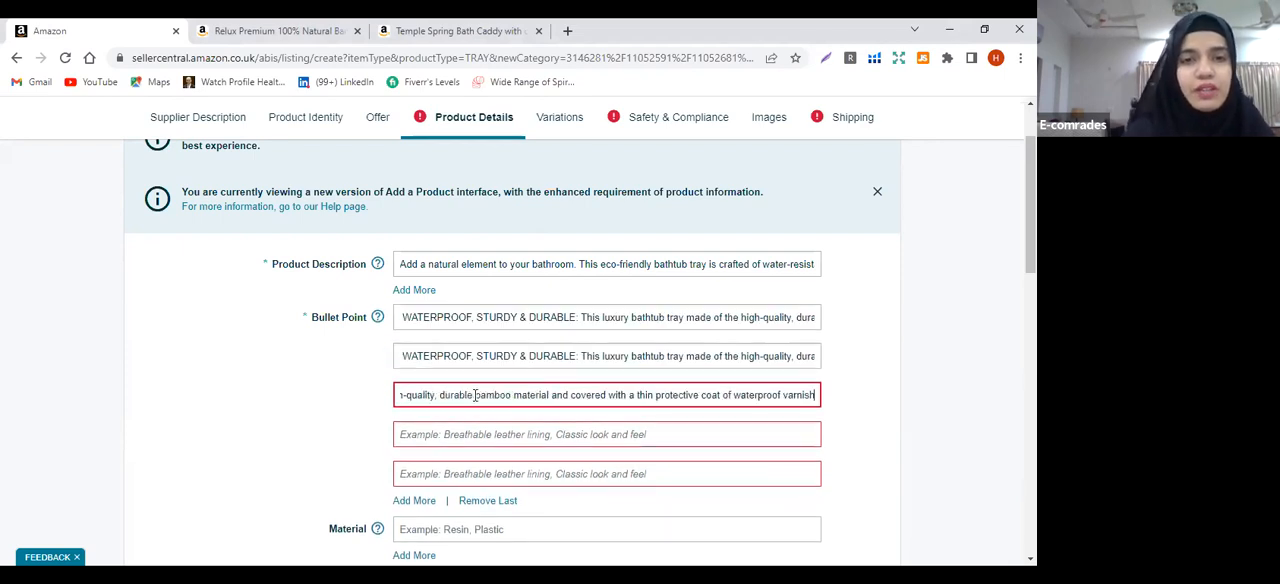
left_click(478, 436)
type("WATERPROOF, STURDY & DURABLE: This luxury bathtub tray made of the high-quality, durable bamboo material and covered with a thin protective coat of waterproof varnish")
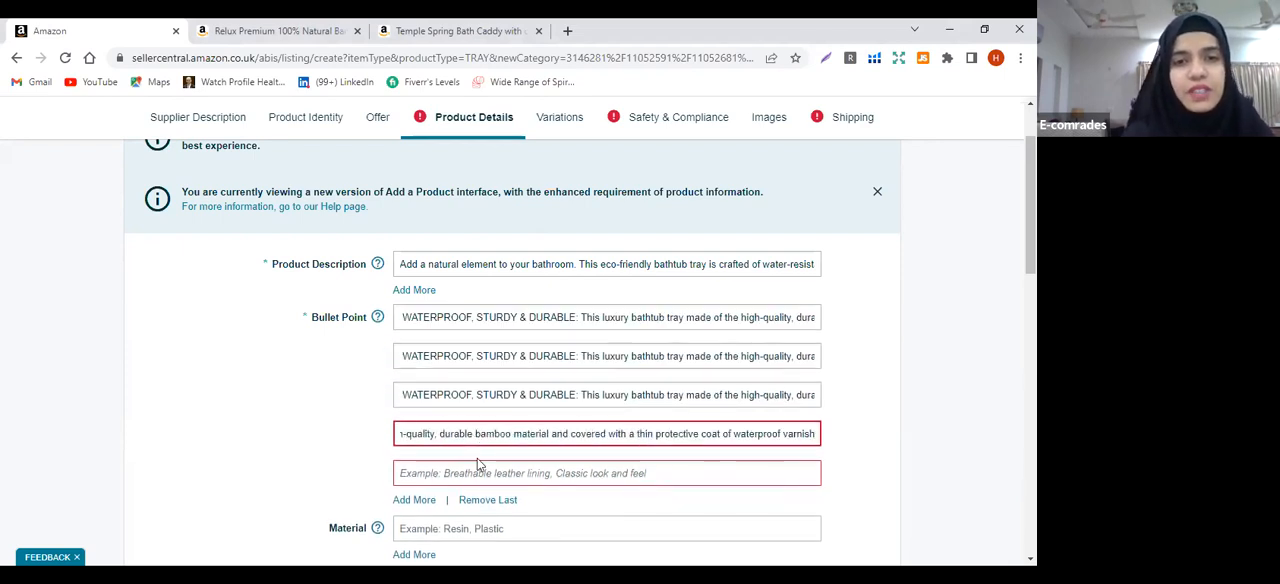
left_click(478, 465)
type("WATERPROOF, STURDY & DURABLE: This luxury bathtub tray made of the high-quality, durable bamboo material and covered with a thin protective coat of waterproof varnish")
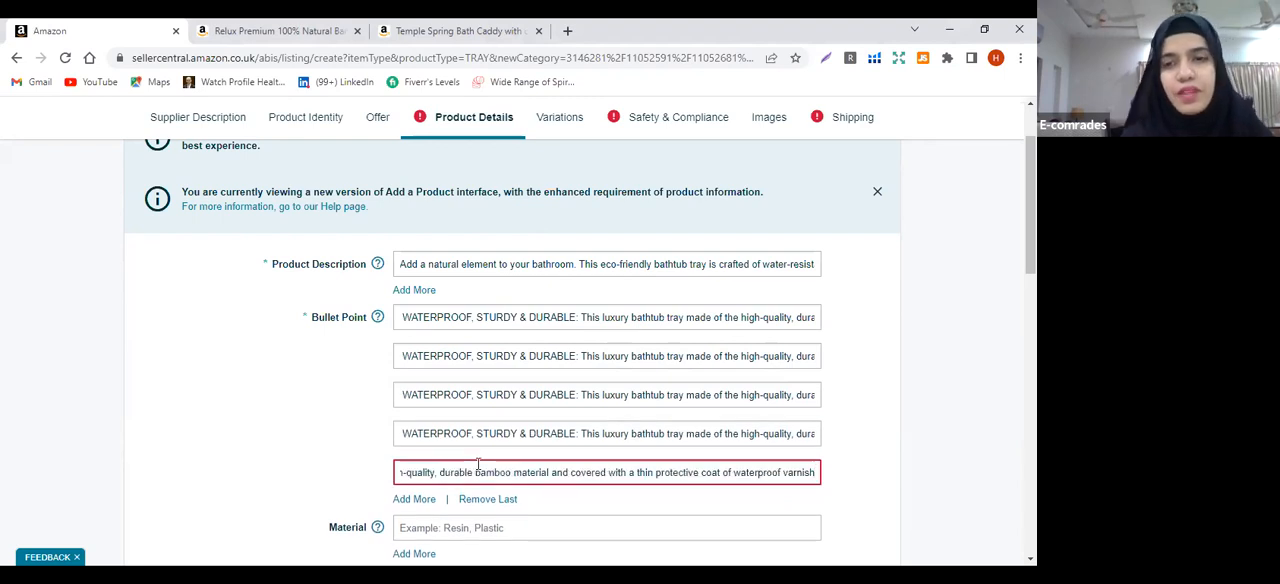
left_click(963, 494)
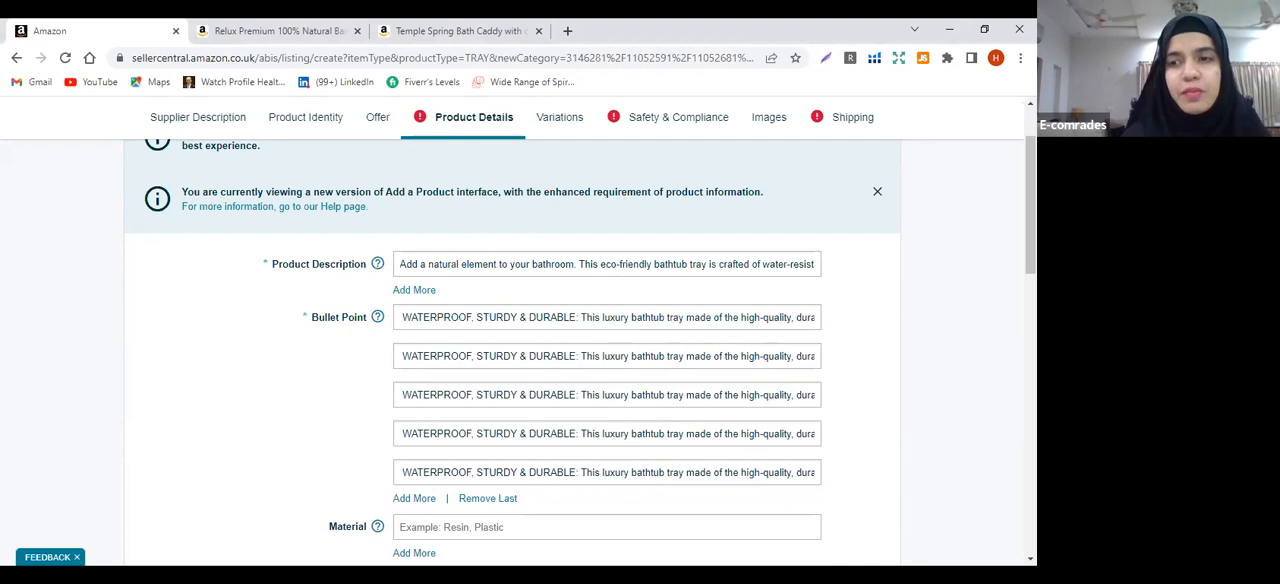
Enter wood as the tray's Material and set the Number of Items to 1
scroll(580, 350, "down", 1)
scroll(634, 340, "down", 1)
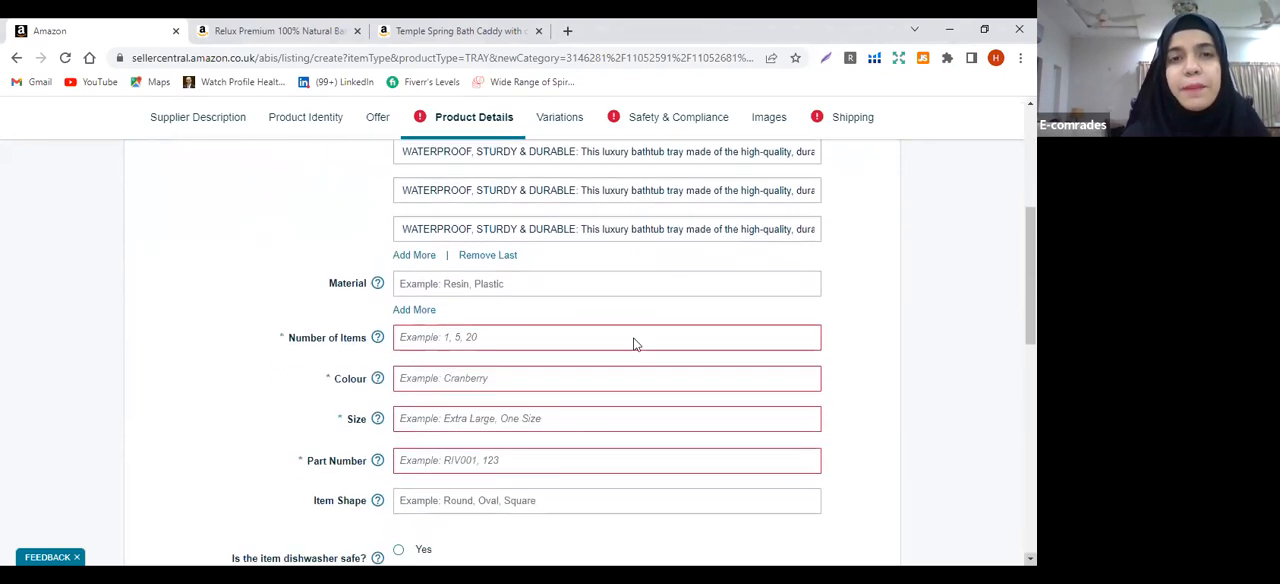
left_click(436, 288)
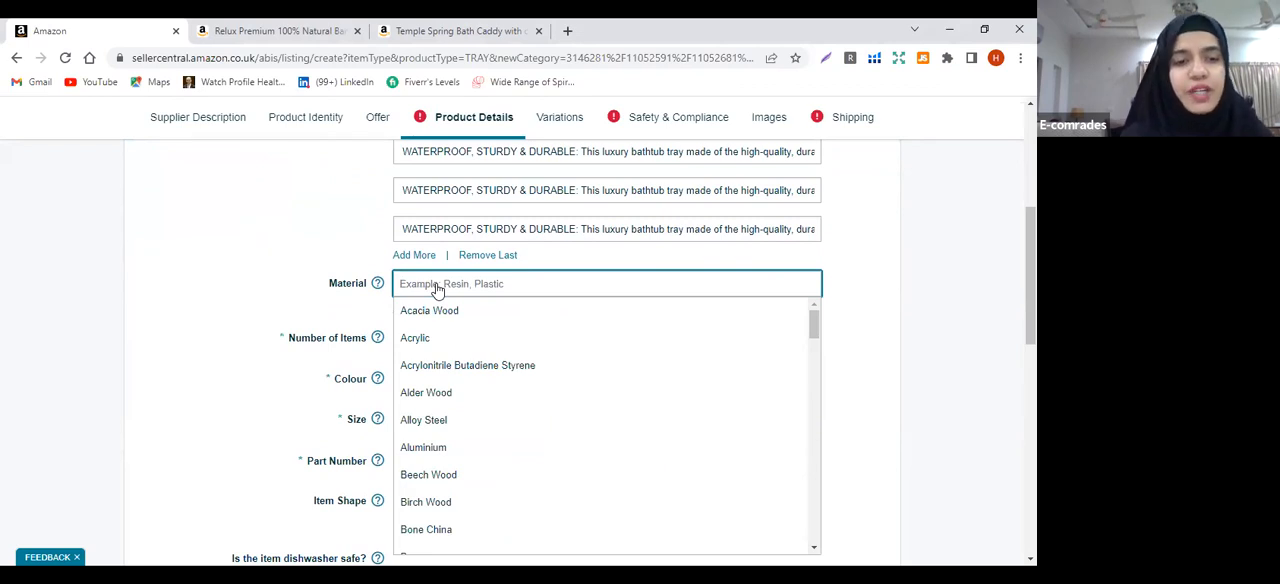
type("wood")
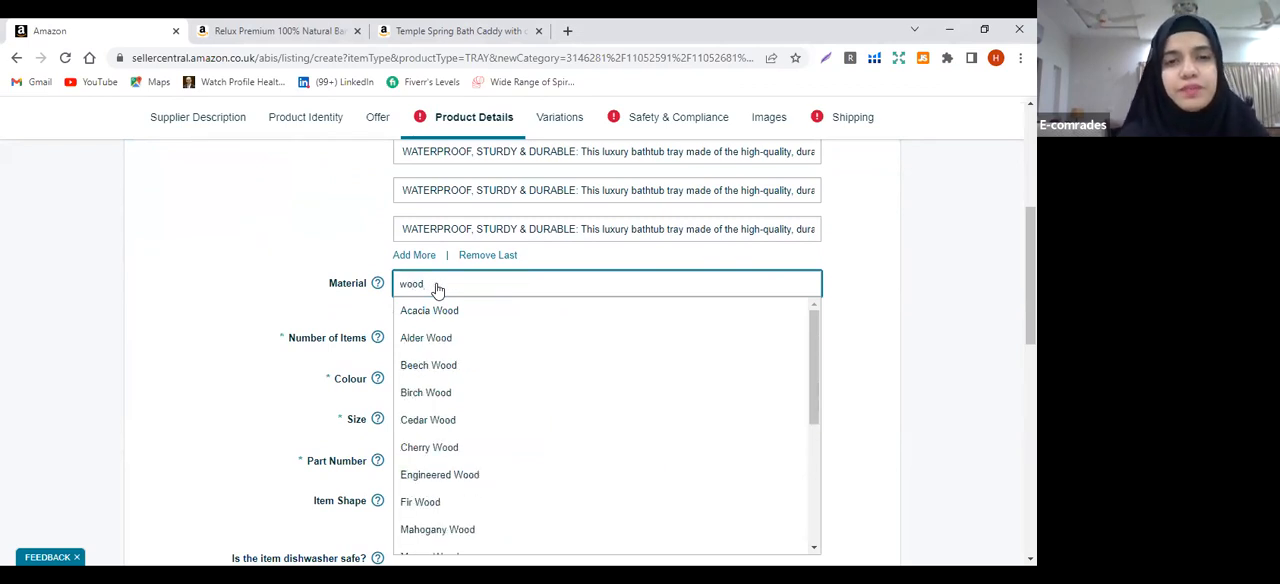
left_click(218, 313)
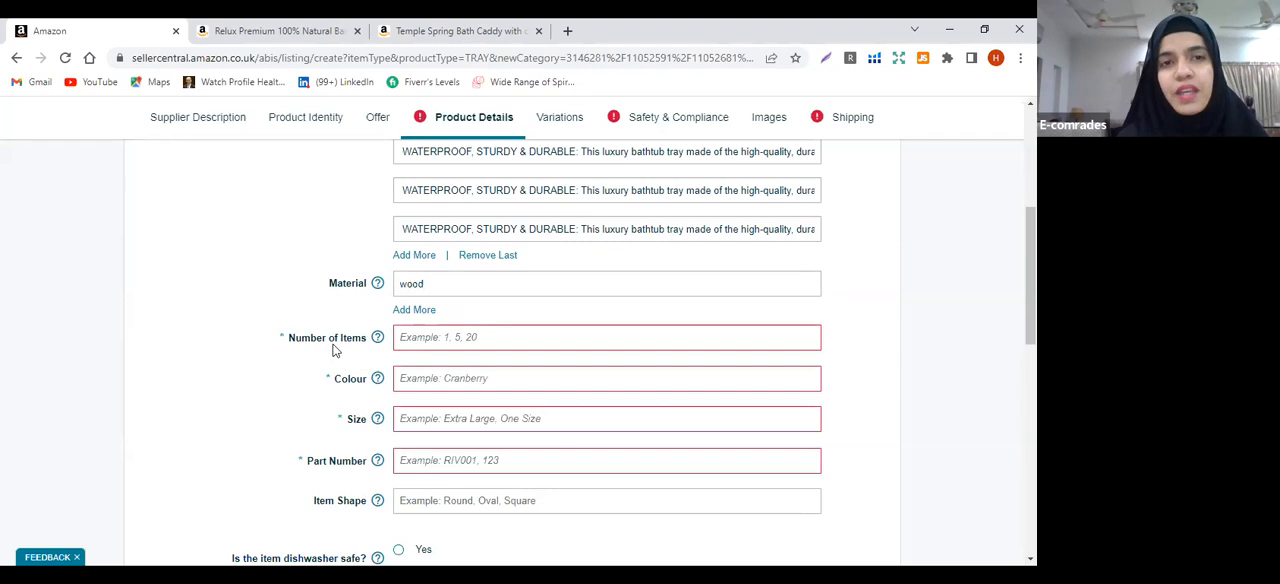
left_click(406, 337)
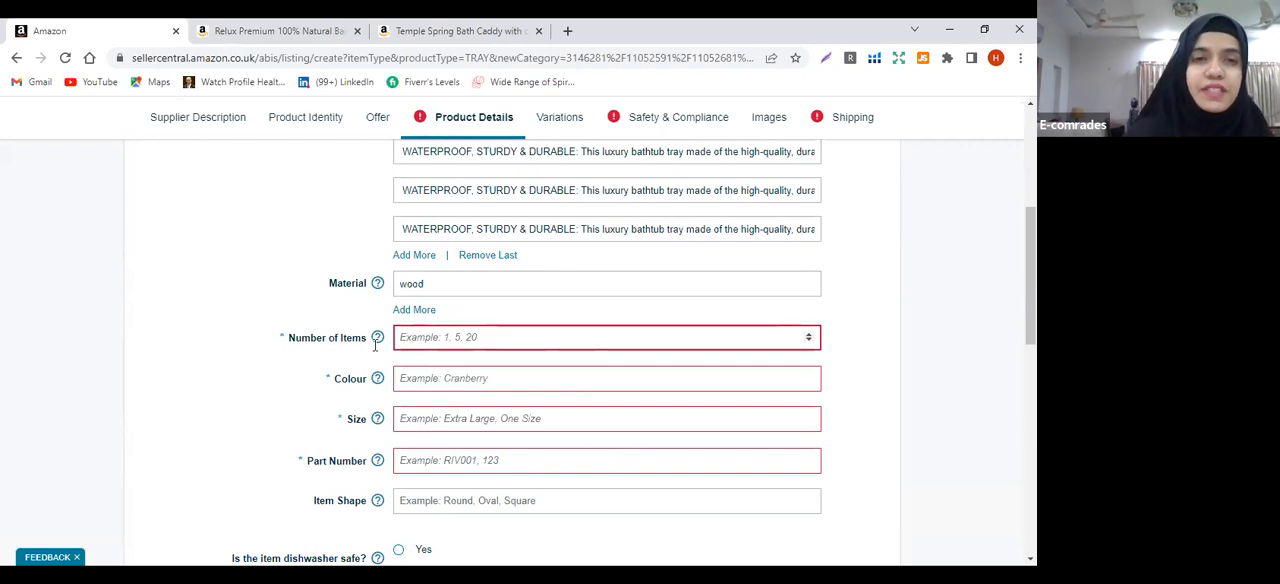
mouse_move(375, 341)
type("1")
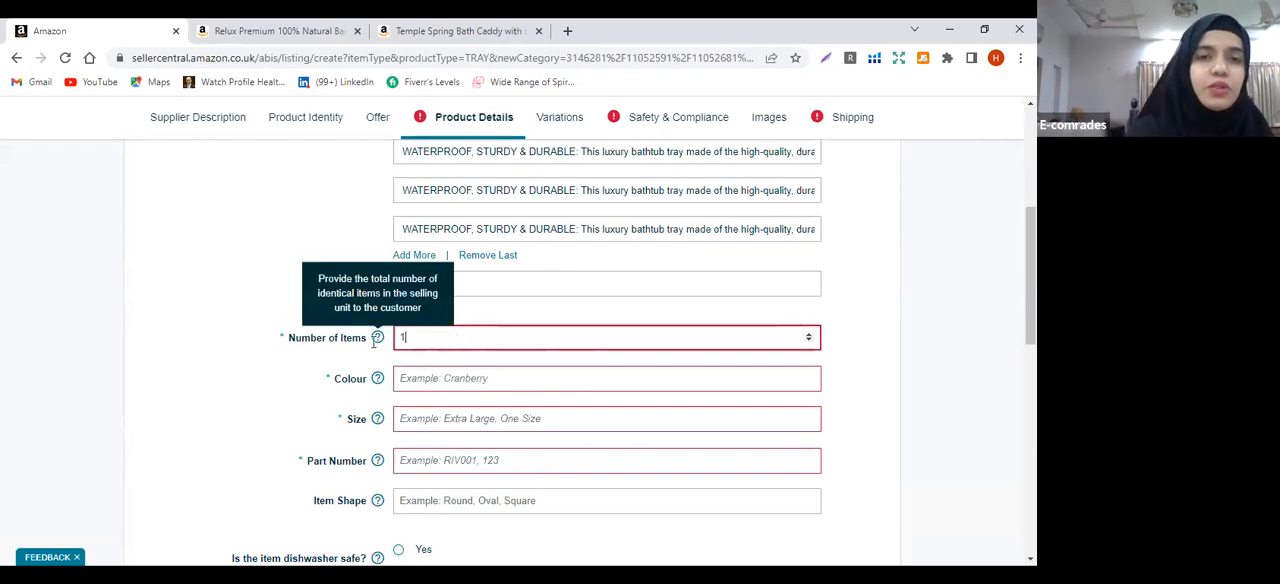
left_click(283, 370)
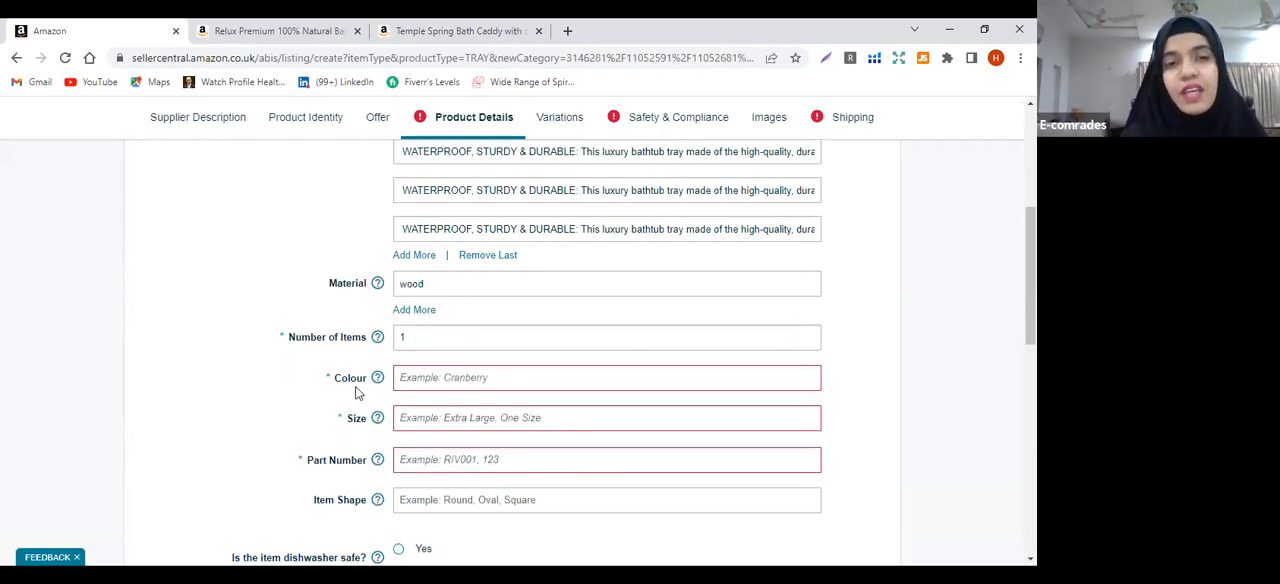
Set the product's Colour to brown and its Size to 12x24
left_click(408, 384)
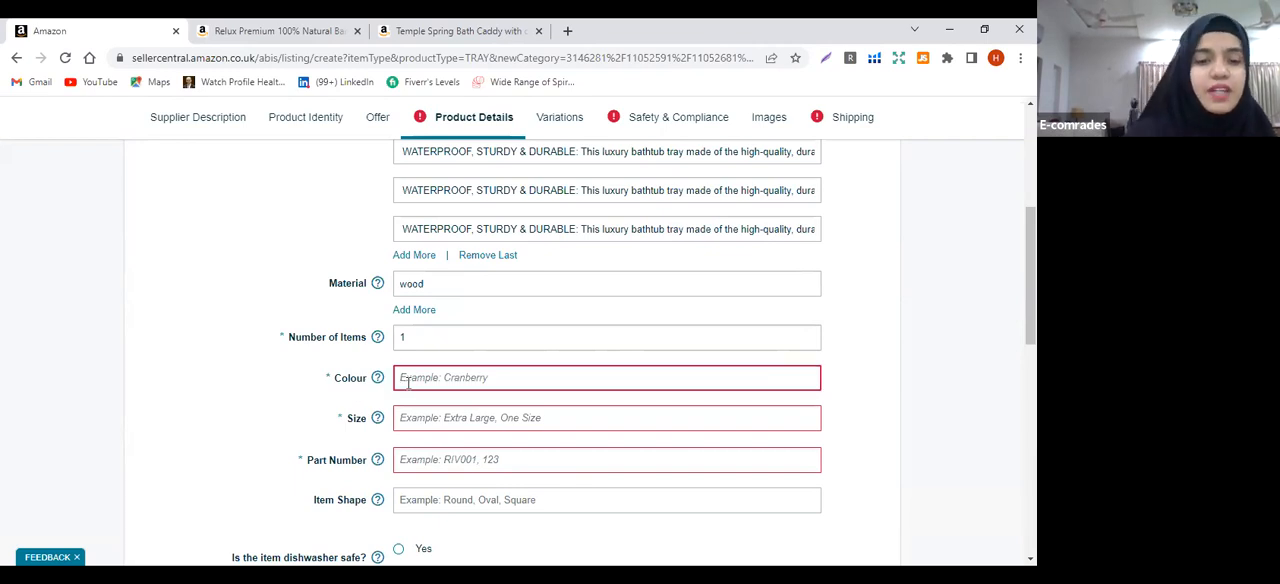
type("brown")
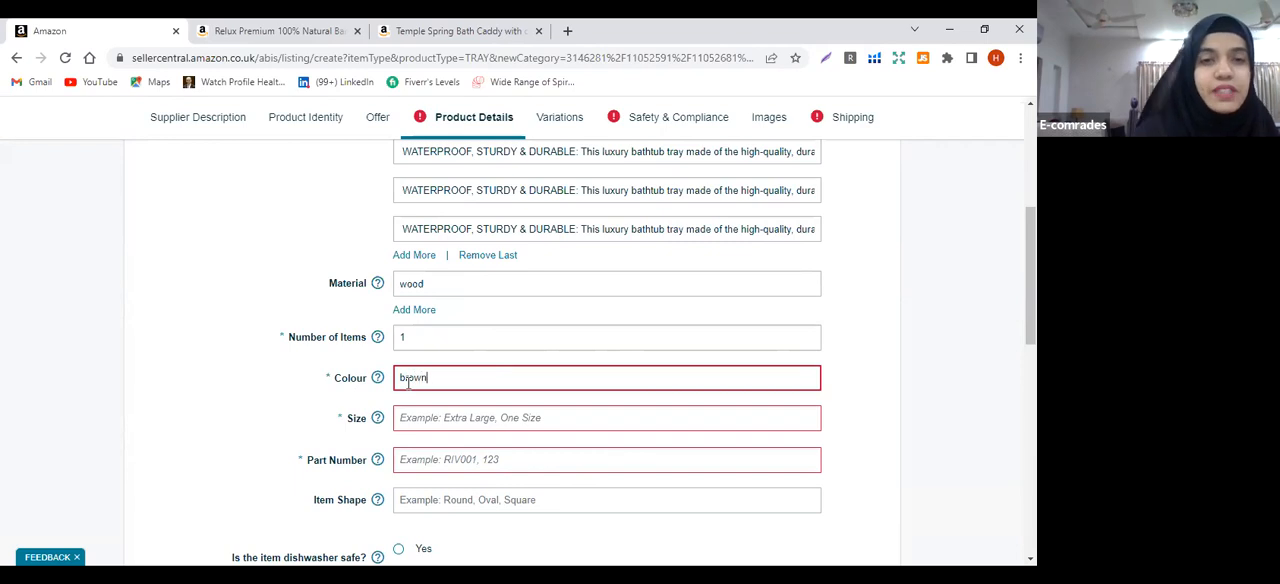
left_click(278, 362)
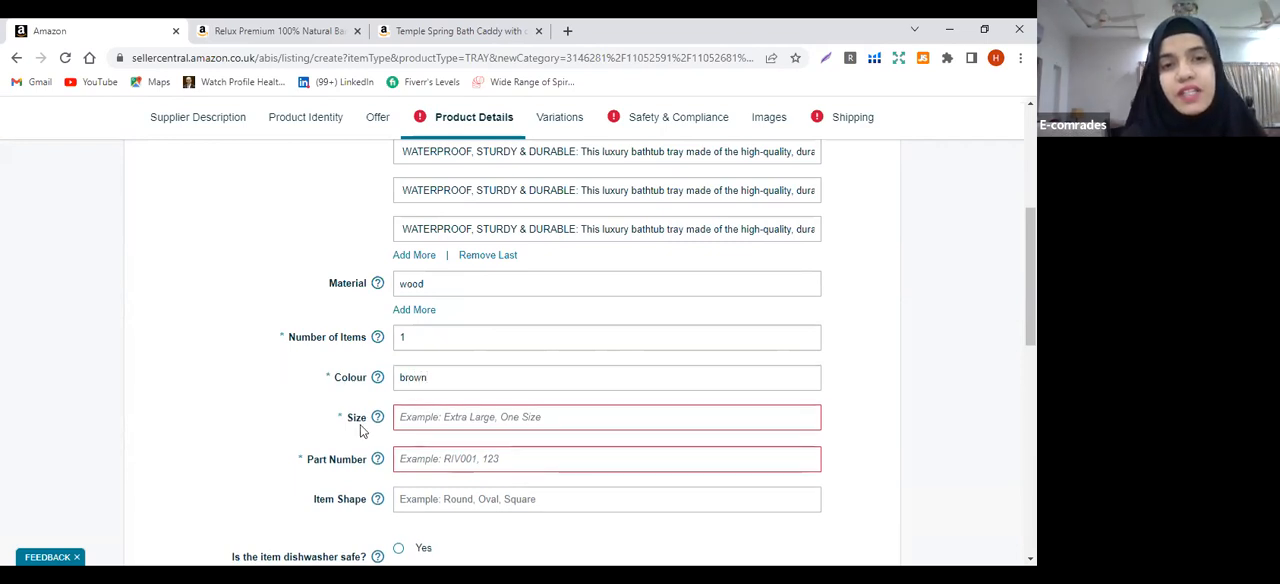
left_click(426, 421)
type("12")
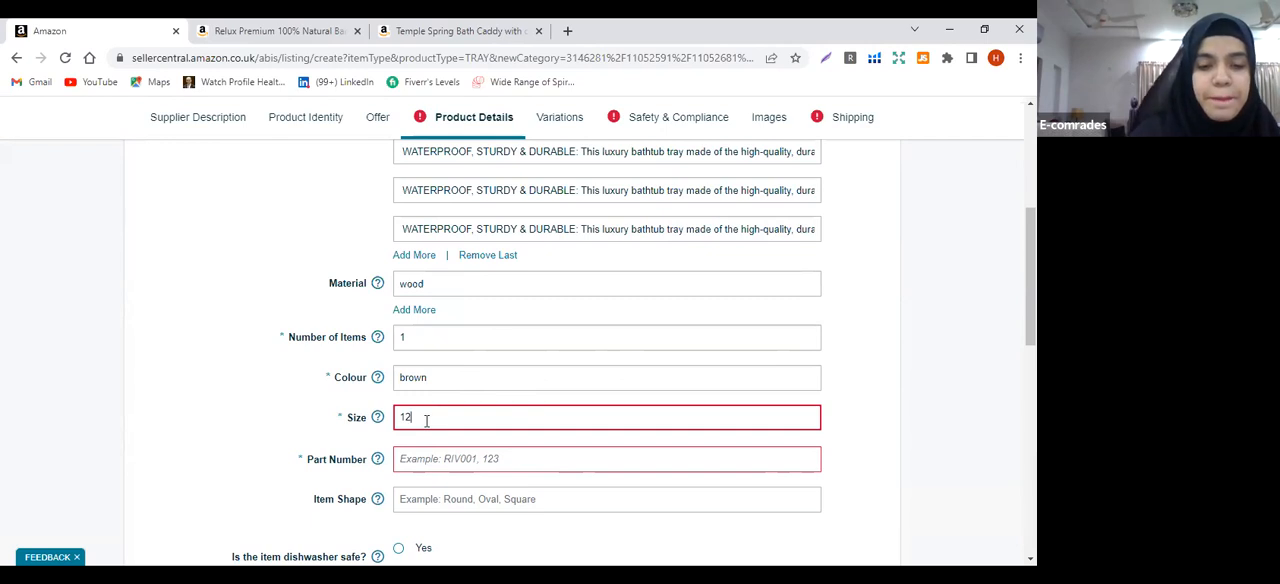
type("x24")
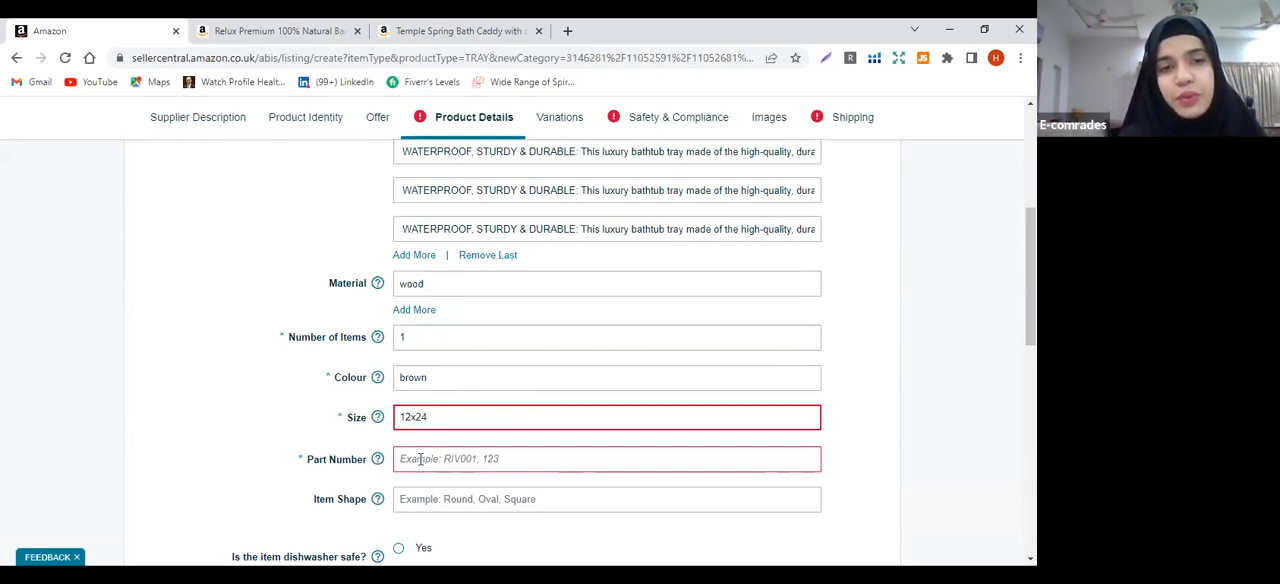
Enter bt5664 as the product's Part Number
left_click(420, 463)
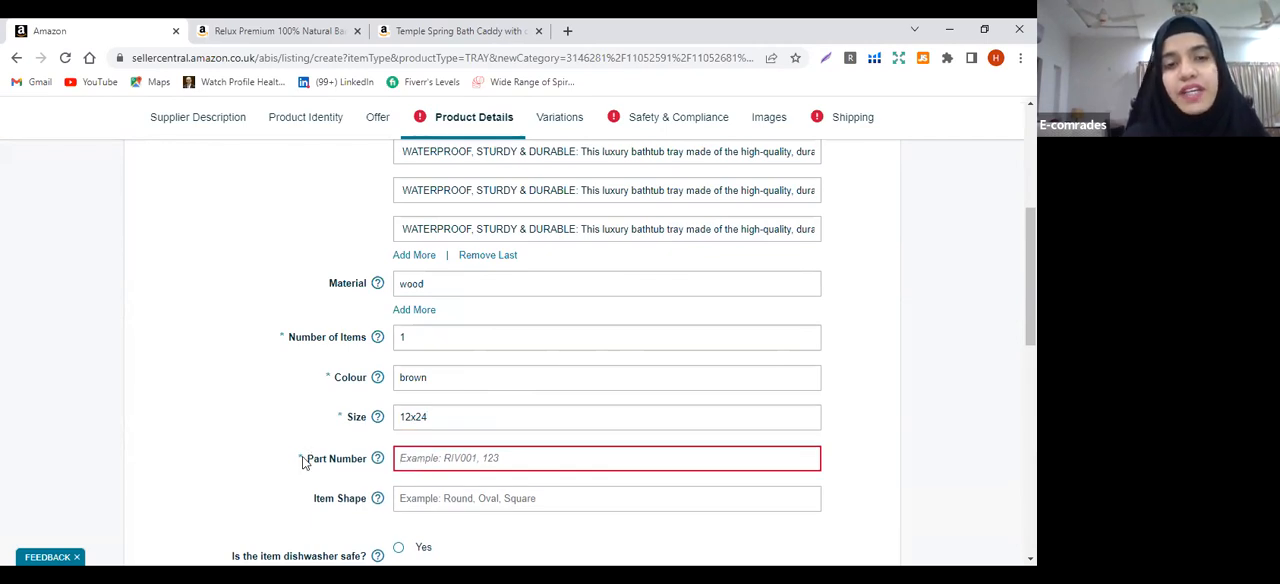
mouse_move(363, 463)
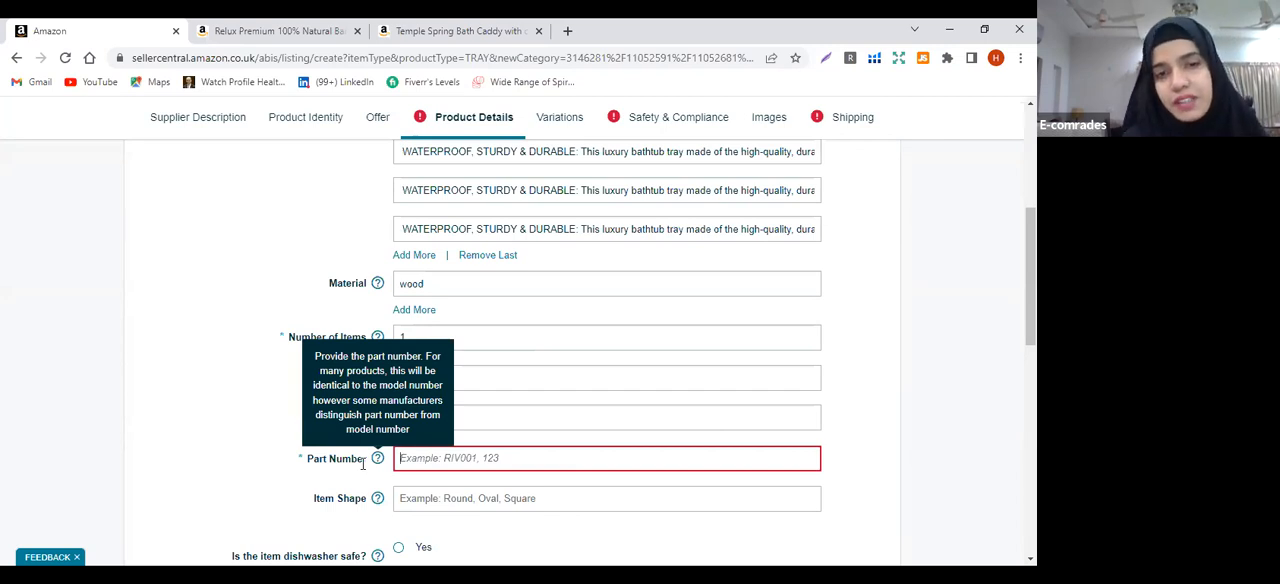
type("bt")
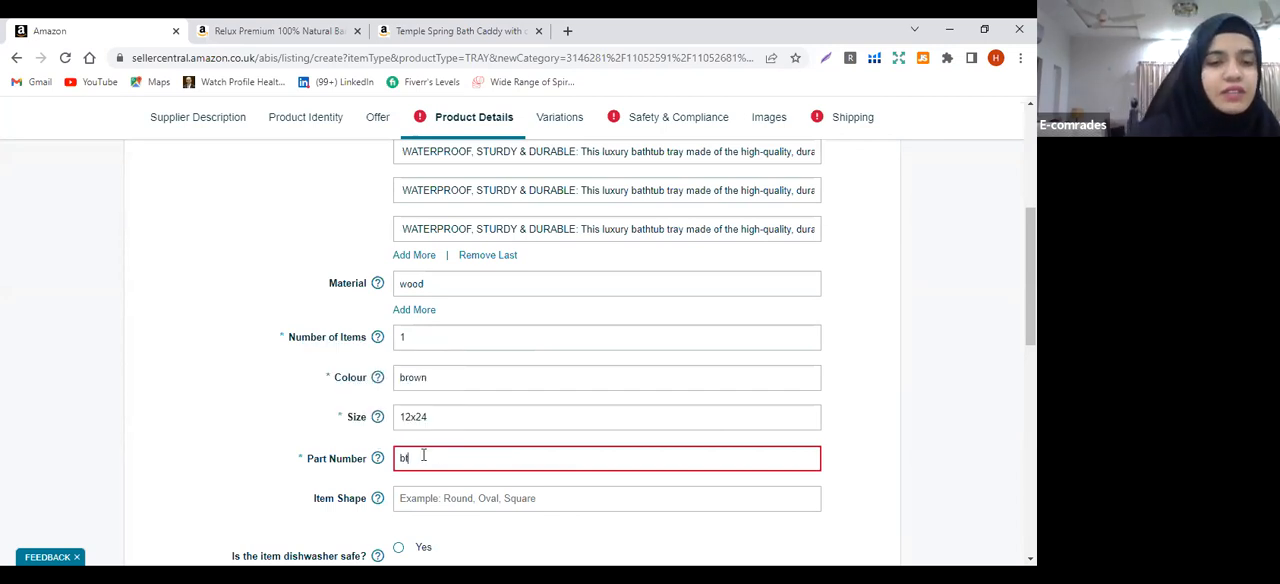
type("566")
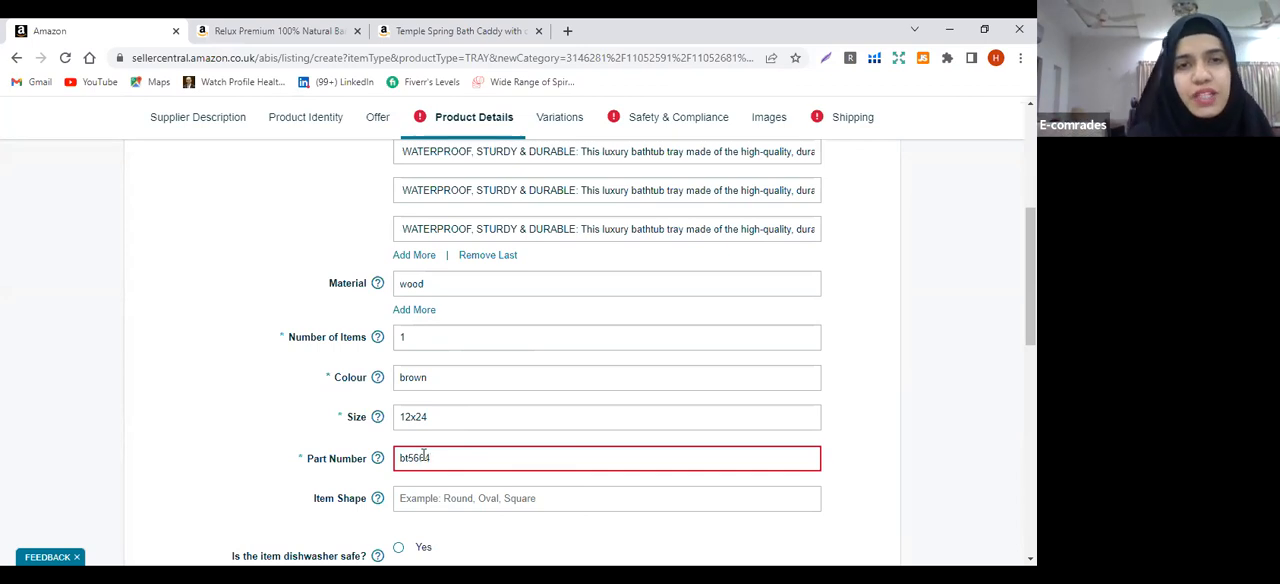
type("4")
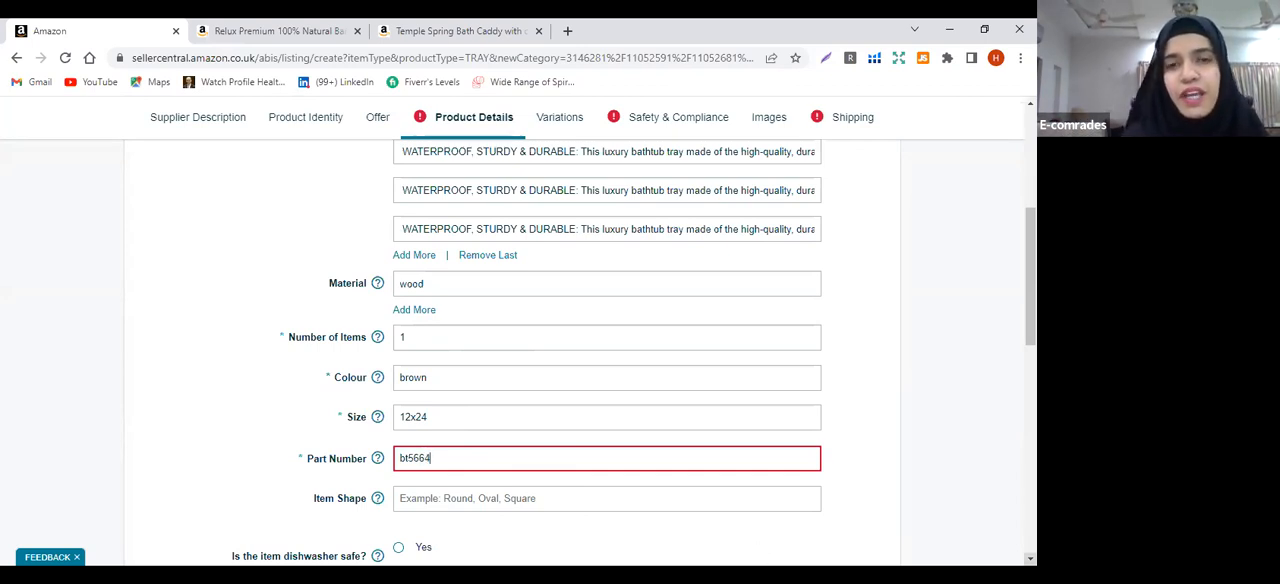
Set the Item Shape to Square and the Power Plug attribute to No Plug
scroll(571, 414, "down", 2)
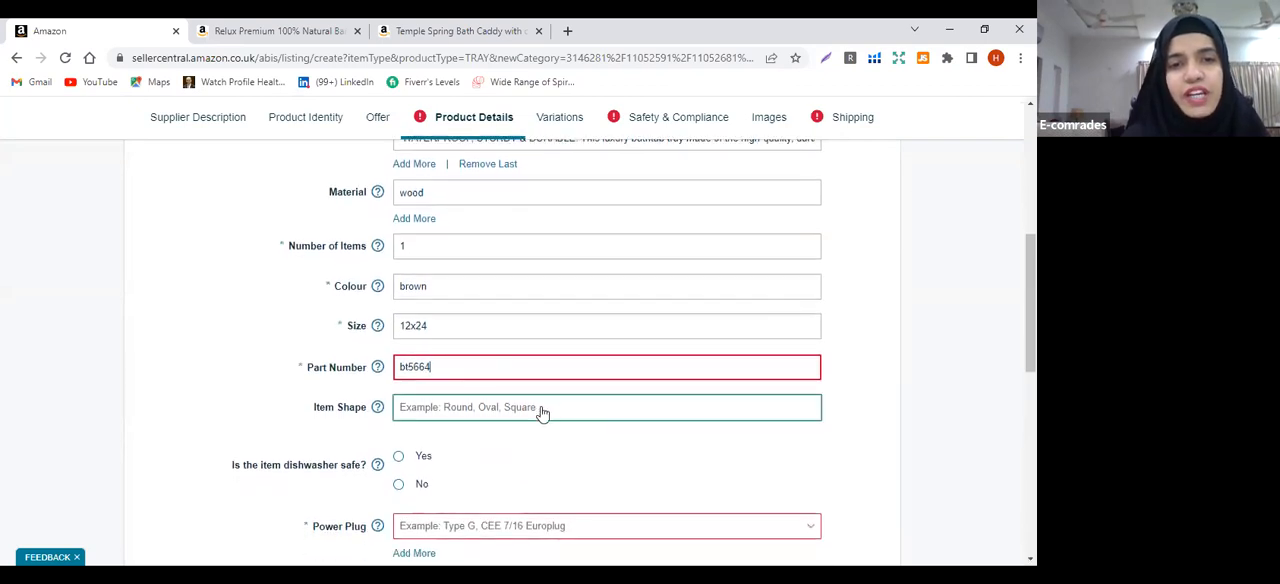
left_click(541, 412)
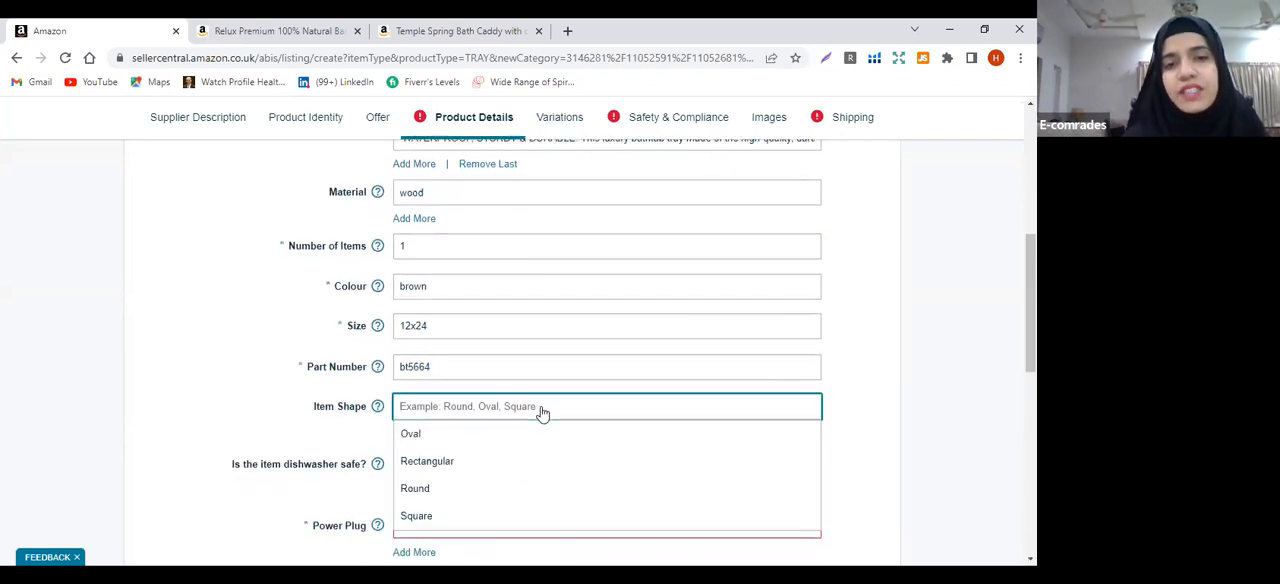
key("Up")
key("Return")
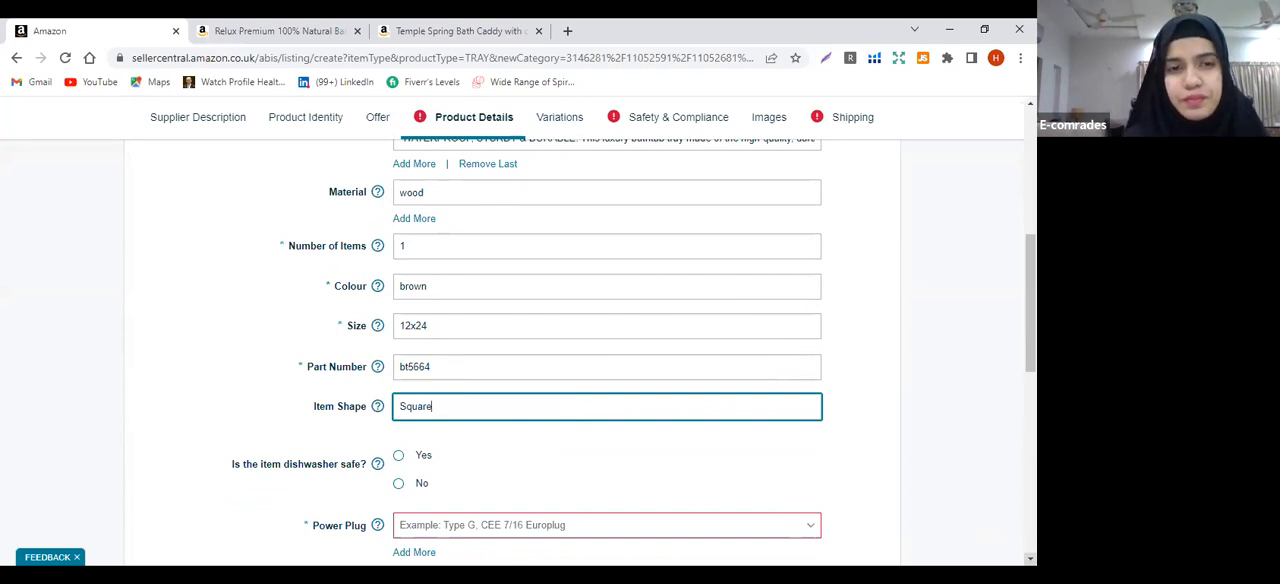
scroll(323, 409, "down", 1)
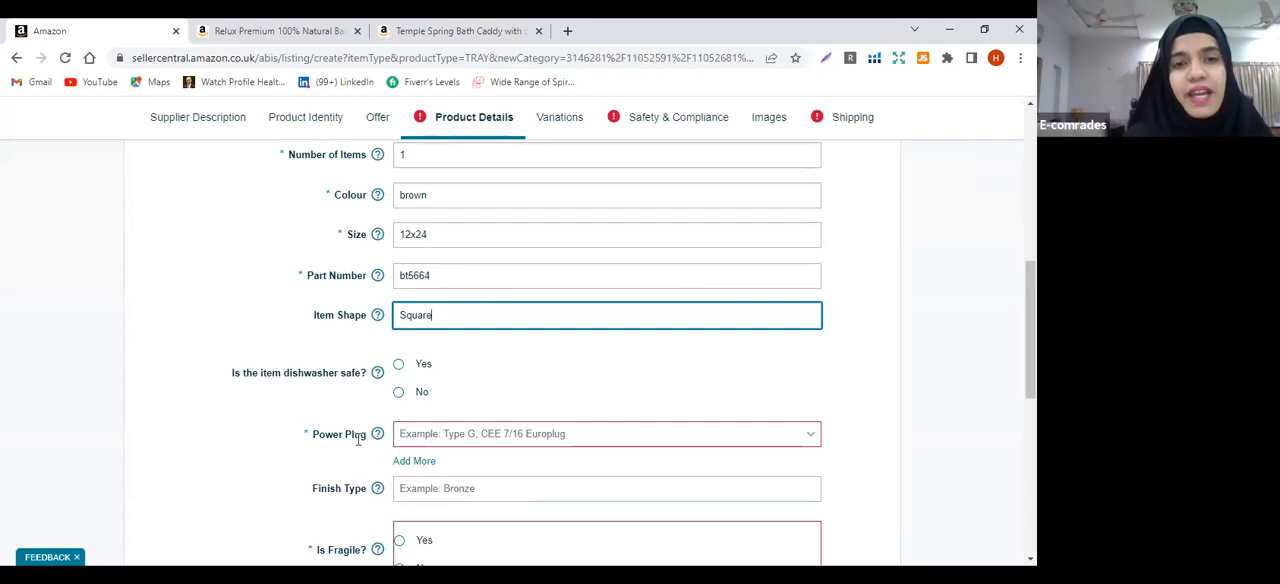
left_click(417, 440)
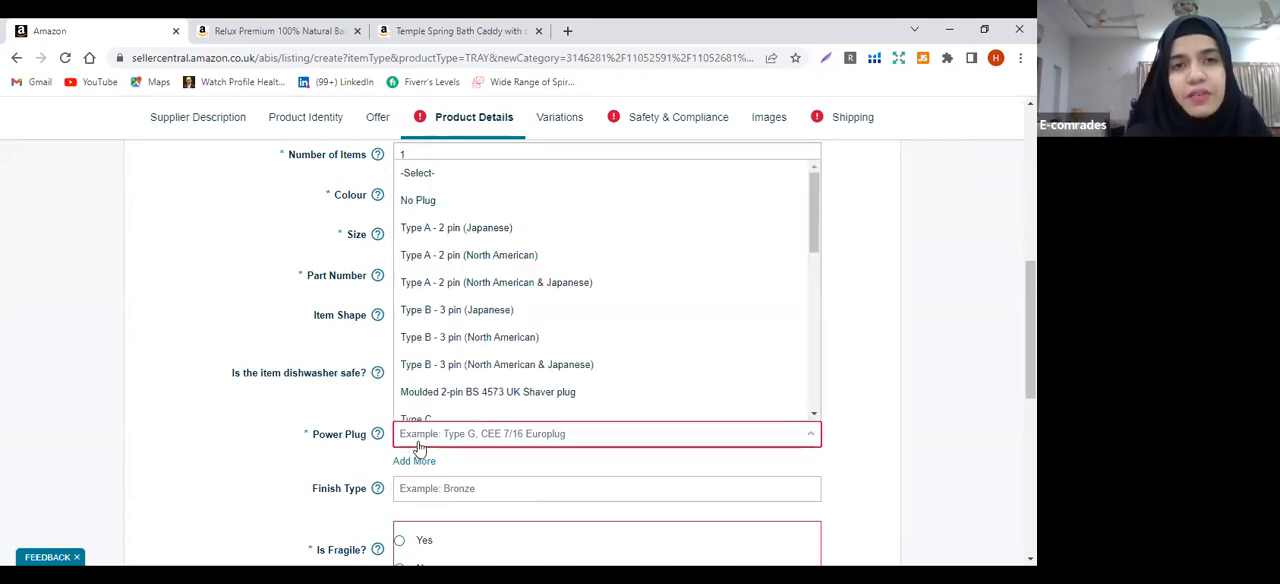
left_click(509, 202)
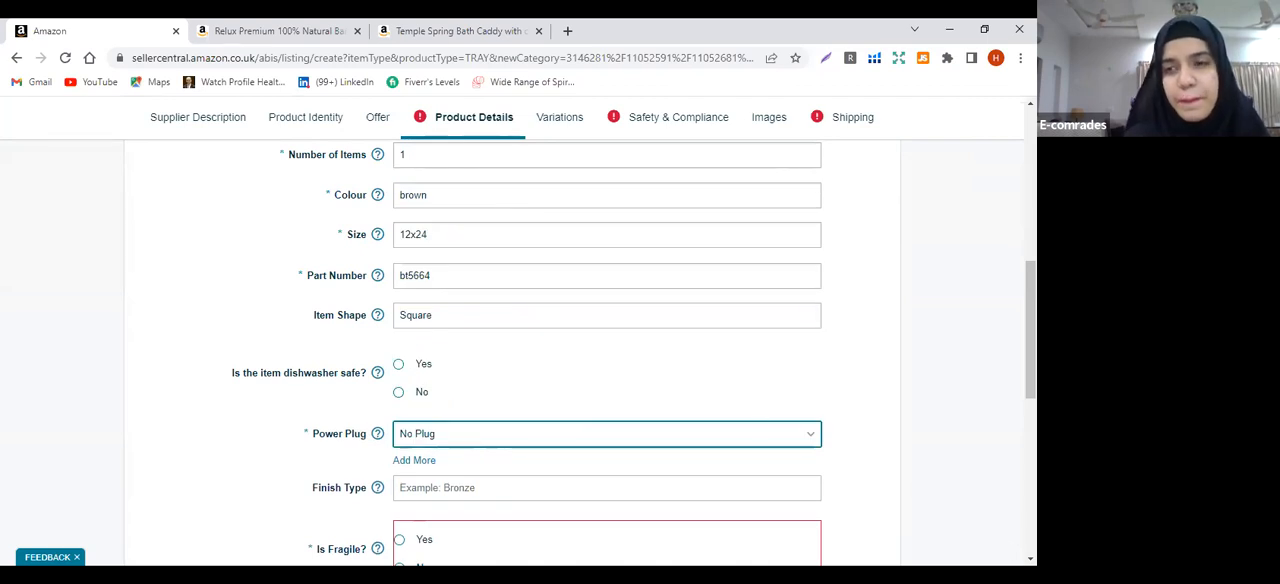
Leave the Finish Type empty, then answer No to Is Fragile and Yes to Is Oven Safe
scroll(716, 440, "down", 3)
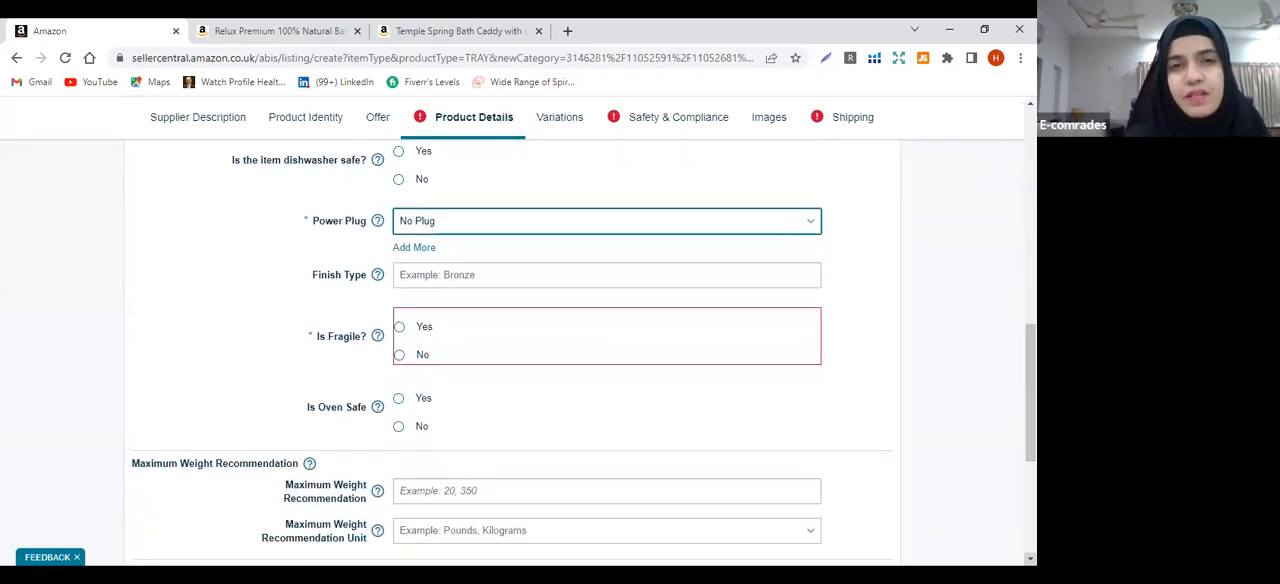
left_click(446, 276)
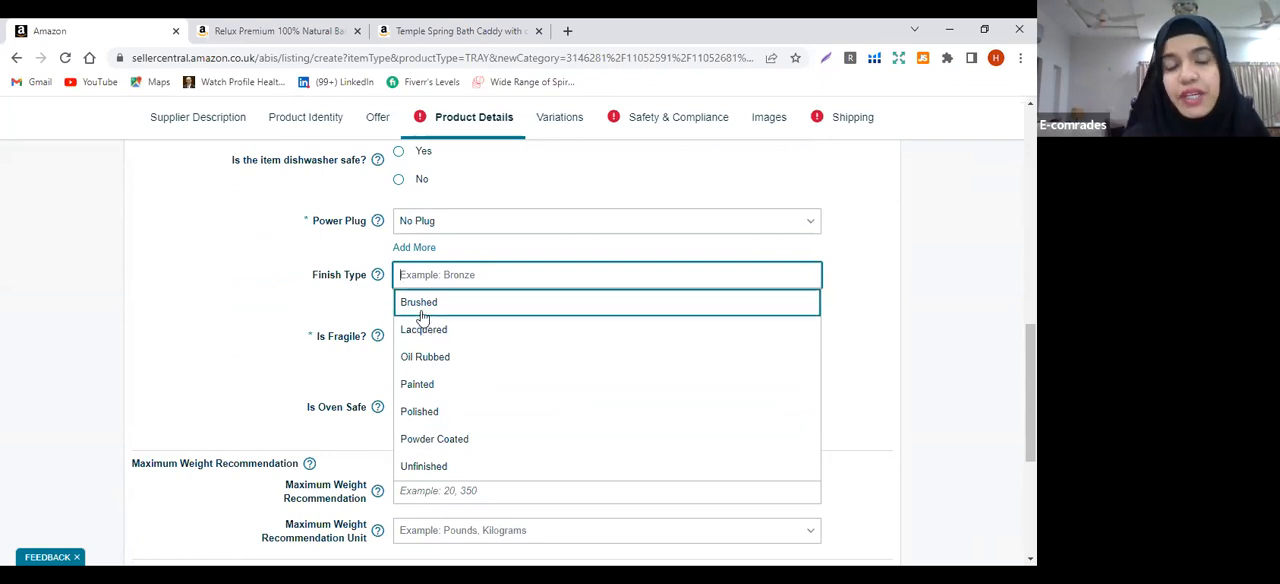
left_click(262, 316)
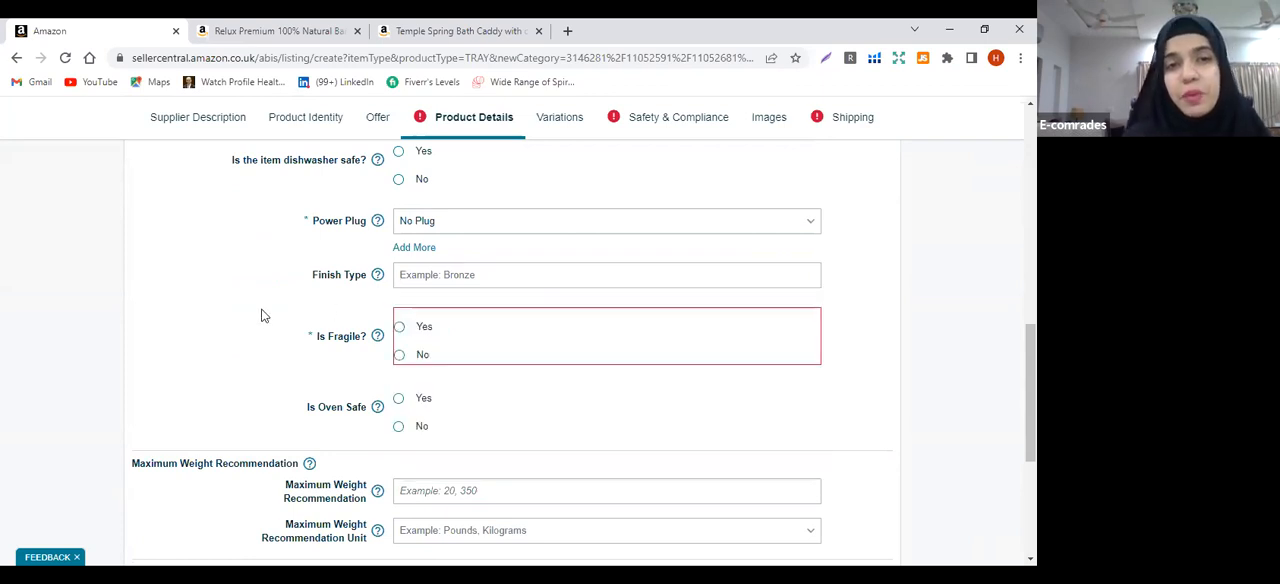
left_click(399, 356)
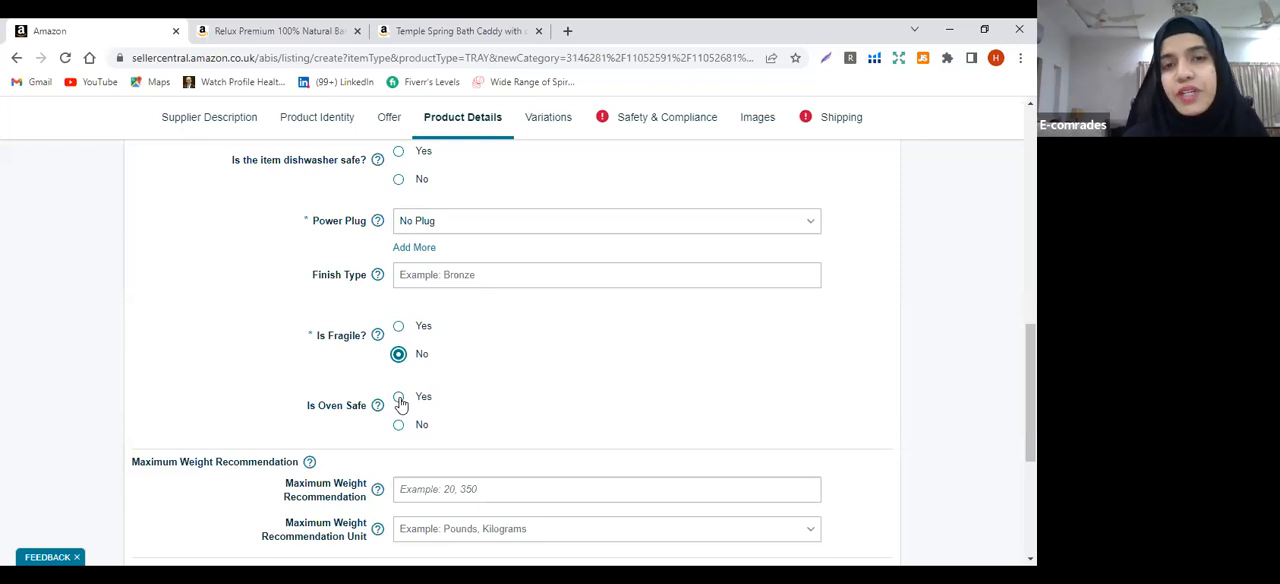
left_click(399, 398)
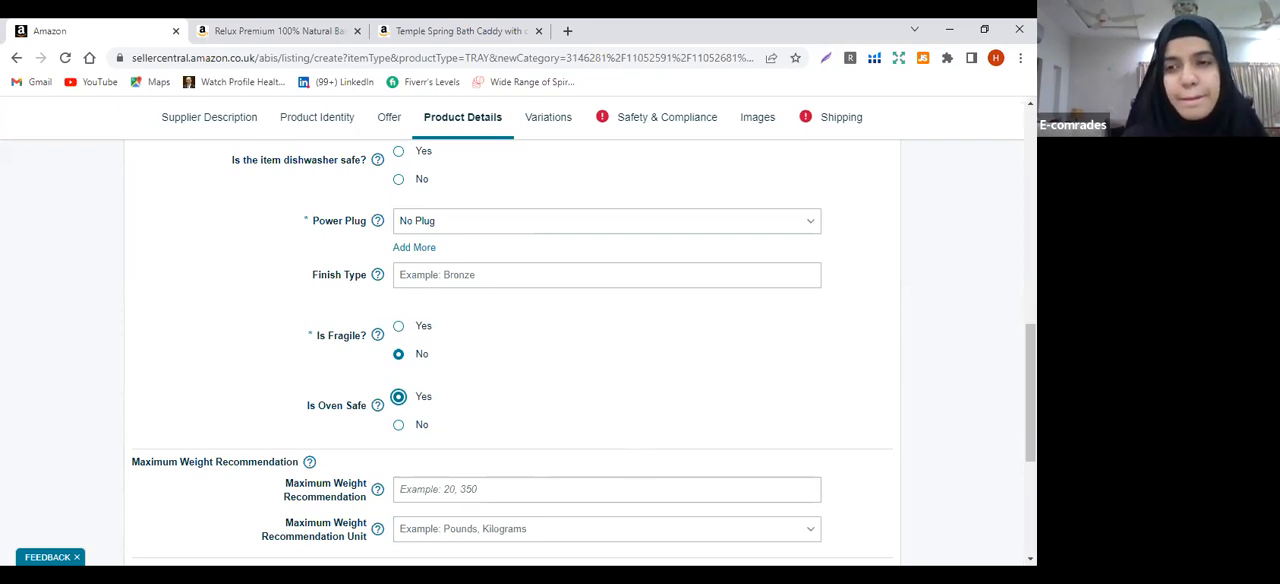
Set the Maximum Weight Recommendation to 2 with Kilograms as its unit
scroll(580, 340, "down", 2)
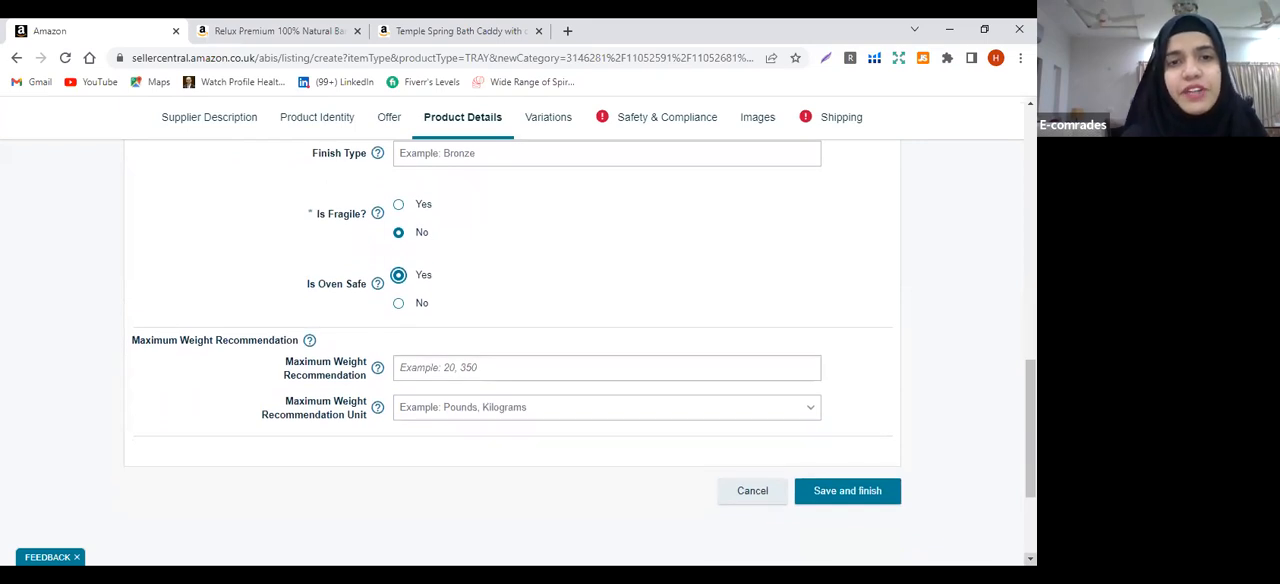
left_click(508, 373)
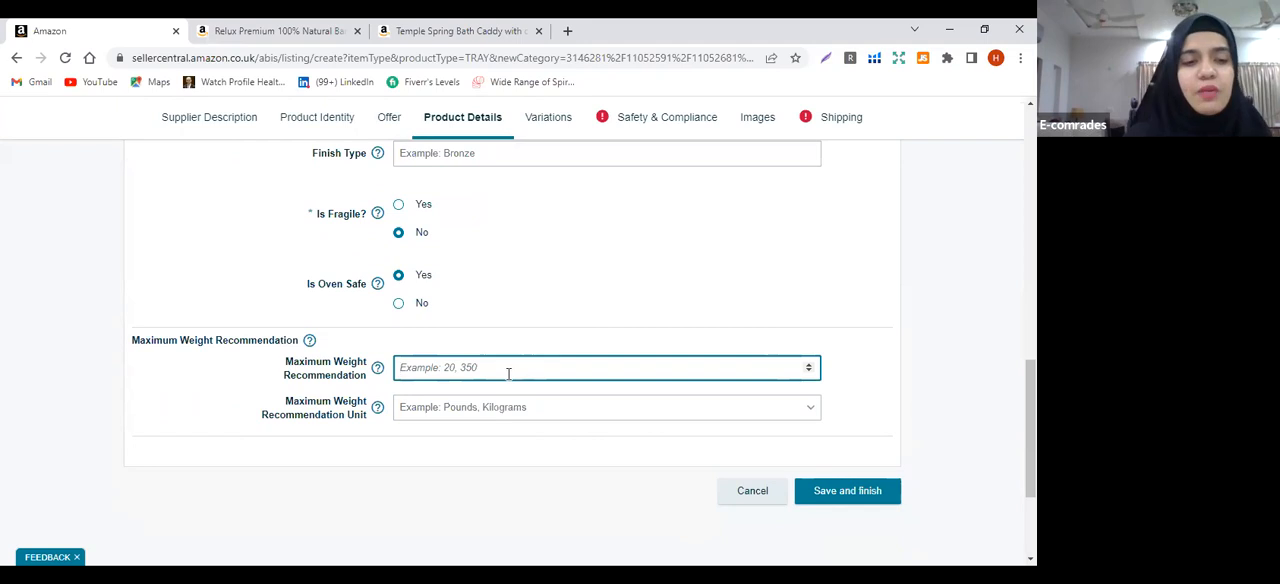
type("2")
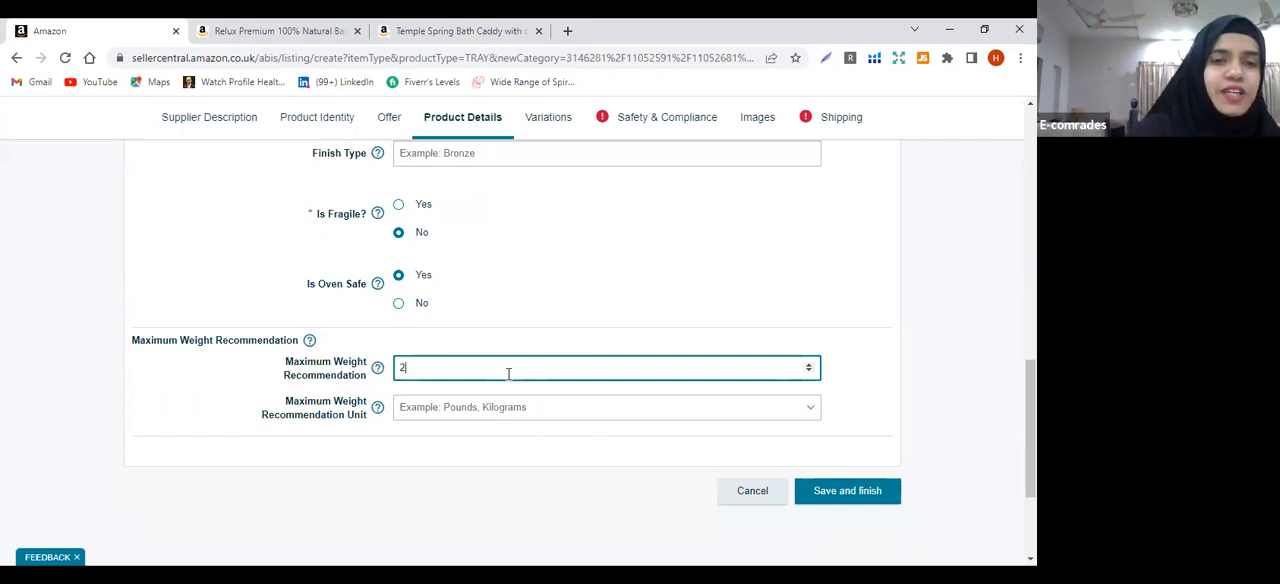
left_click(355, 458)
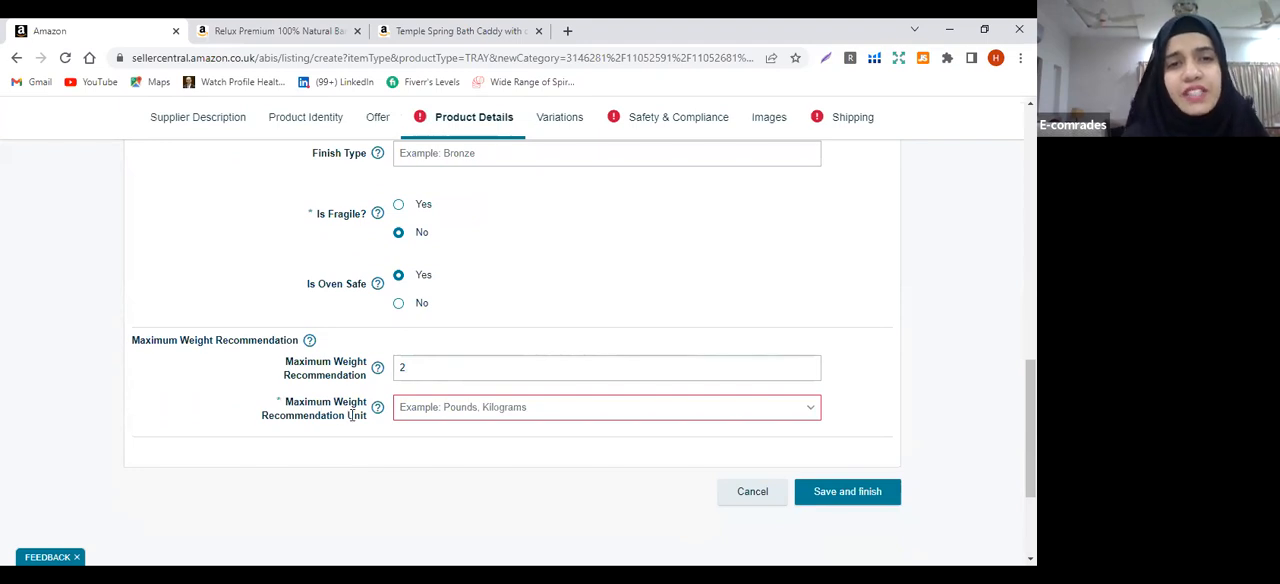
mouse_move(377, 407)
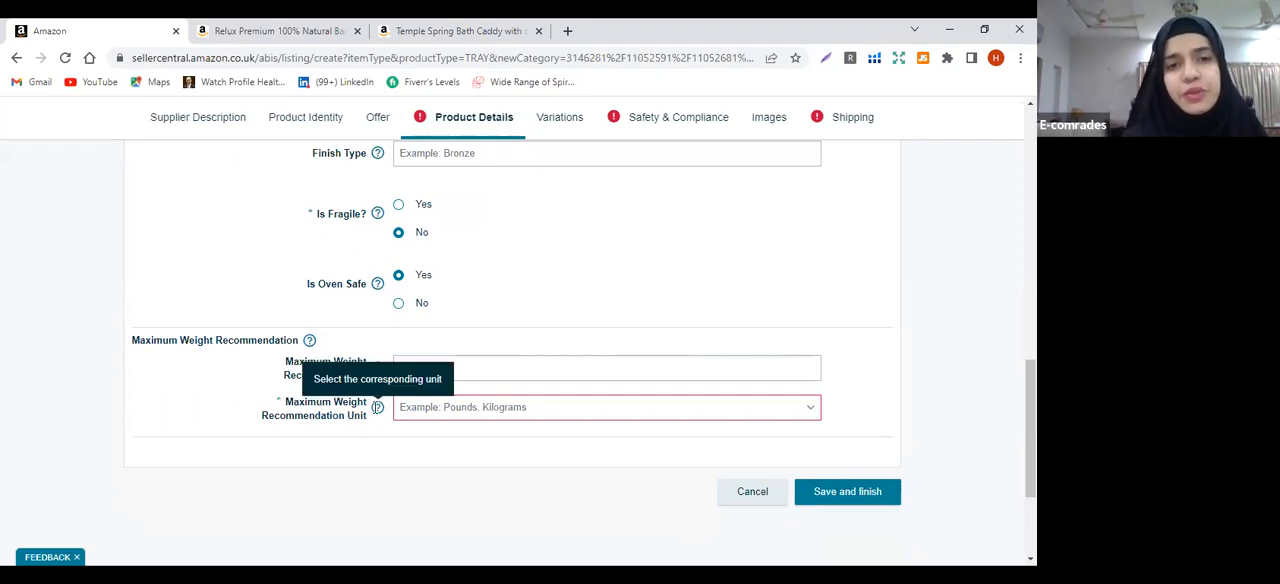
left_click(478, 419)
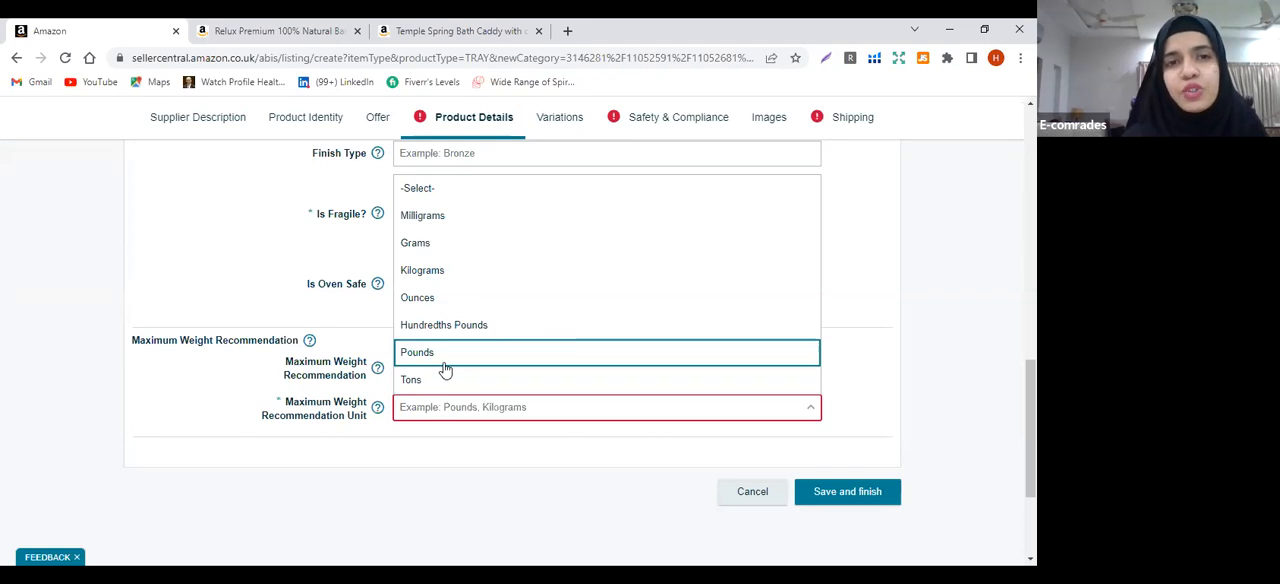
left_click(442, 271)
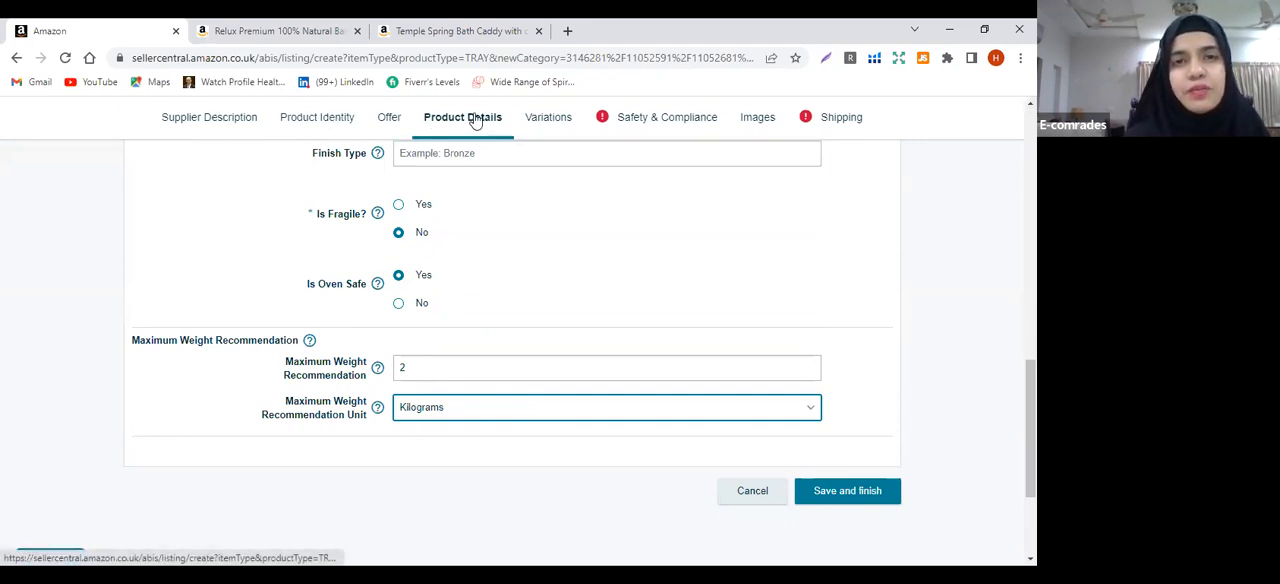
Skip the variation options and set the Country of Origin to United Kingdom in the Safety & Compliance details
left_click(548, 122)
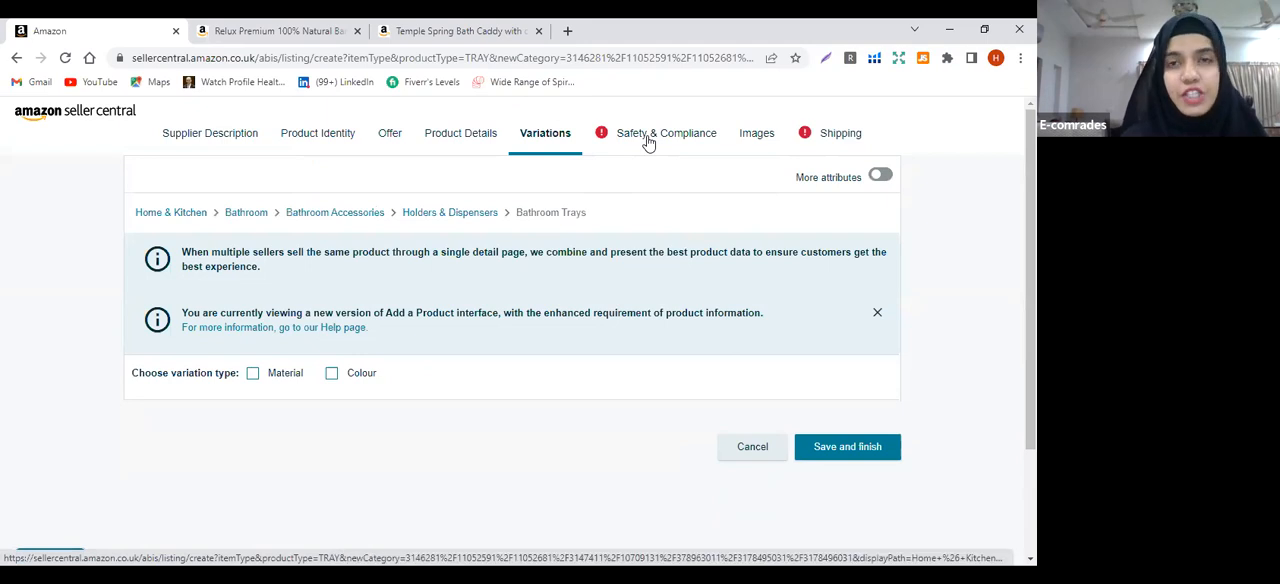
left_click(648, 140)
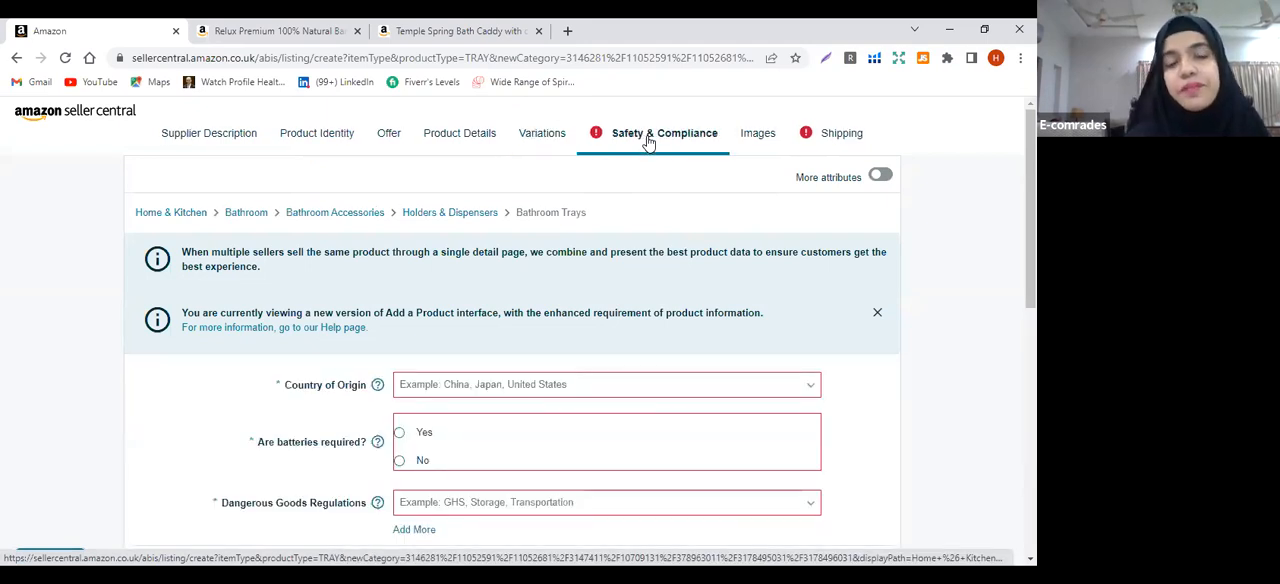
left_click(433, 386)
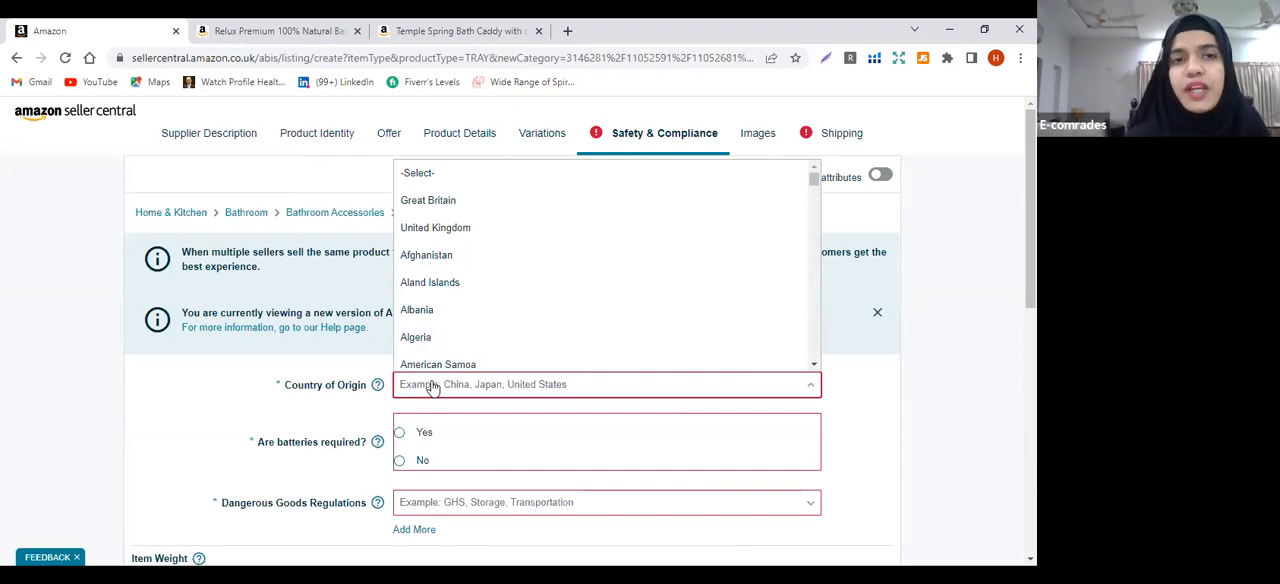
left_click(451, 229)
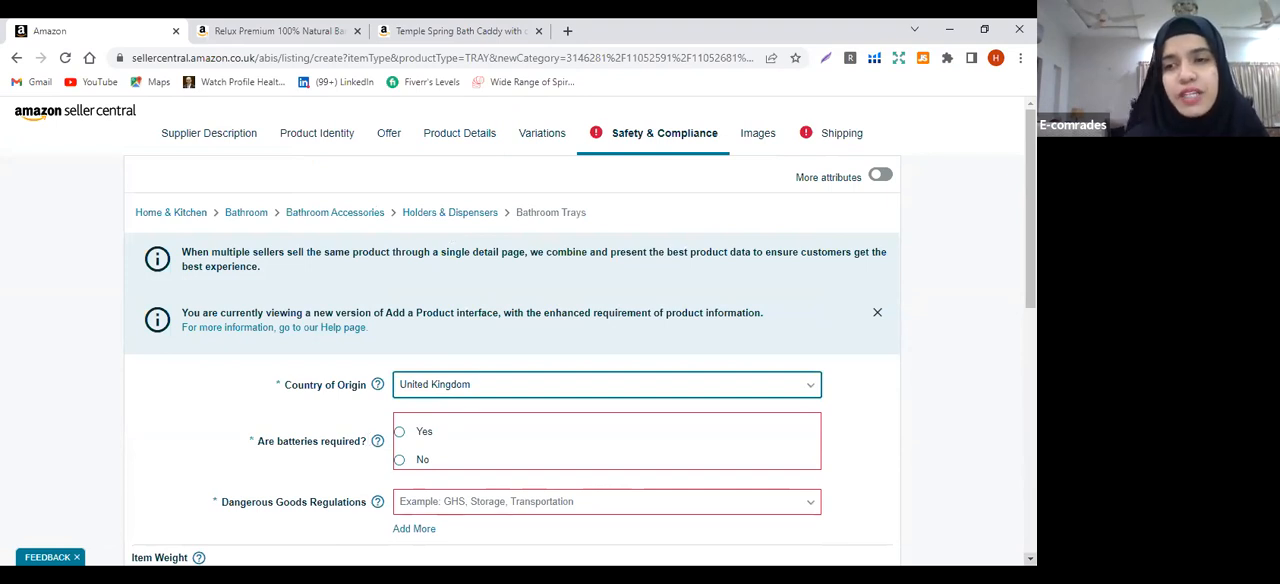
Answer No to Are batteries required and set Dangerous Goods Regulations to Not Applicable
scroll(350, 324, "down", 1)
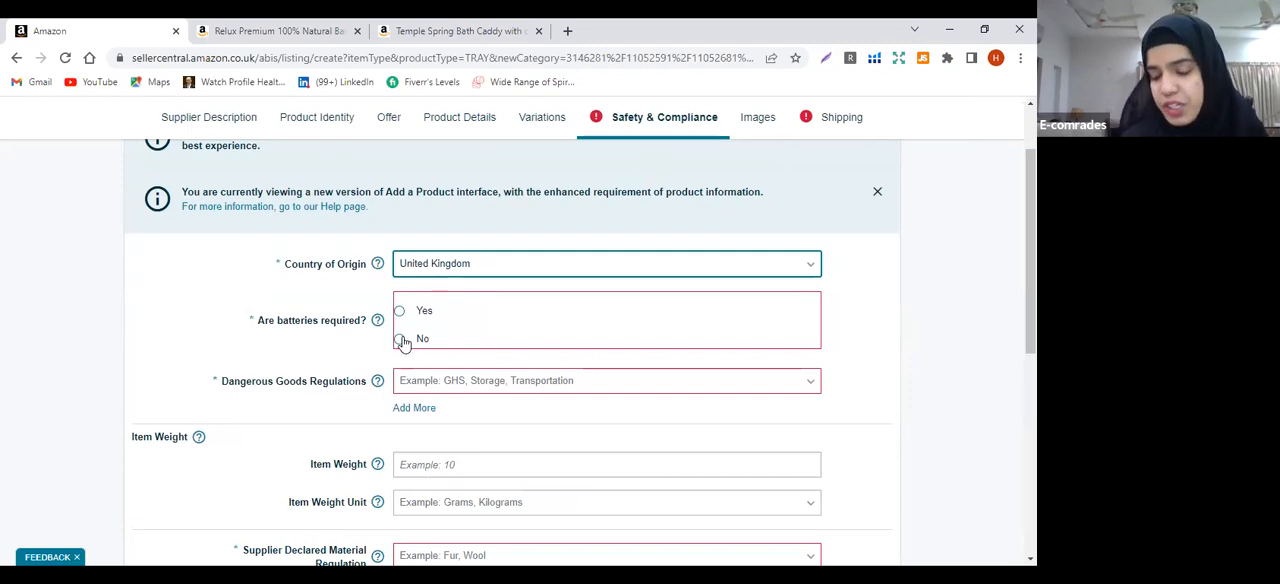
left_click(401, 340)
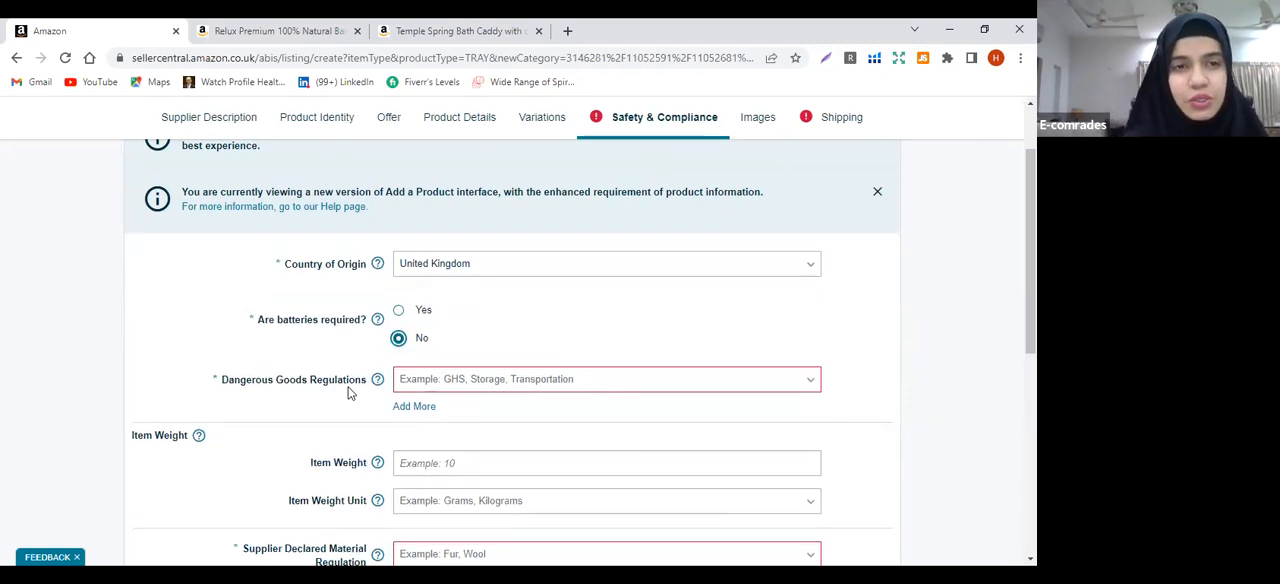
left_click(433, 387)
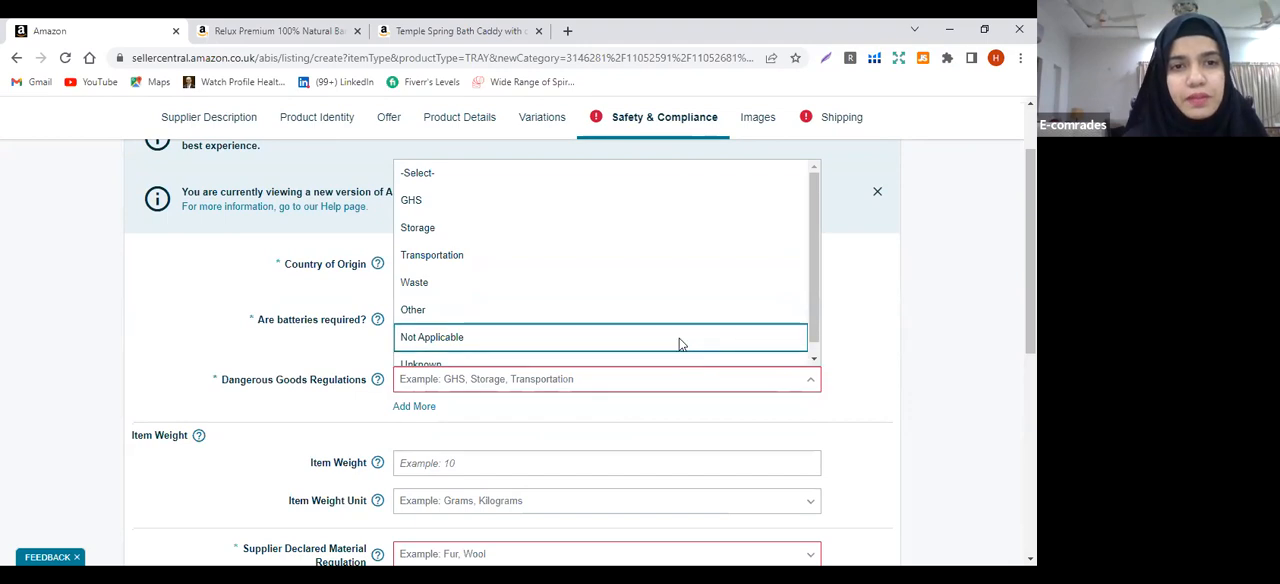
left_click(679, 340)
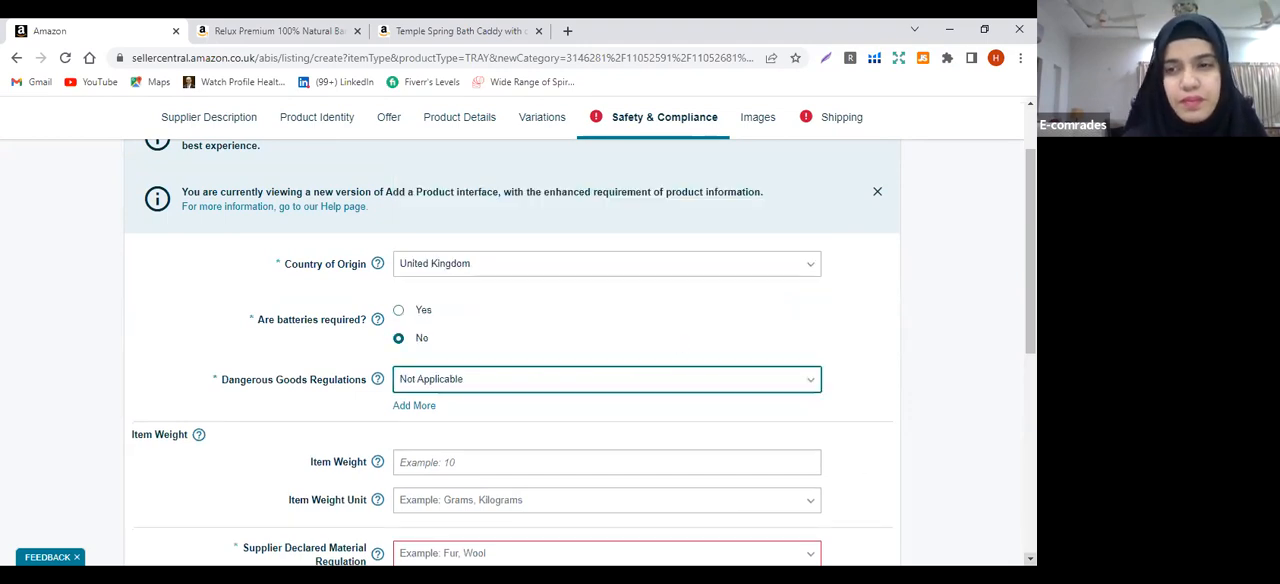
Set the Item Weight to 2 with Kilograms as its unit
scroll(581, 352, "down", 2)
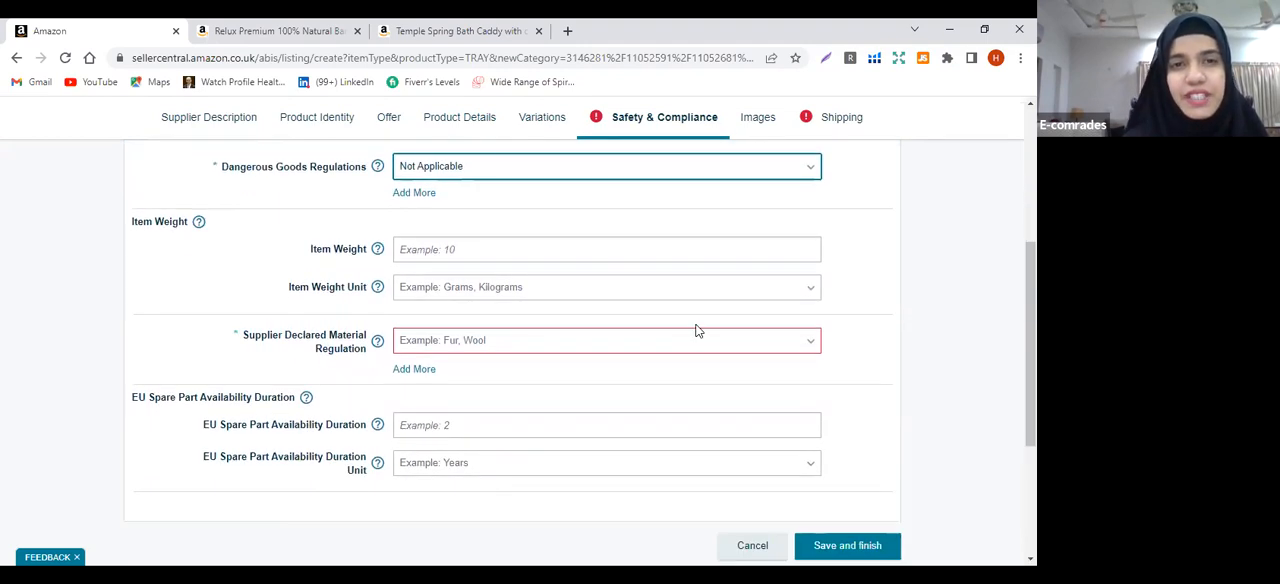
left_click(557, 249)
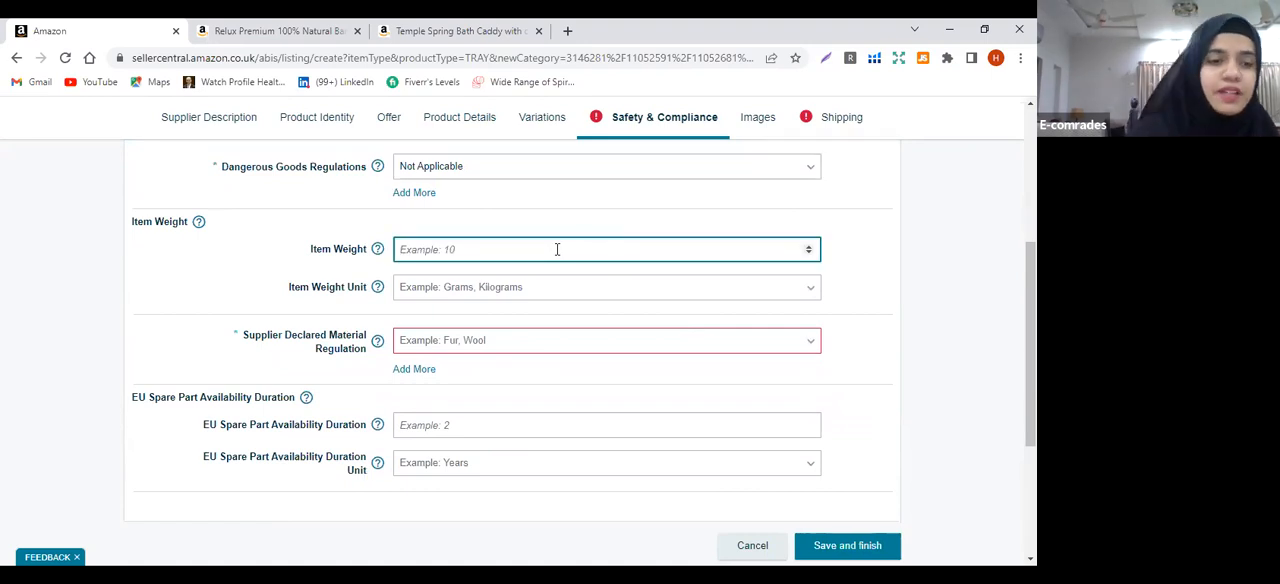
type("2")
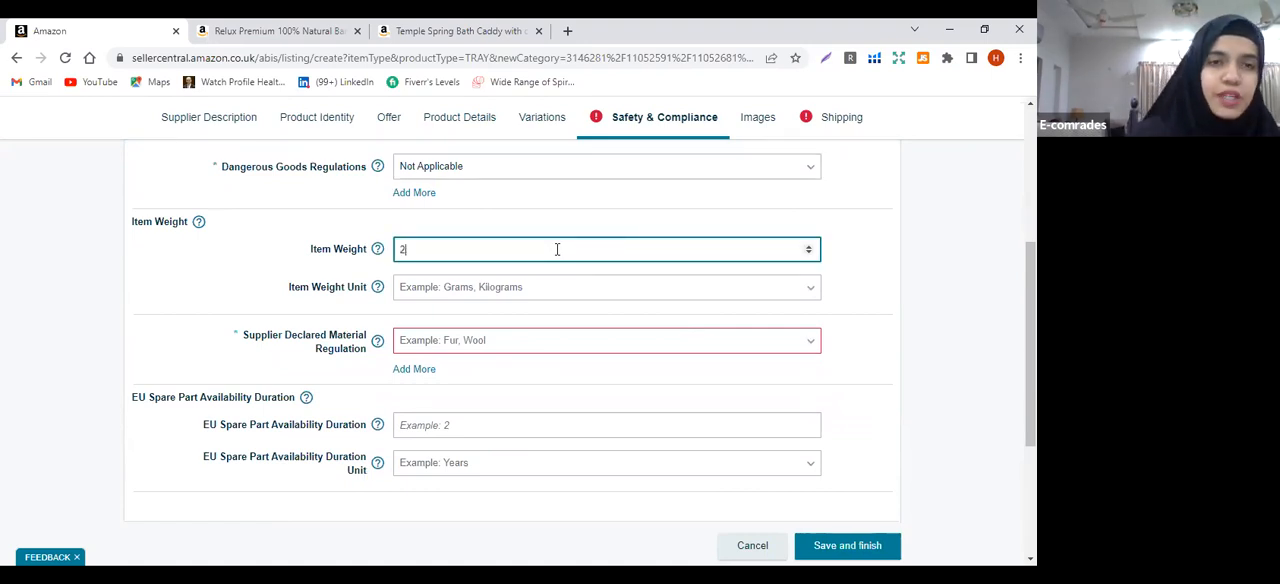
left_click(486, 289)
left_click(446, 396)
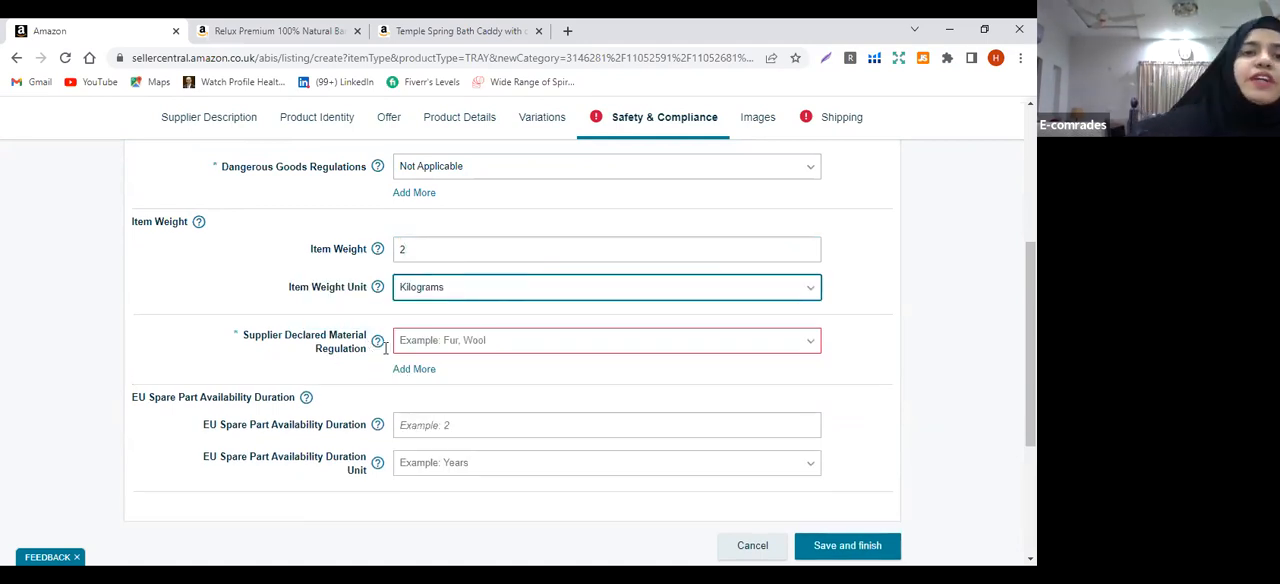
Check what Supplier Declared Material Regulation means and set it to Bamboo
mouse_move(378, 343)
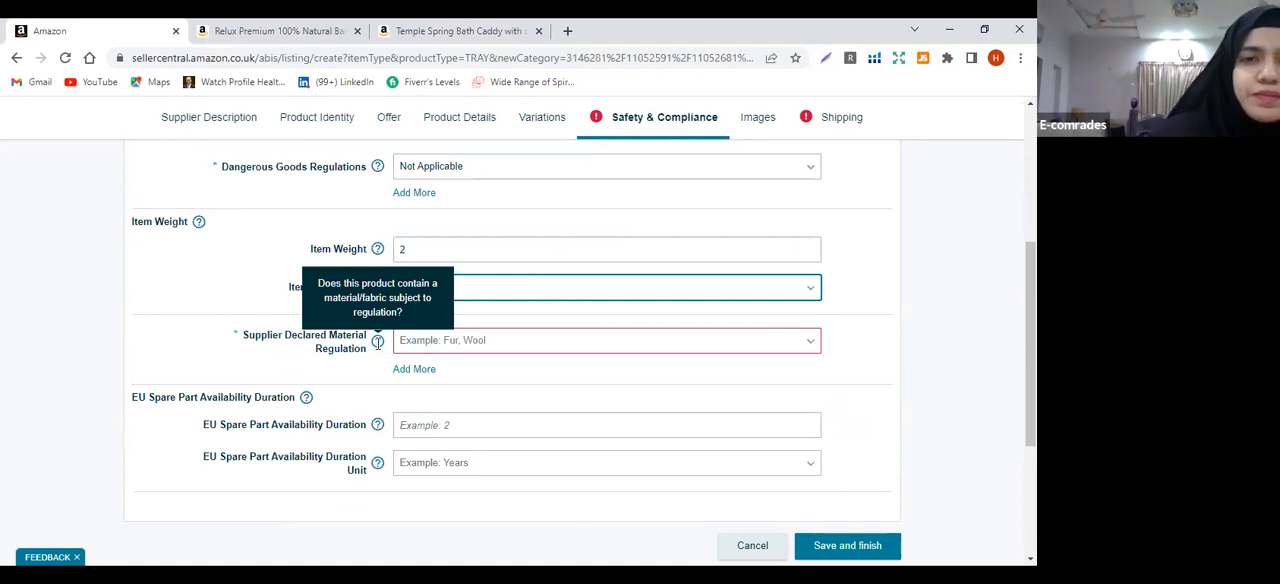
left_click(445, 350)
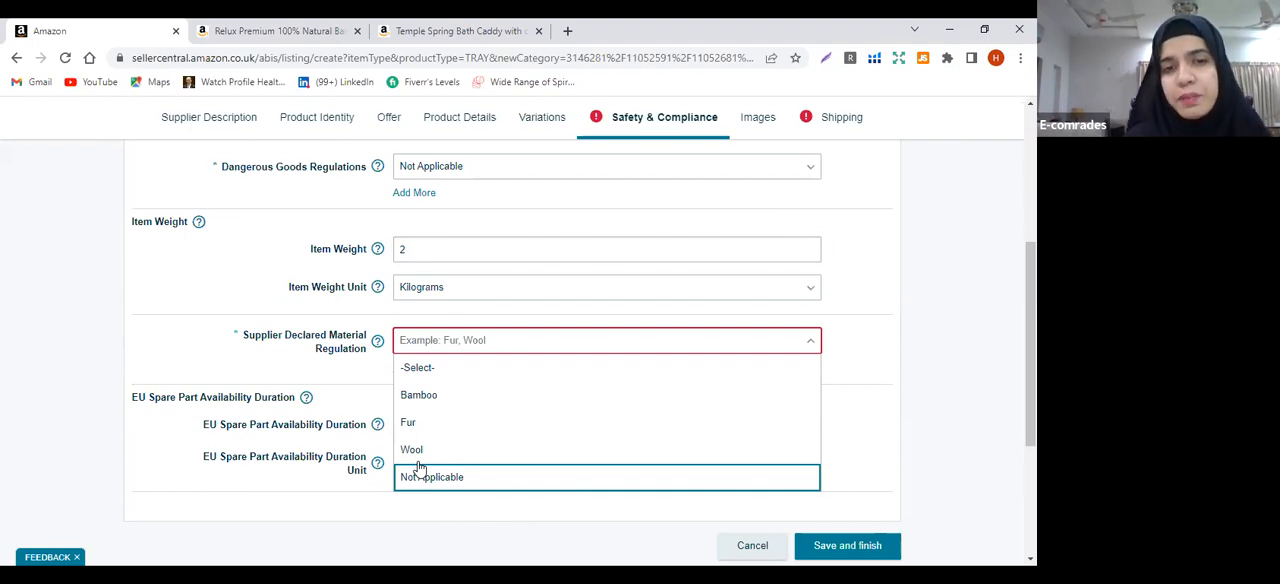
left_click(419, 396)
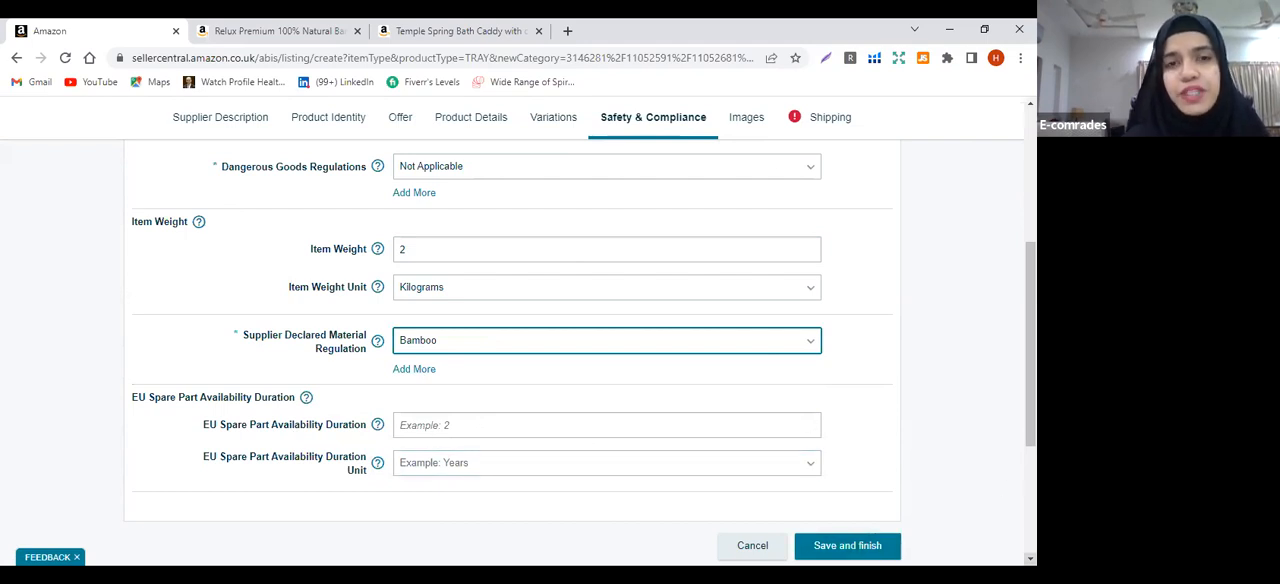
scroll(580, 350, "down", 1)
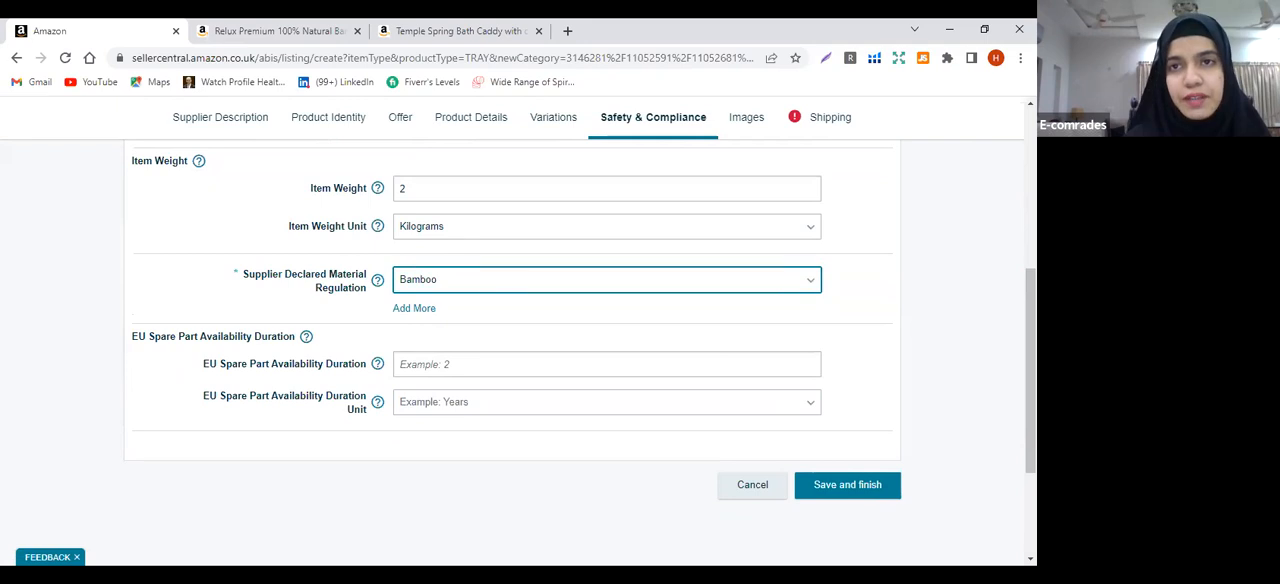
scroll(766, 157, "up", 5)
Upload image 1 from the bath tray dummy folder on the Desktop as the listing's MAIN product image
left_click(752, 133)
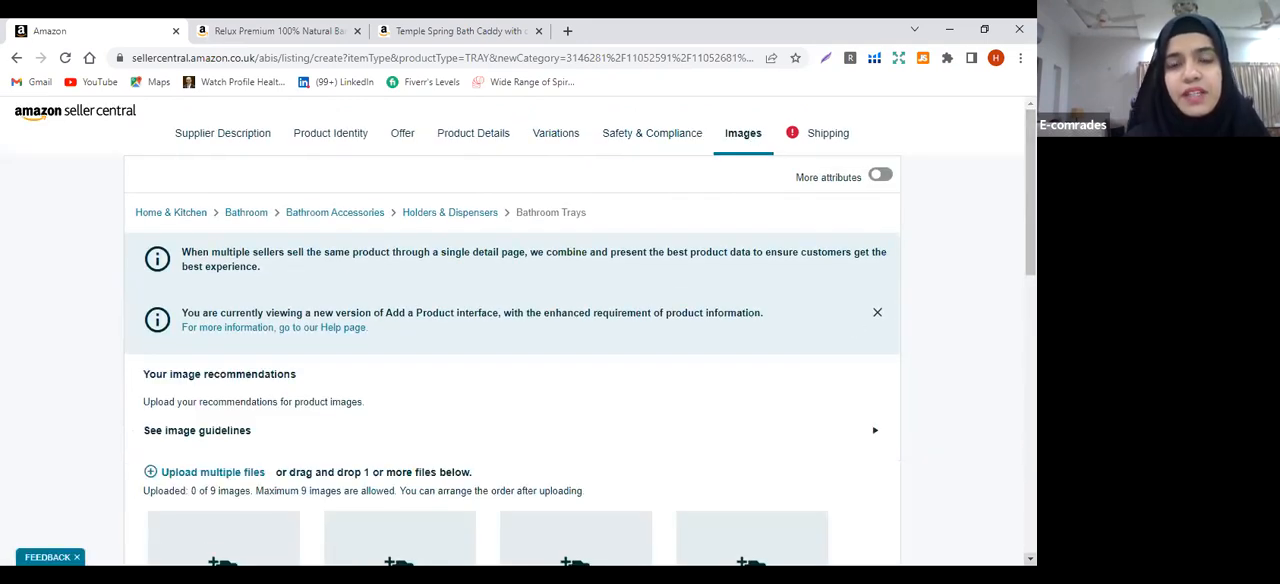
scroll(580, 350, "down", 3)
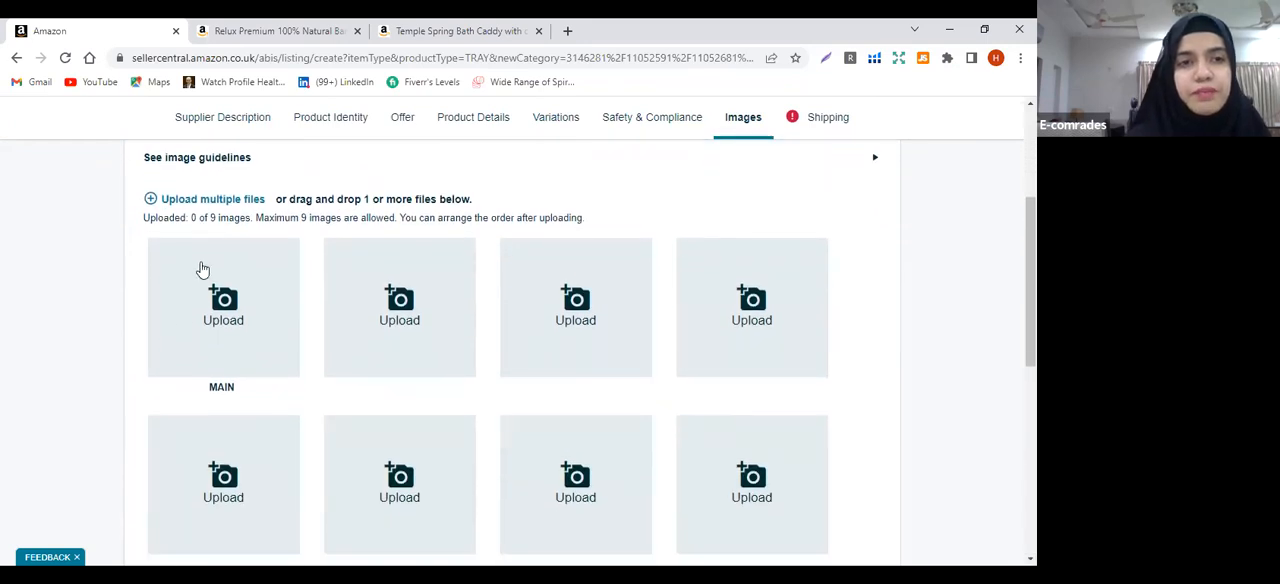
left_click(218, 353)
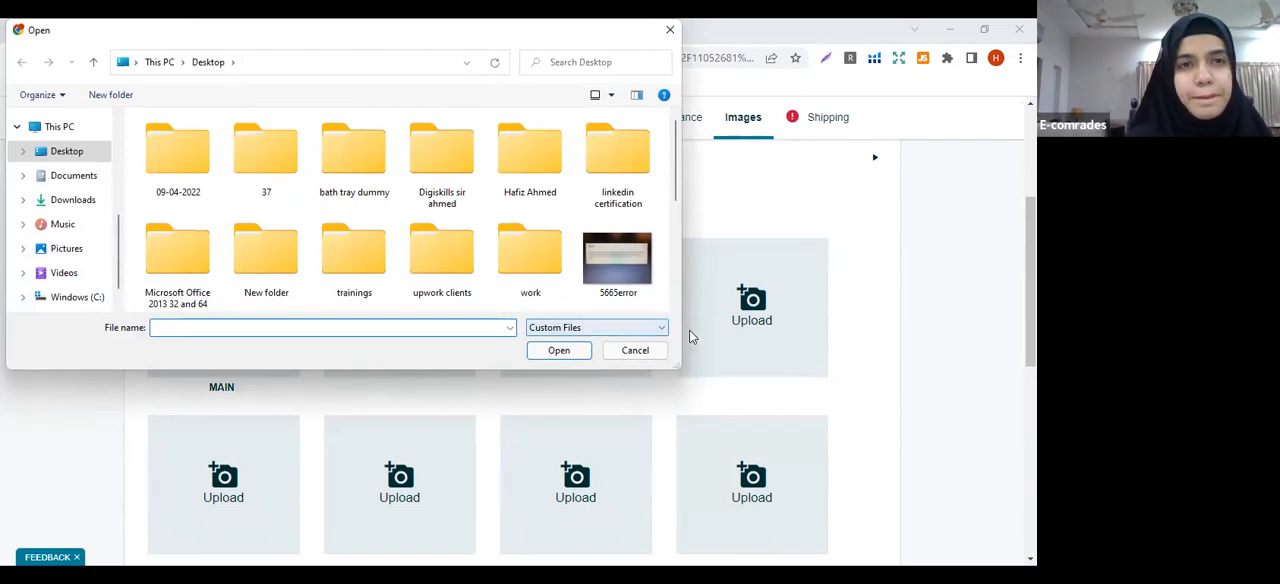
double_click(358, 147)
left_click(166, 158)
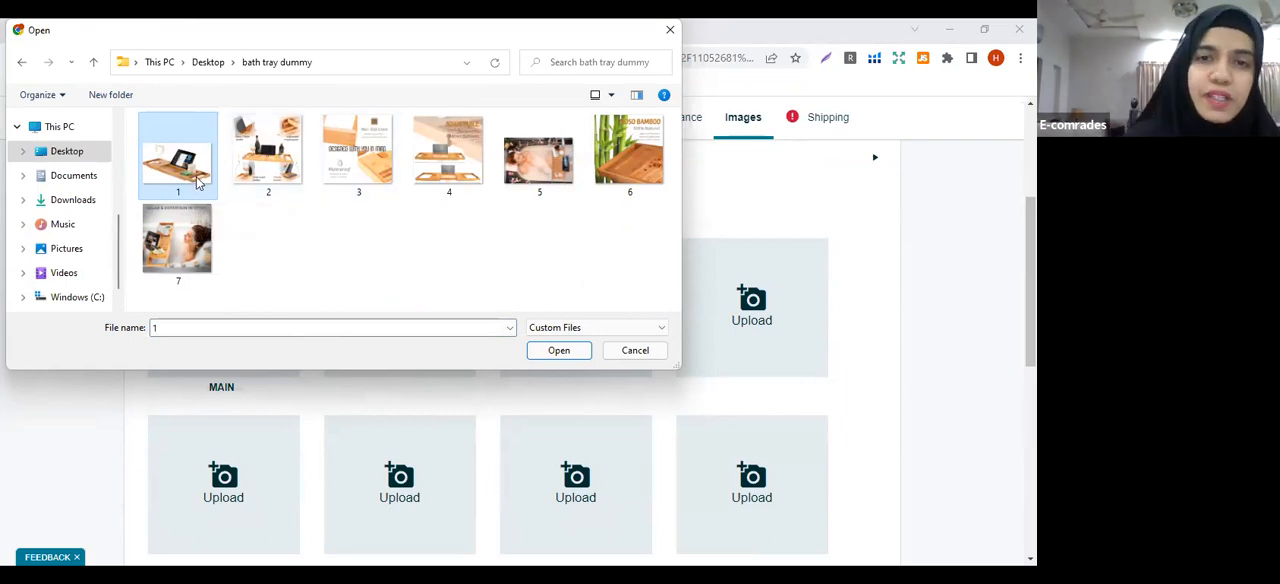
left_click(566, 350)
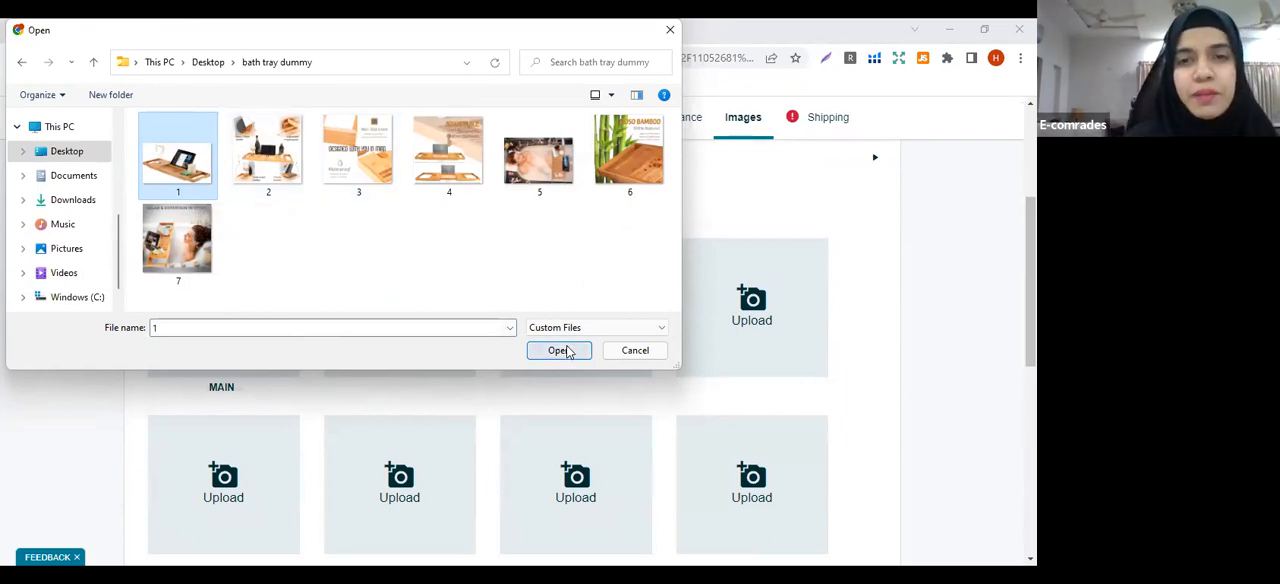
Upload images 2 and 3 from the bath tray dummy folder into the second and third image slots
left_click(412, 308)
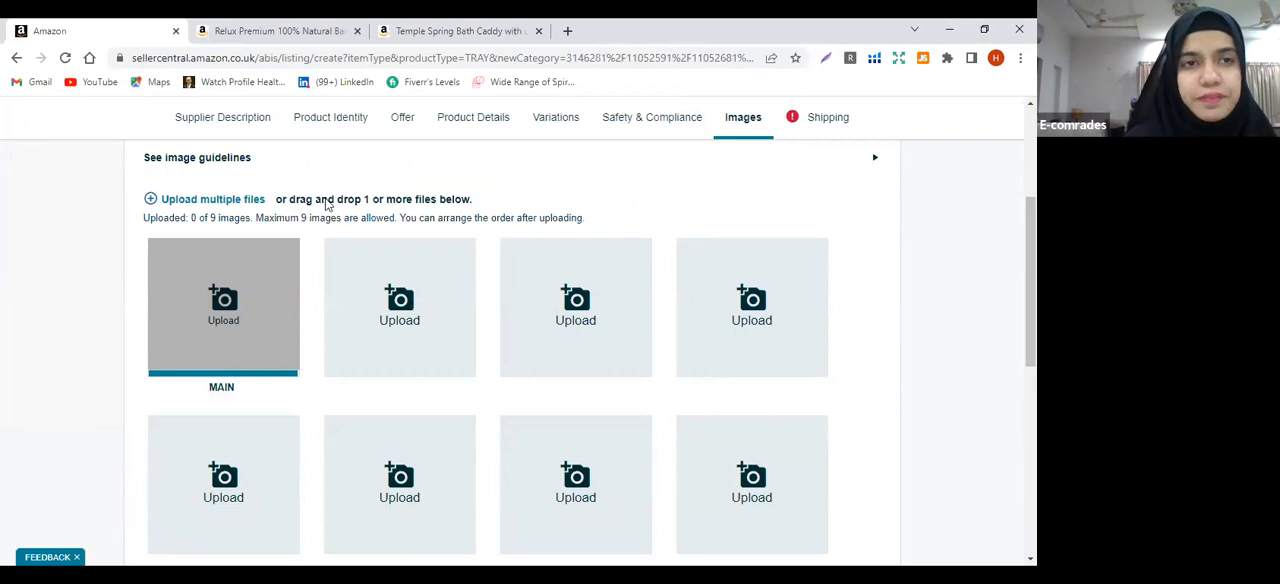
left_click(262, 152)
left_click(537, 357)
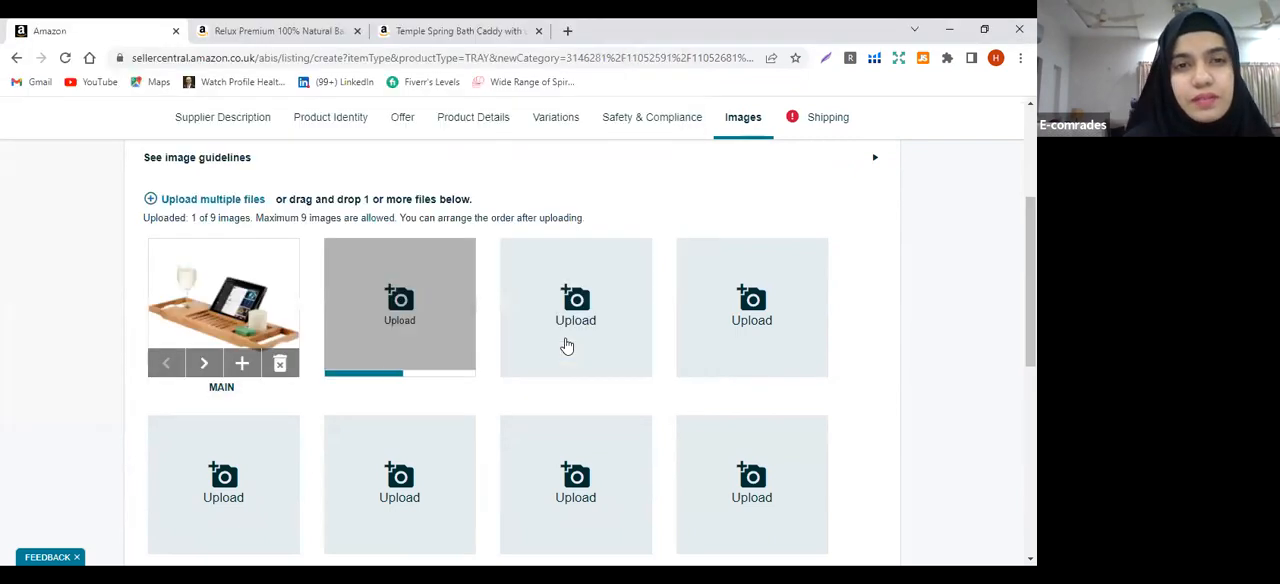
left_click(565, 344)
left_click(358, 152)
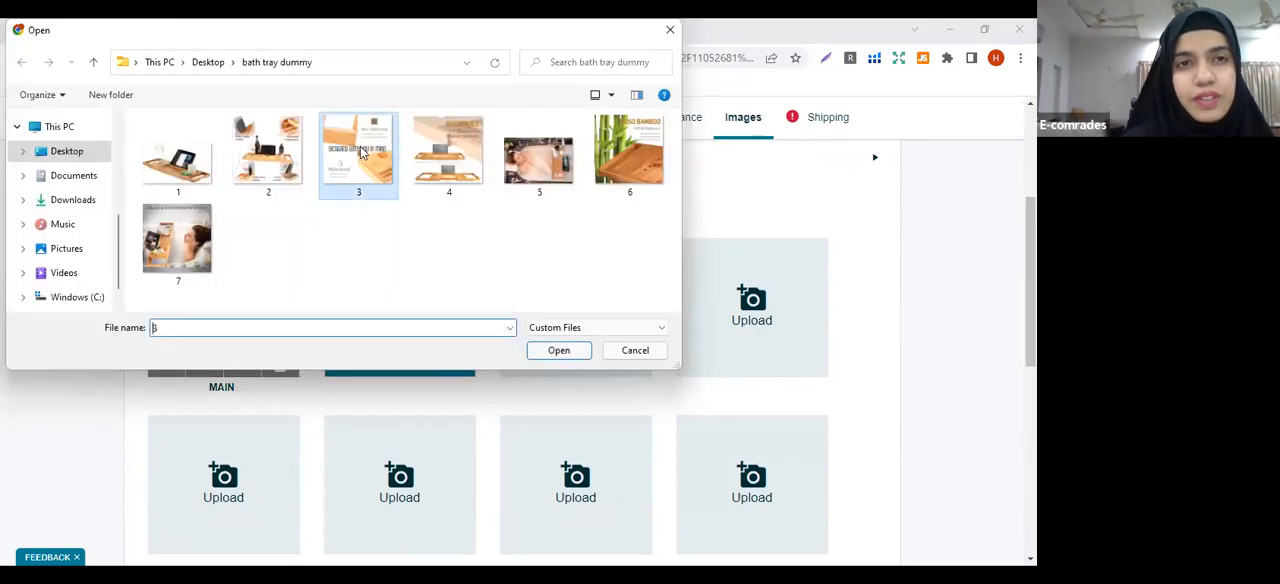
left_click(552, 355)
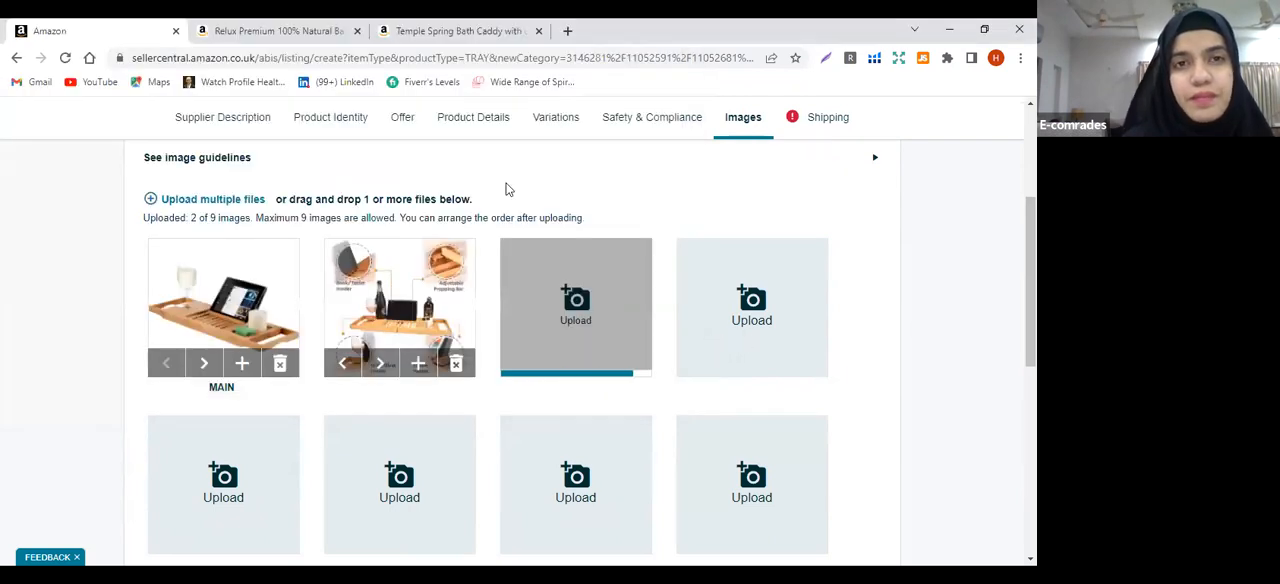
Upload images 4 and 5 from the bath tray dummy folder into the fourth and fifth image slots
left_click(445, 157)
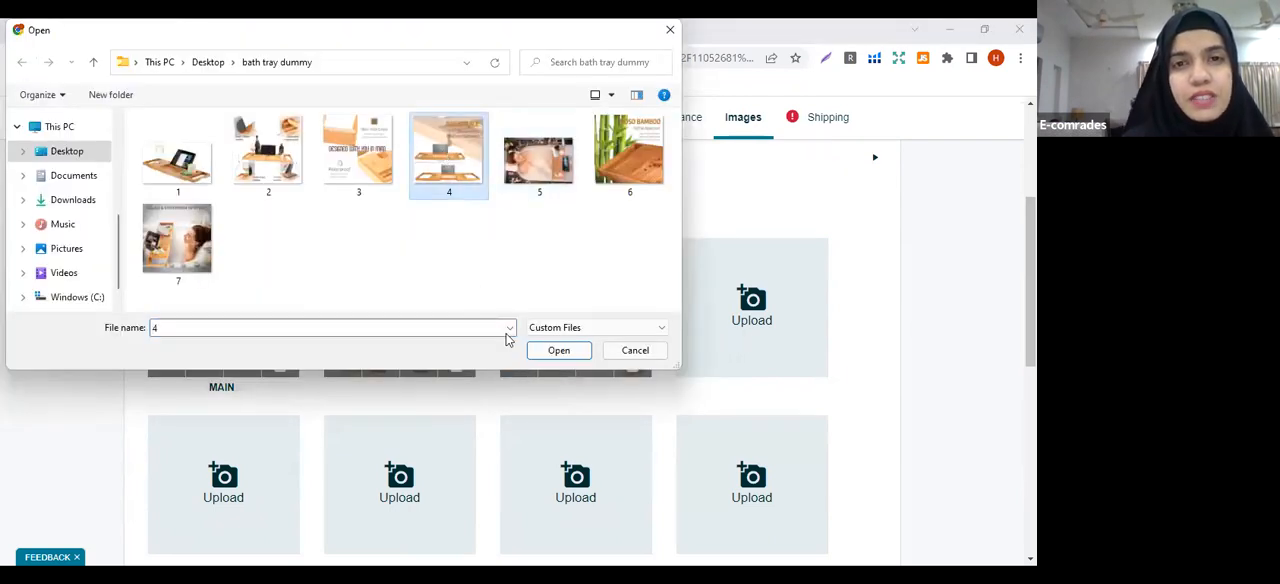
left_click(543, 352)
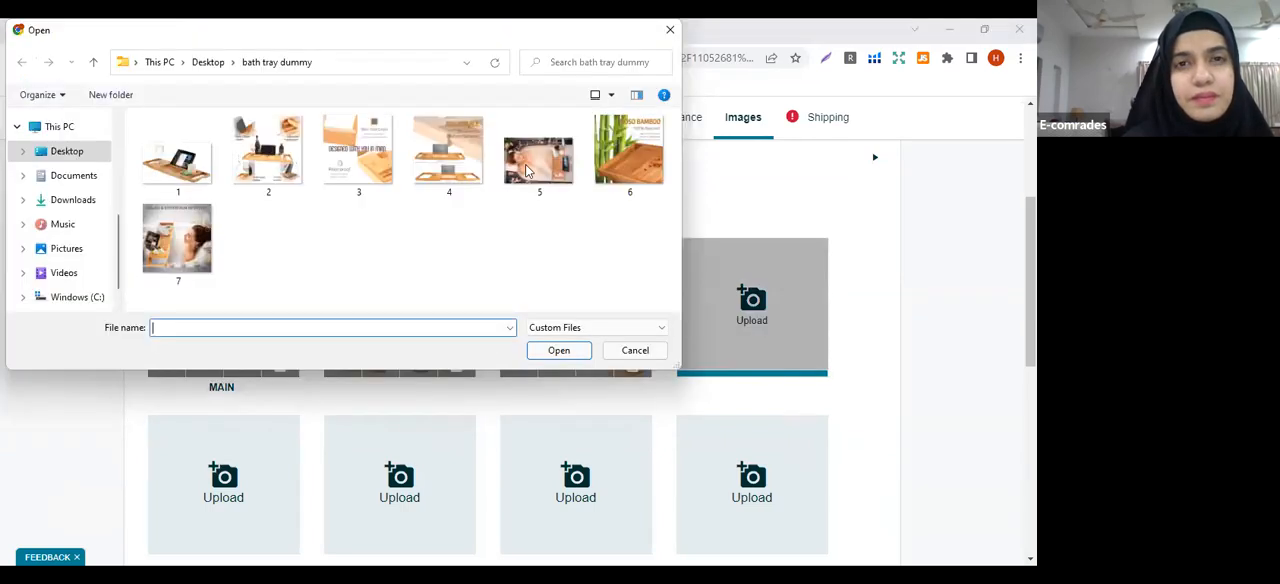
left_click(525, 164)
left_click(555, 351)
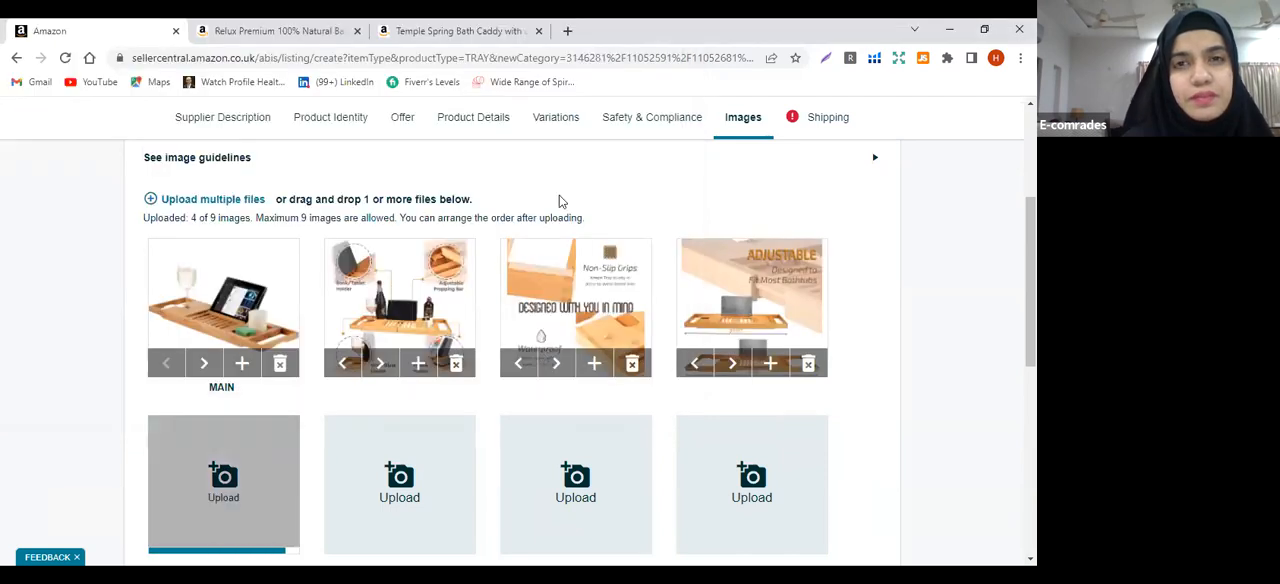
Upload images 6 and 7 from the bath tray dummy folder into the sixth and seventh image slots
left_click(639, 152)
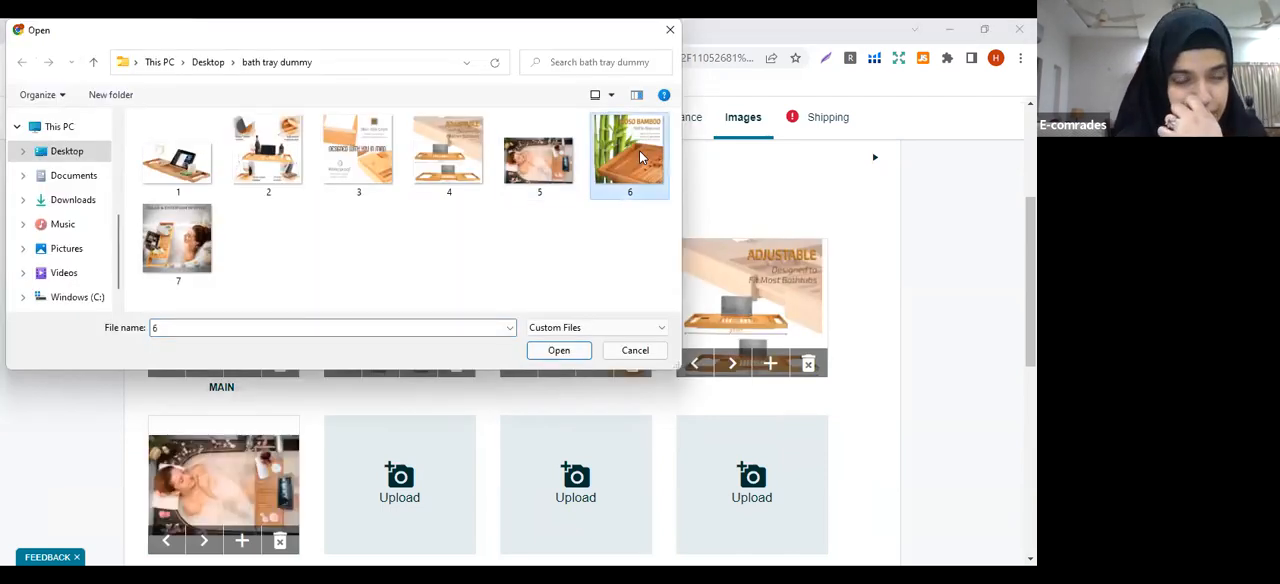
left_click(558, 352)
left_click(565, 472)
left_click(188, 252)
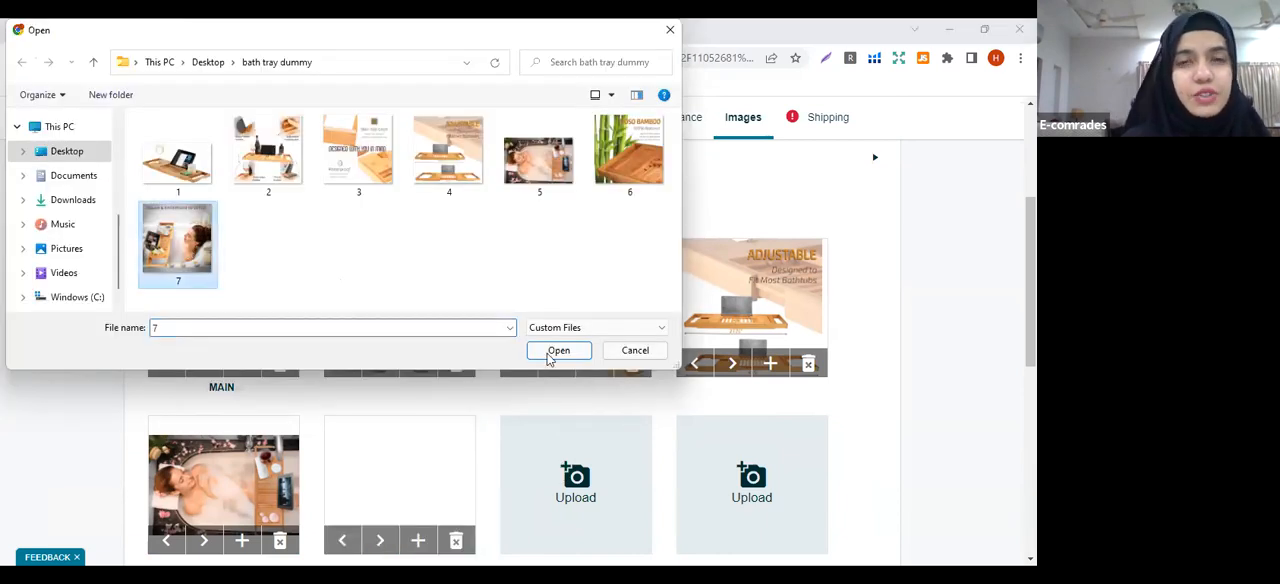
left_click(556, 352)
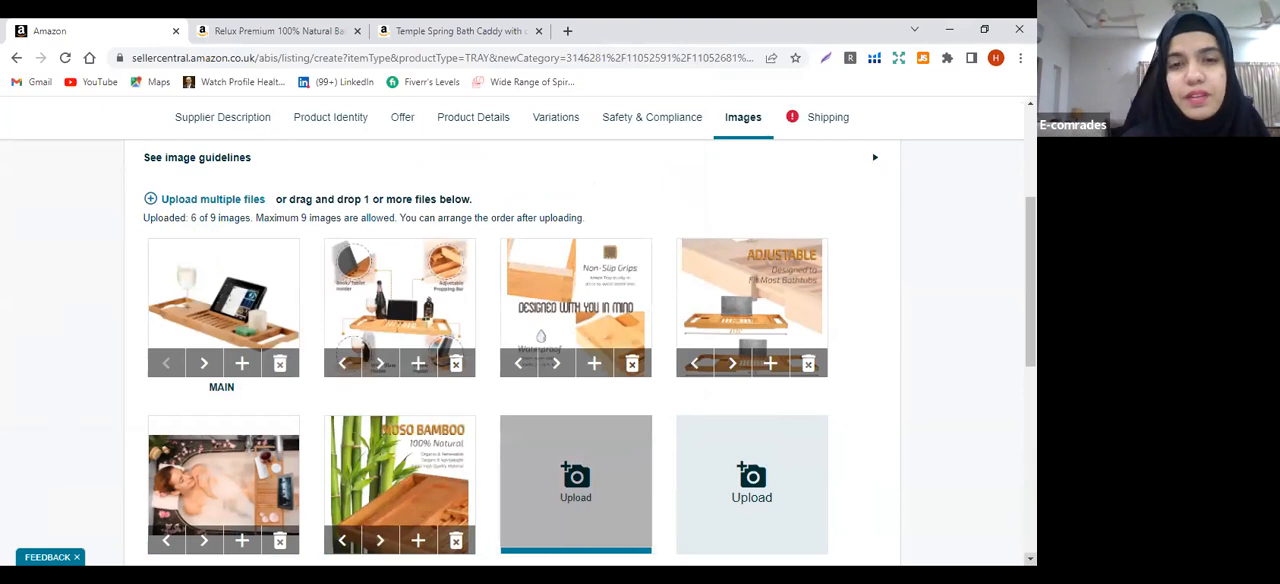
In the listing's Shipping section, set the item length to 12 centimetres
scroll(962, 163, "down", 5)
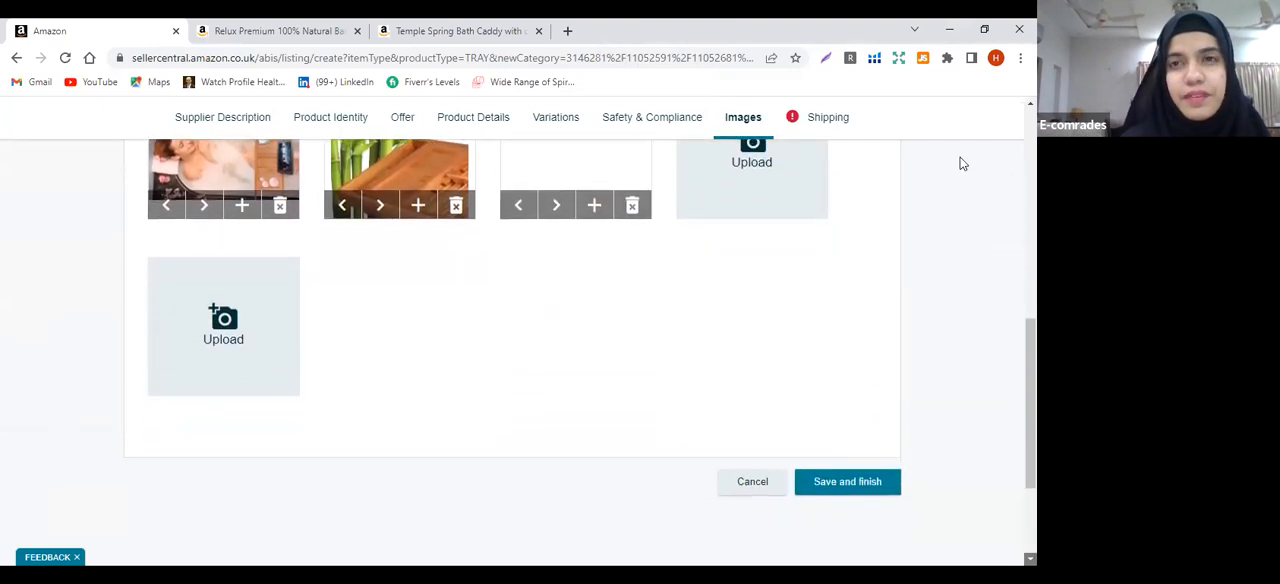
left_click(828, 120)
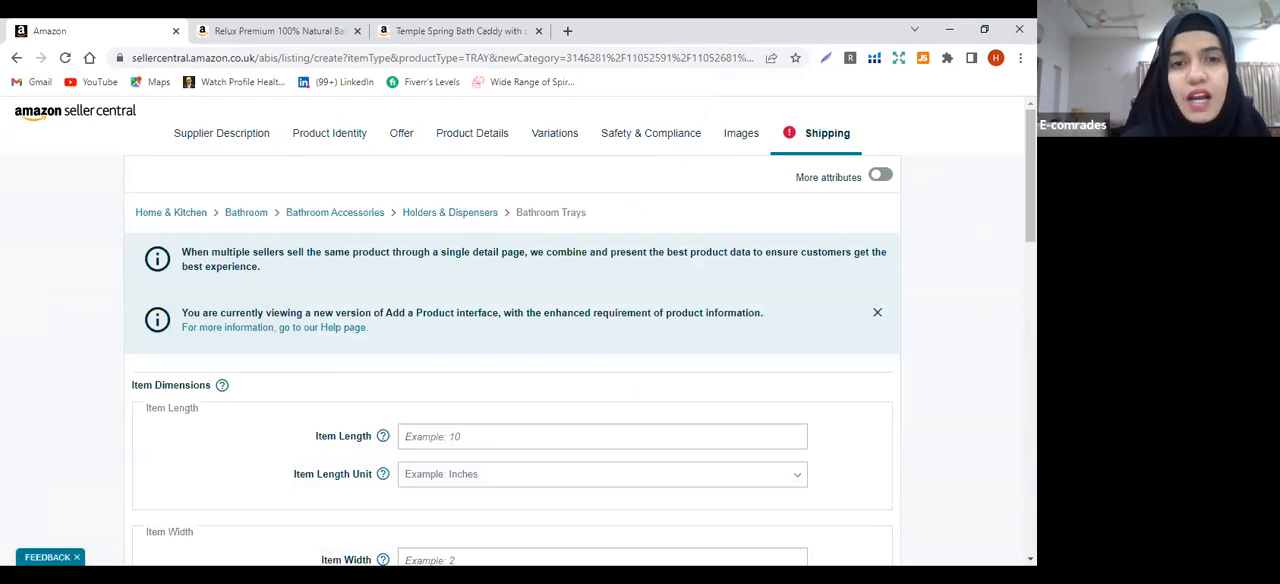
scroll(669, 366, "down", 3)
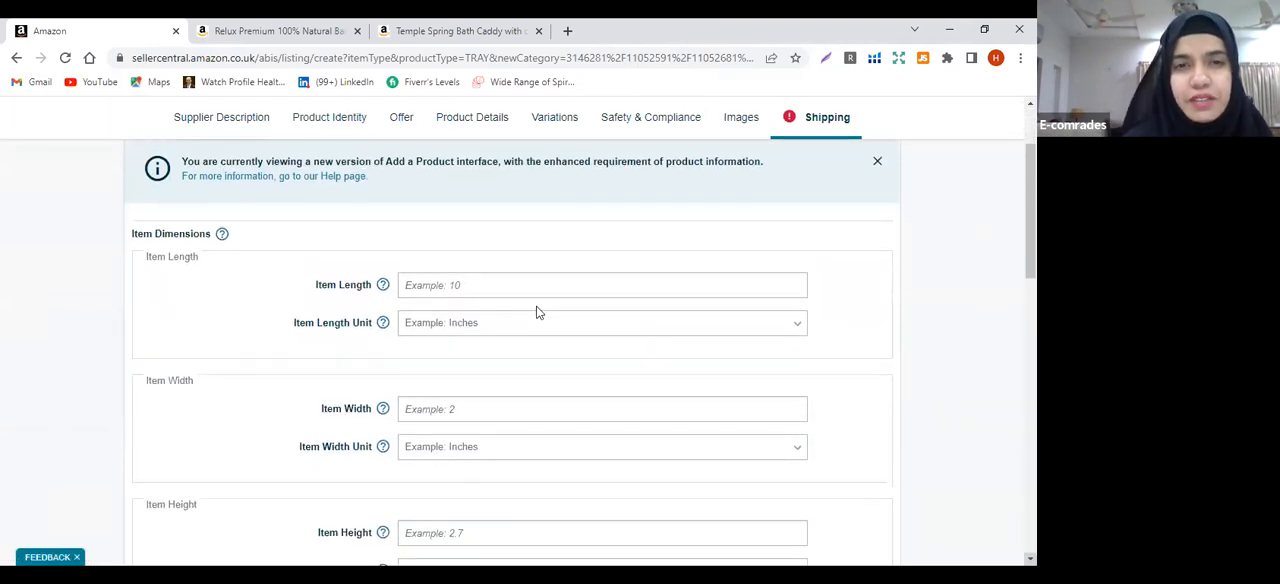
left_click(487, 286)
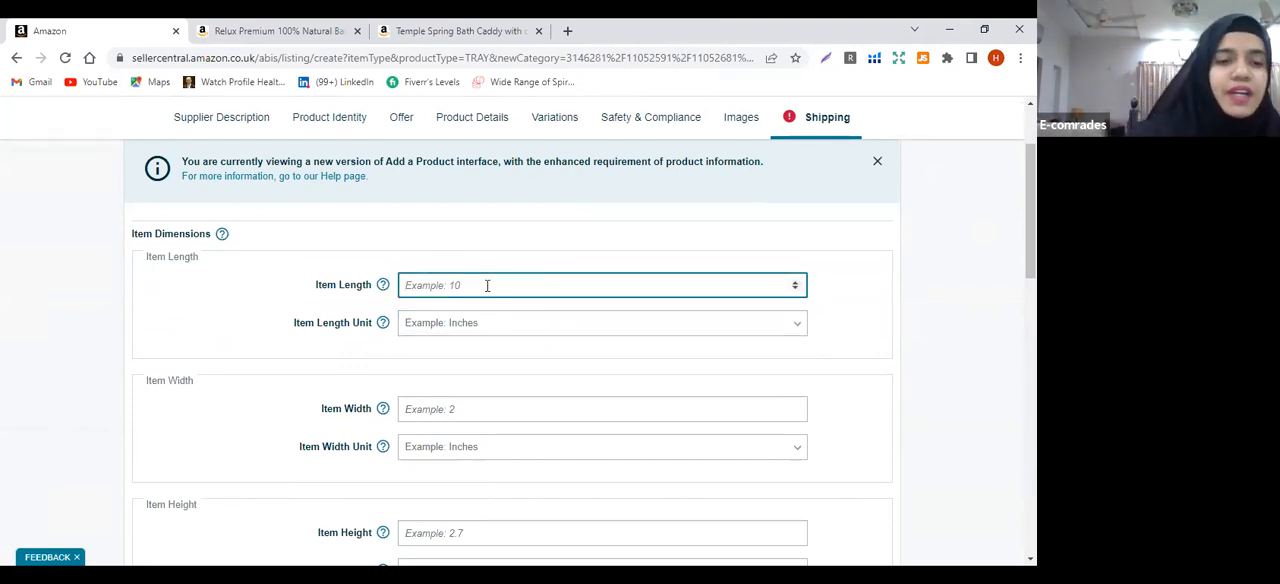
type("1")
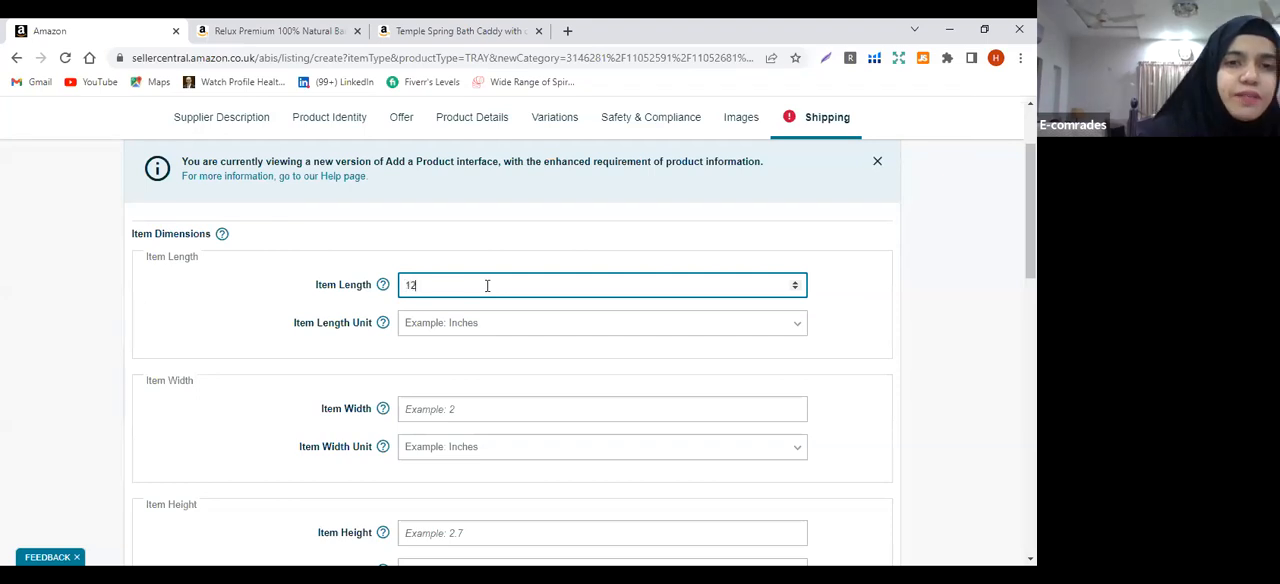
type("2")
left_click(452, 323)
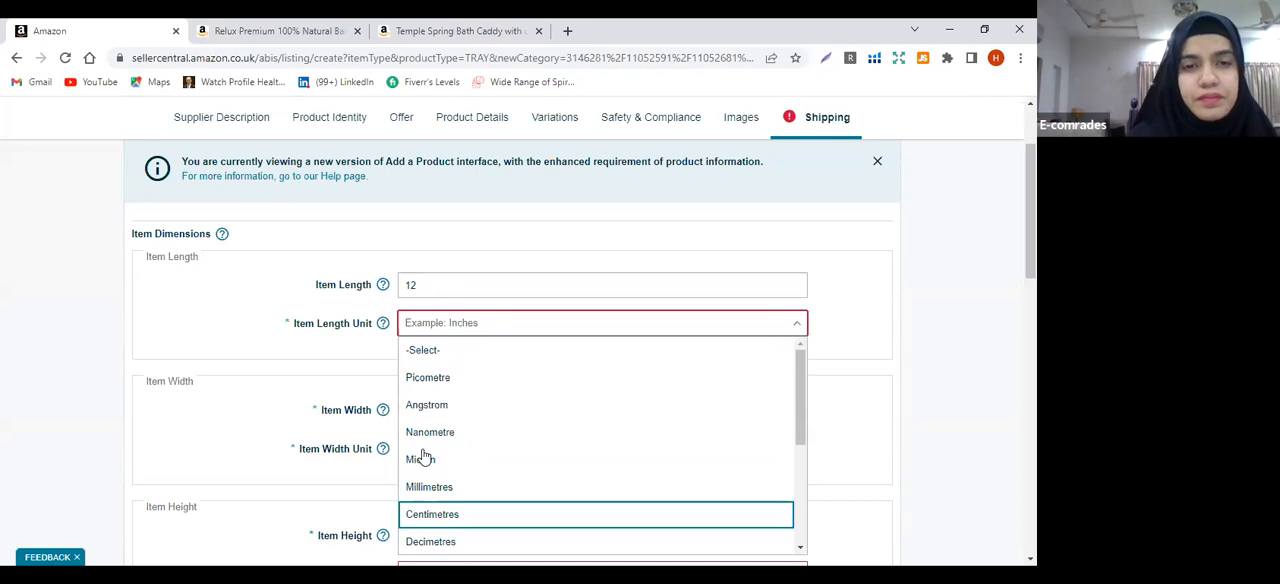
key("Return")
Set the item width to 10 centimetres in the item dimensions
left_click(443, 409)
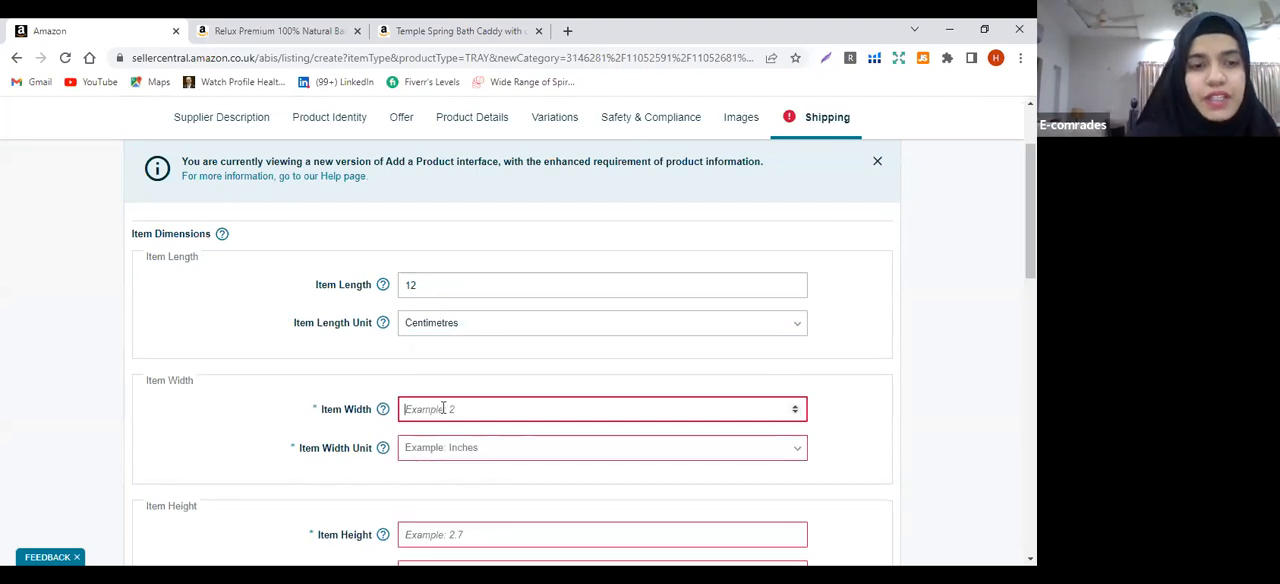
type("2")
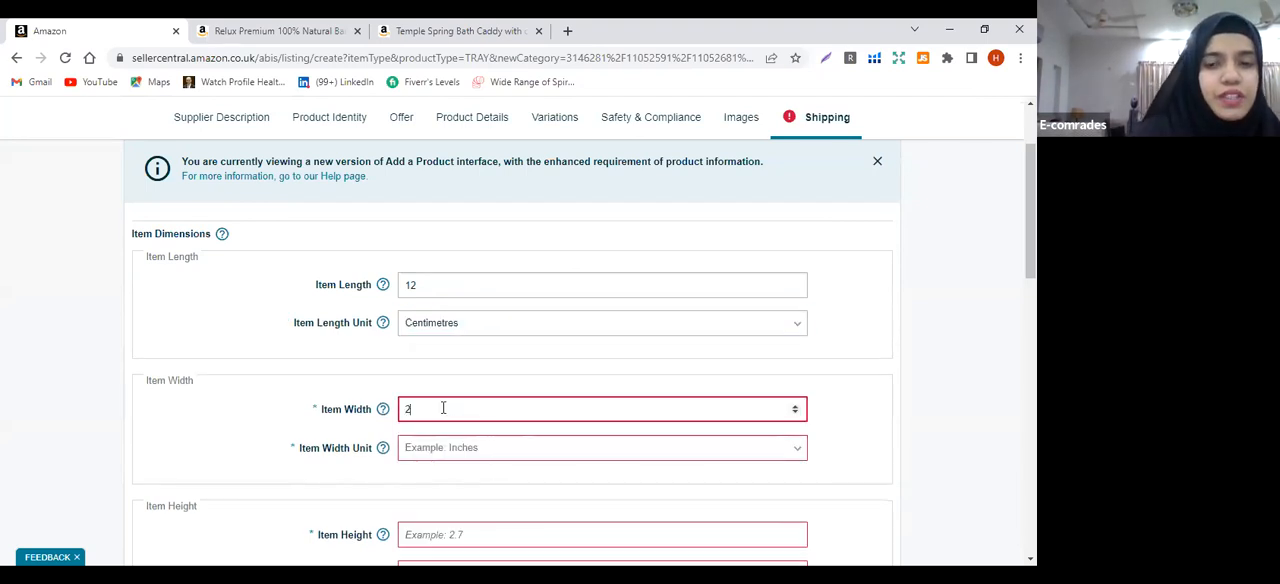
key("BackSpace")
type("1")
left_click(423, 451)
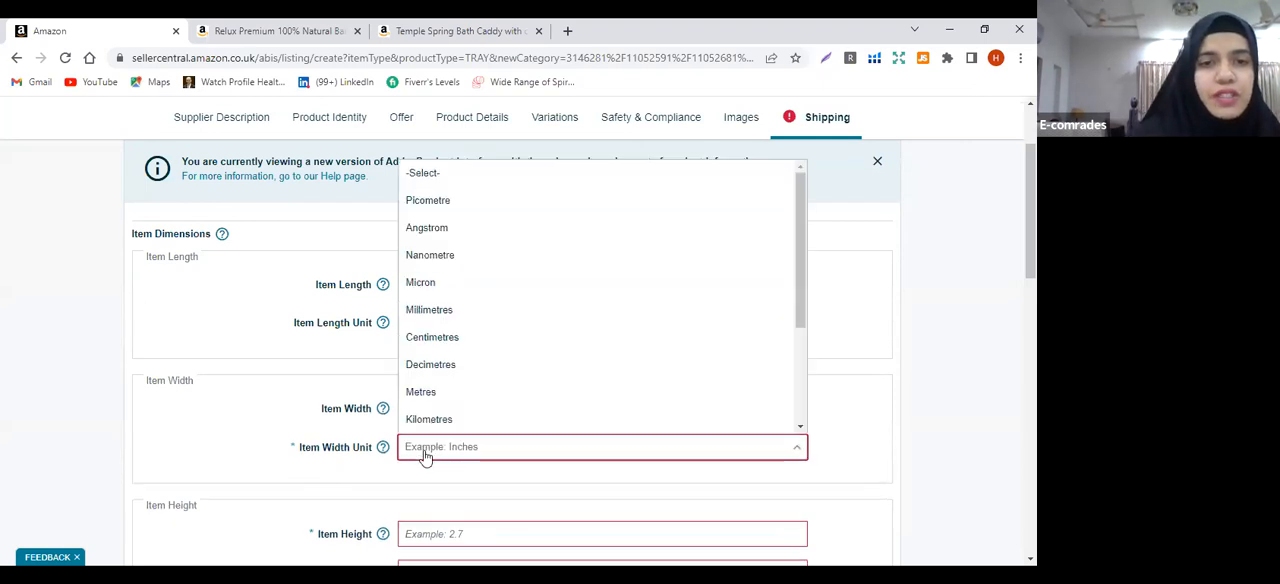
left_click(439, 339)
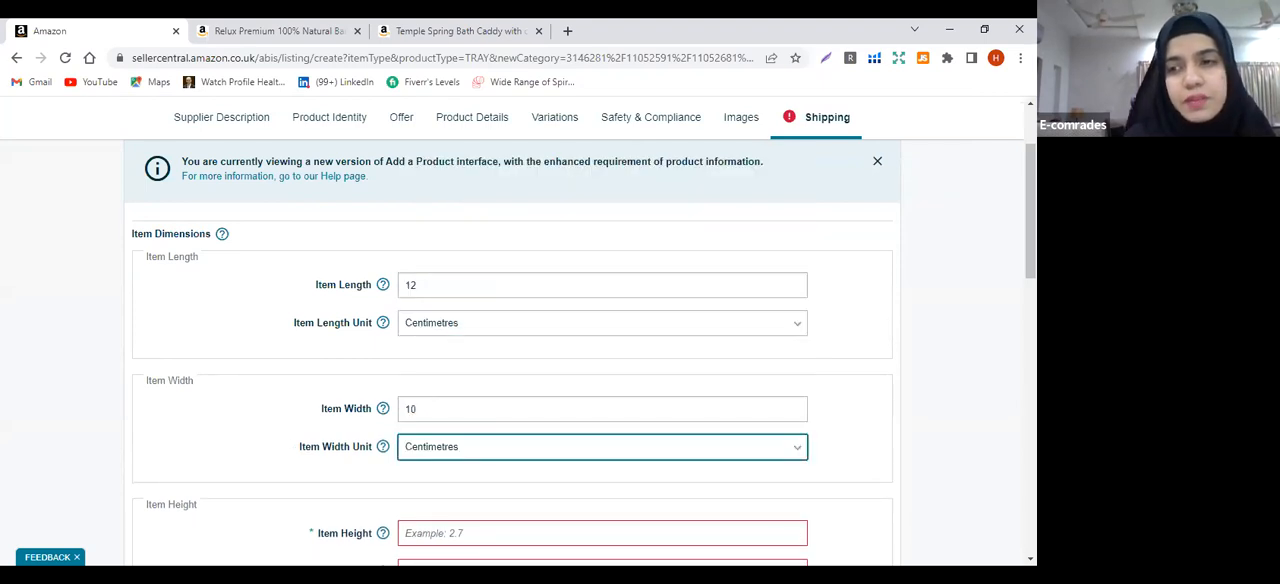
Set the item height to 14 centimetres in the item dimensions
scroll(713, 422, "down", 3)
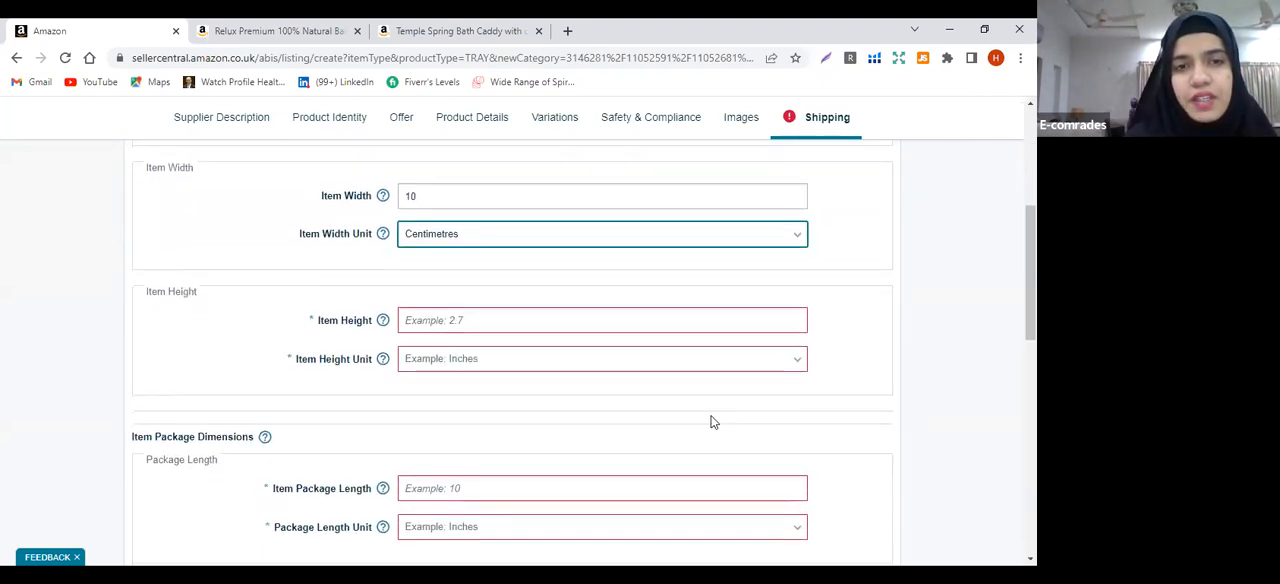
left_click(596, 320)
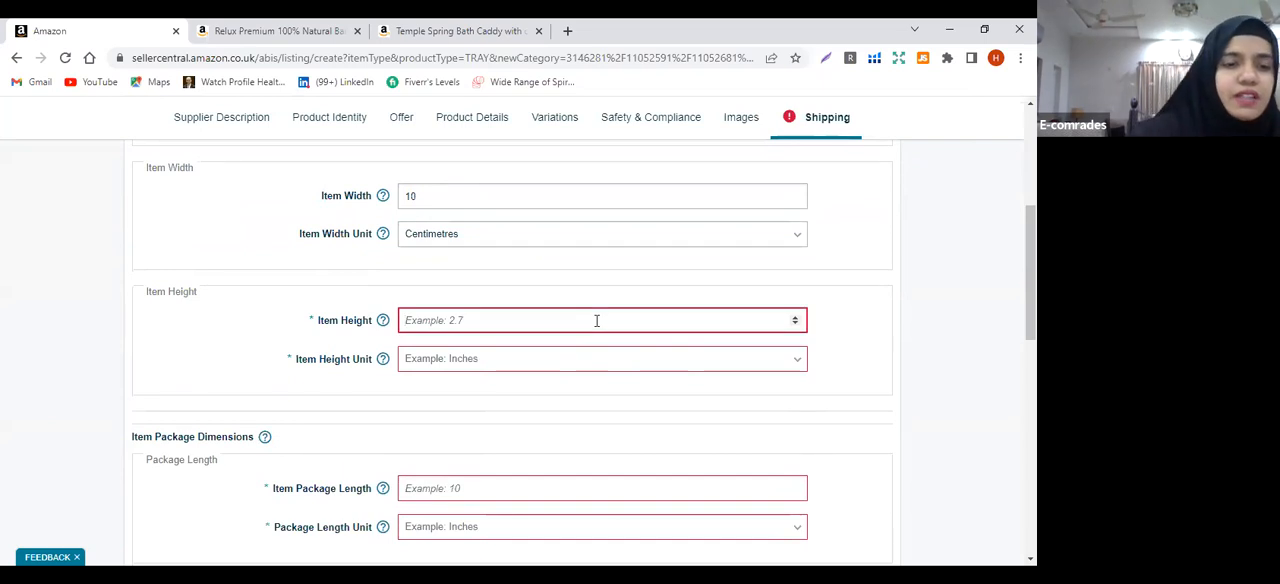
type("1")
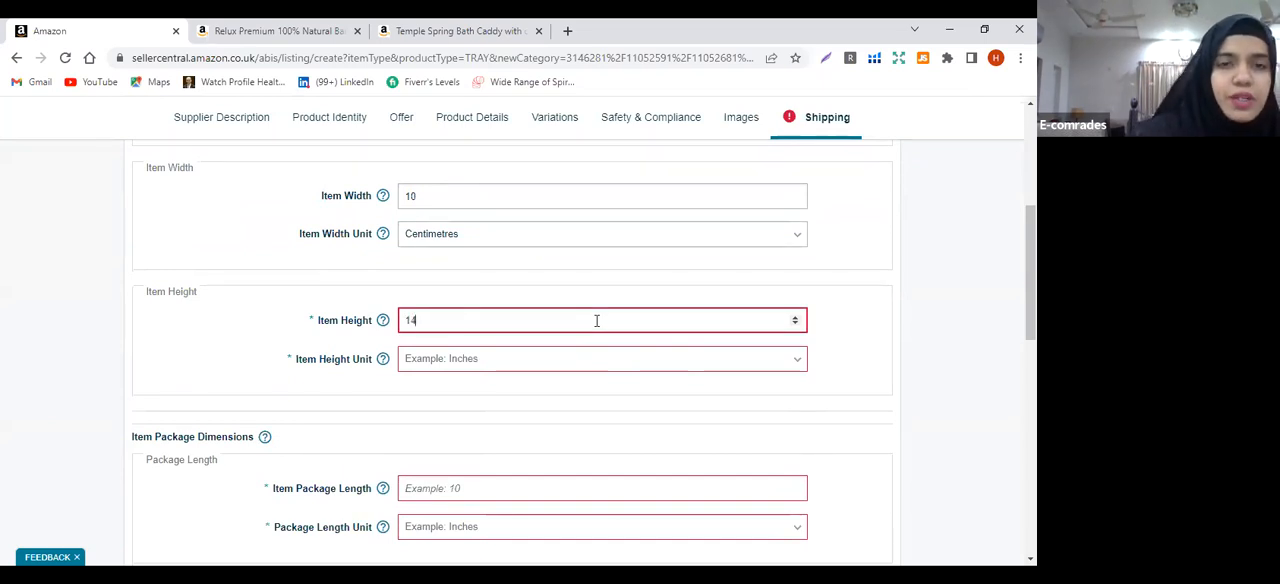
type("4")
left_click(503, 363)
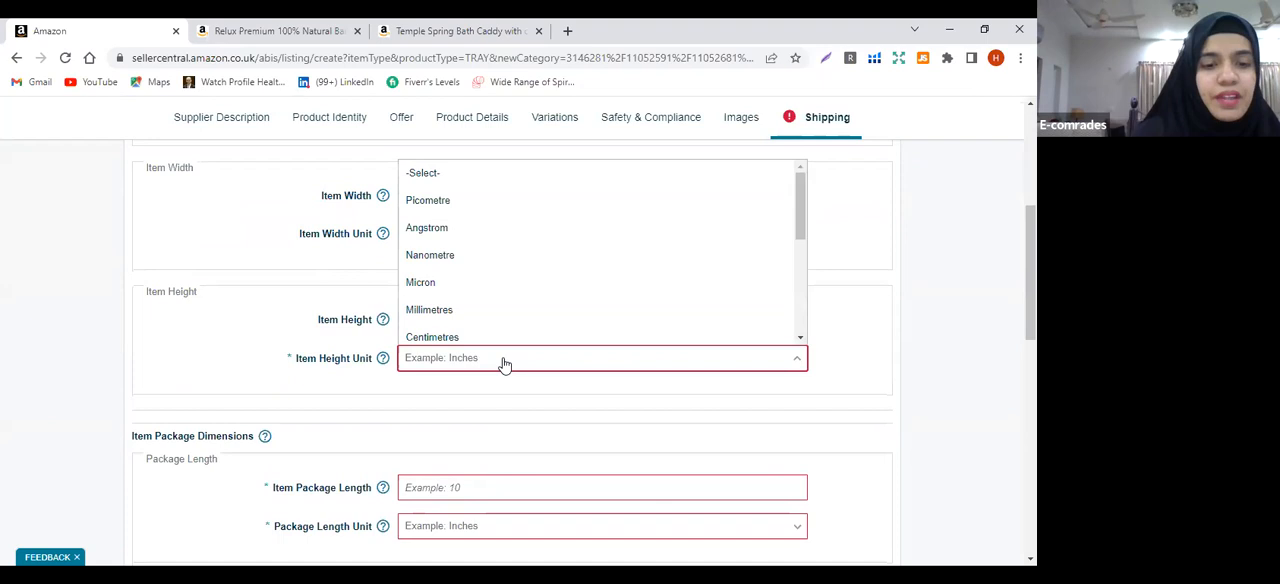
left_click(455, 334)
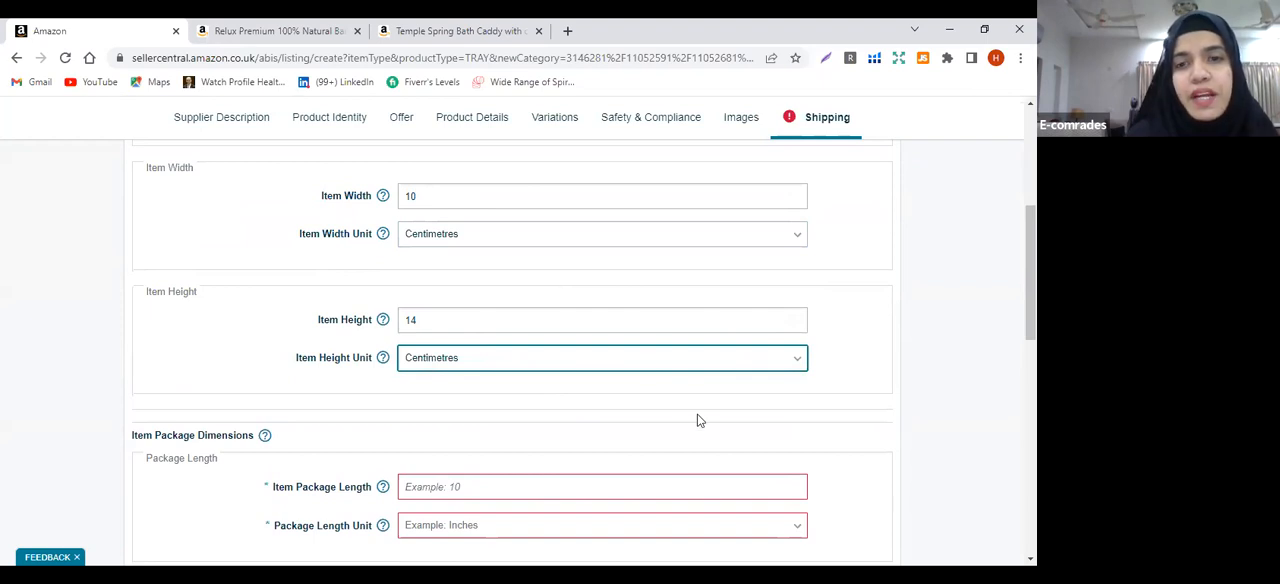
Set the item package length to 14 centimetres in the package dimensions
scroll(580, 350, "down", 2)
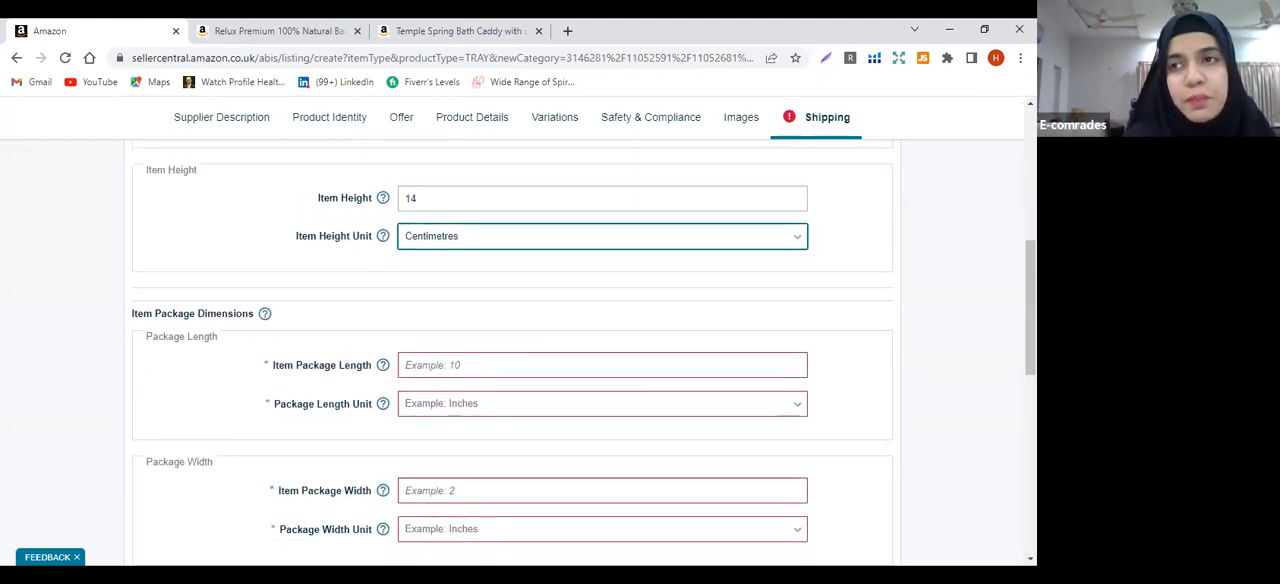
scroll(512, 360, "up", 5)
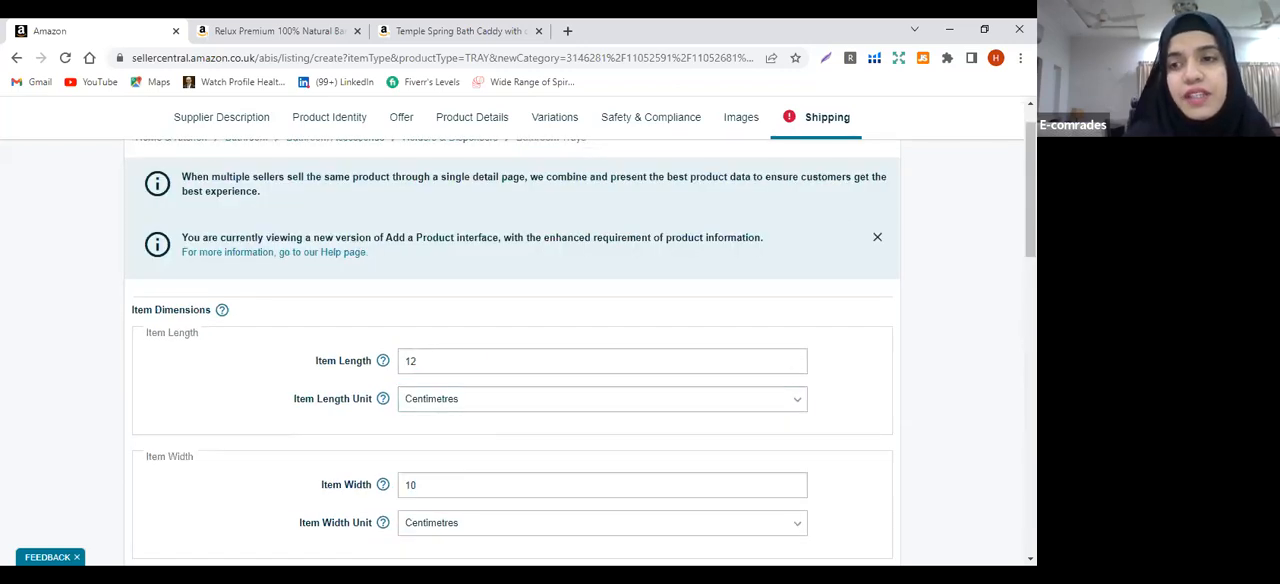
scroll(580, 356, "down", 4)
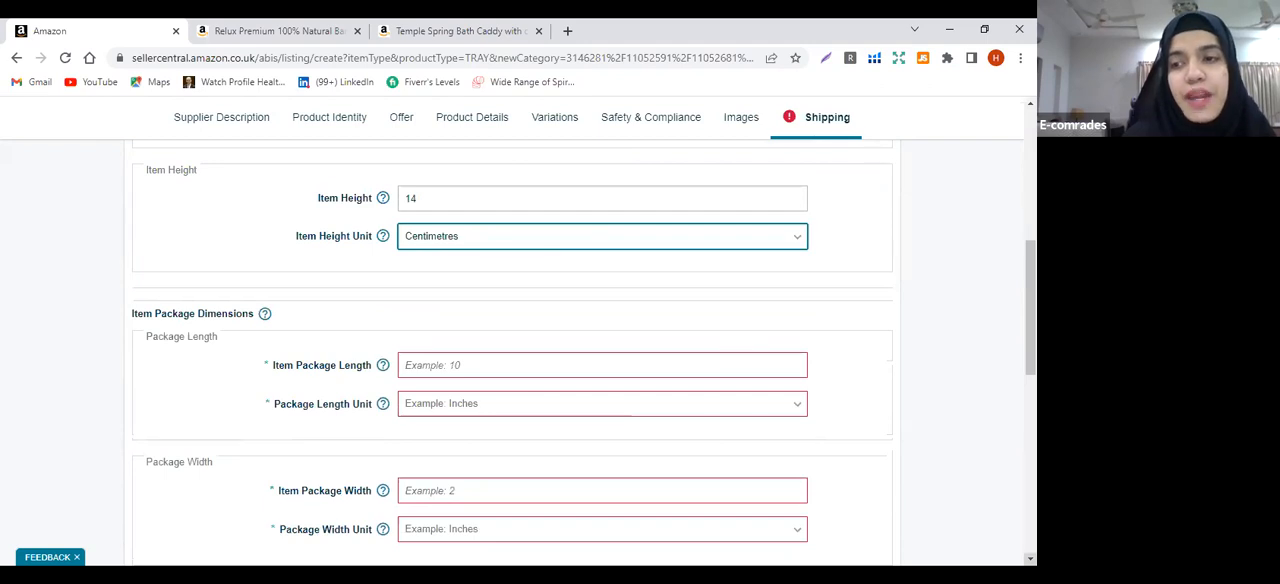
scroll(580, 356, "down", 1)
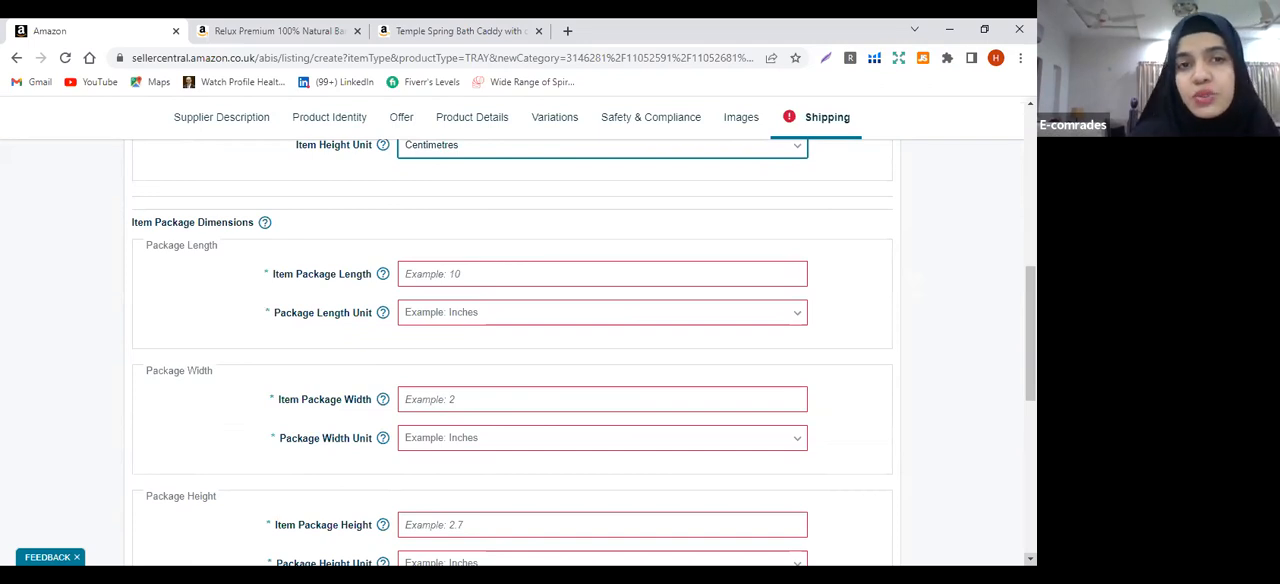
left_click(557, 265)
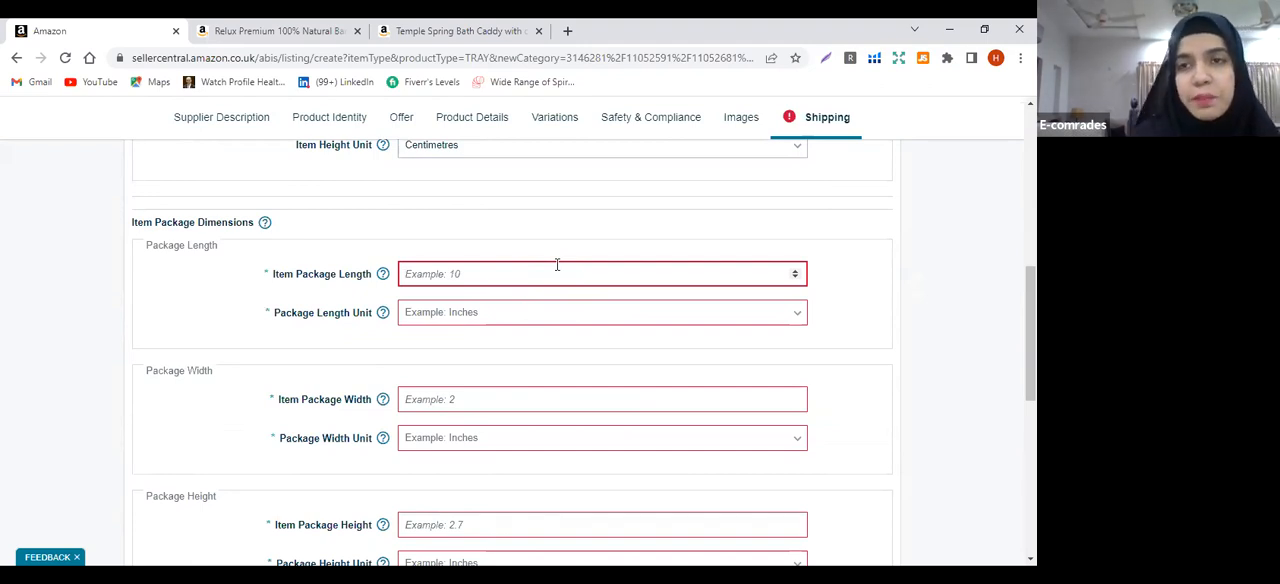
type("14")
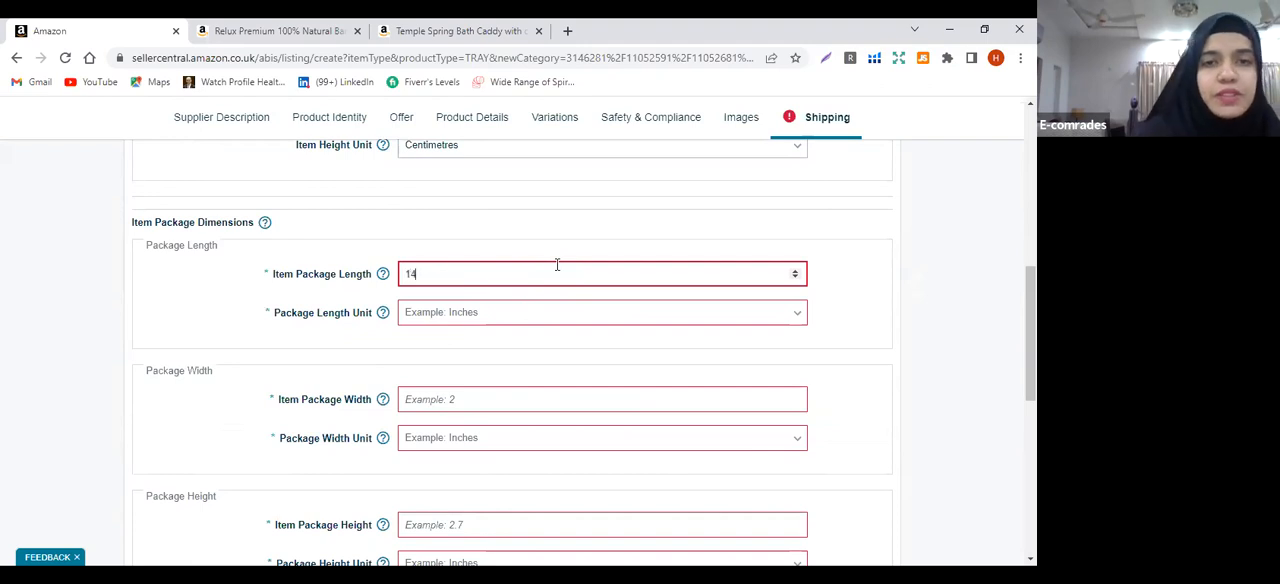
left_click(489, 318)
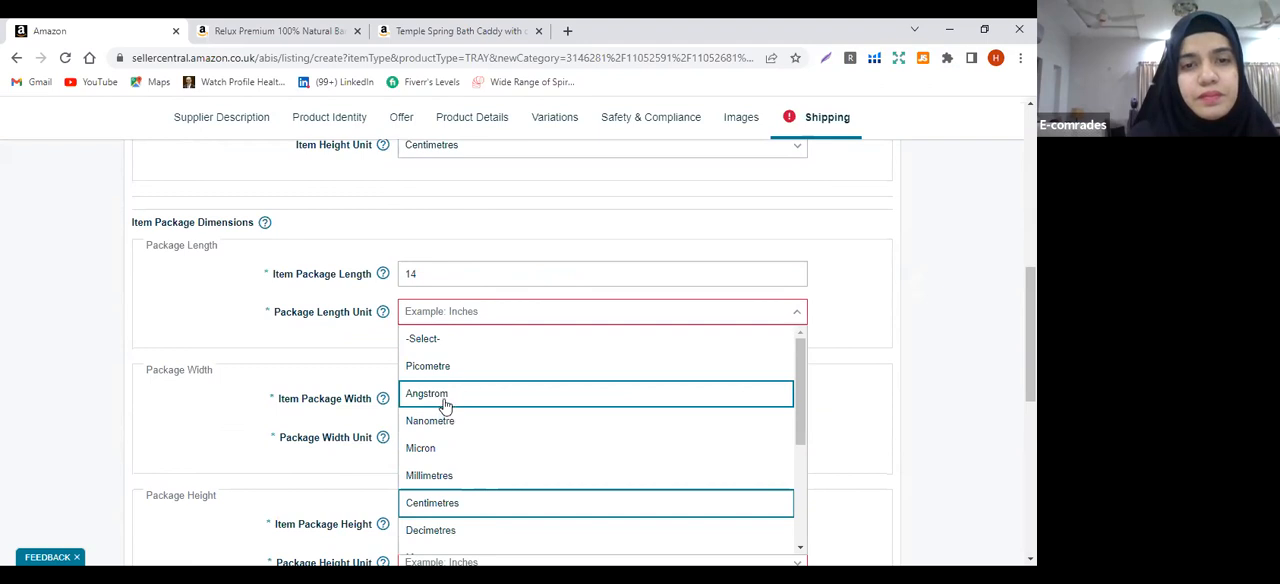
left_click(447, 318)
left_click(447, 316)
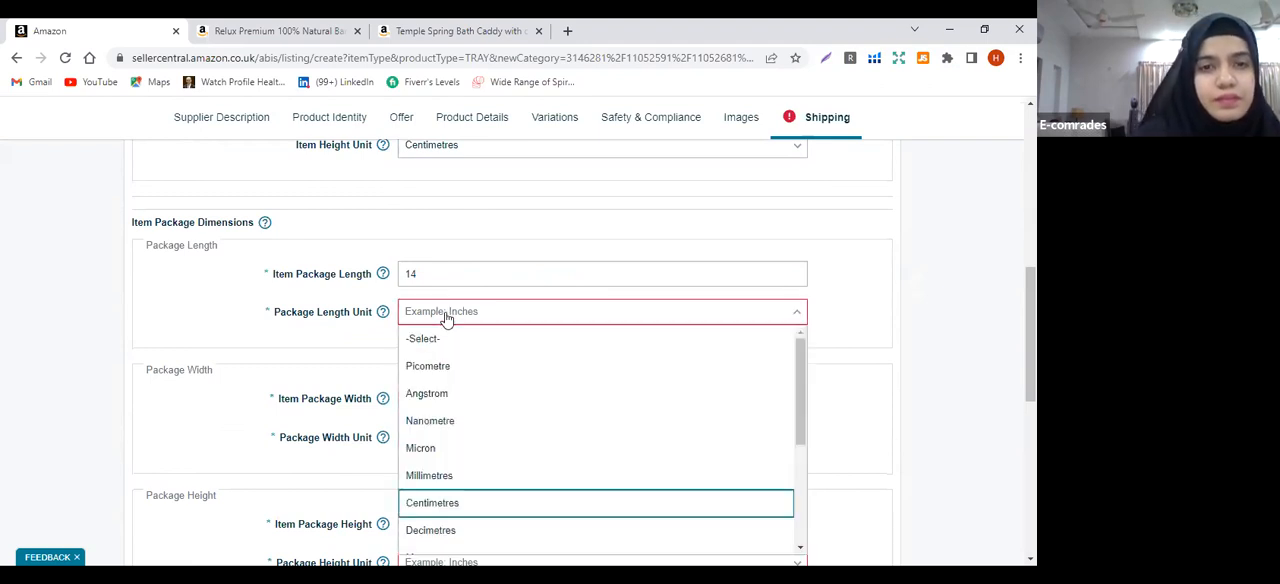
key("Return")
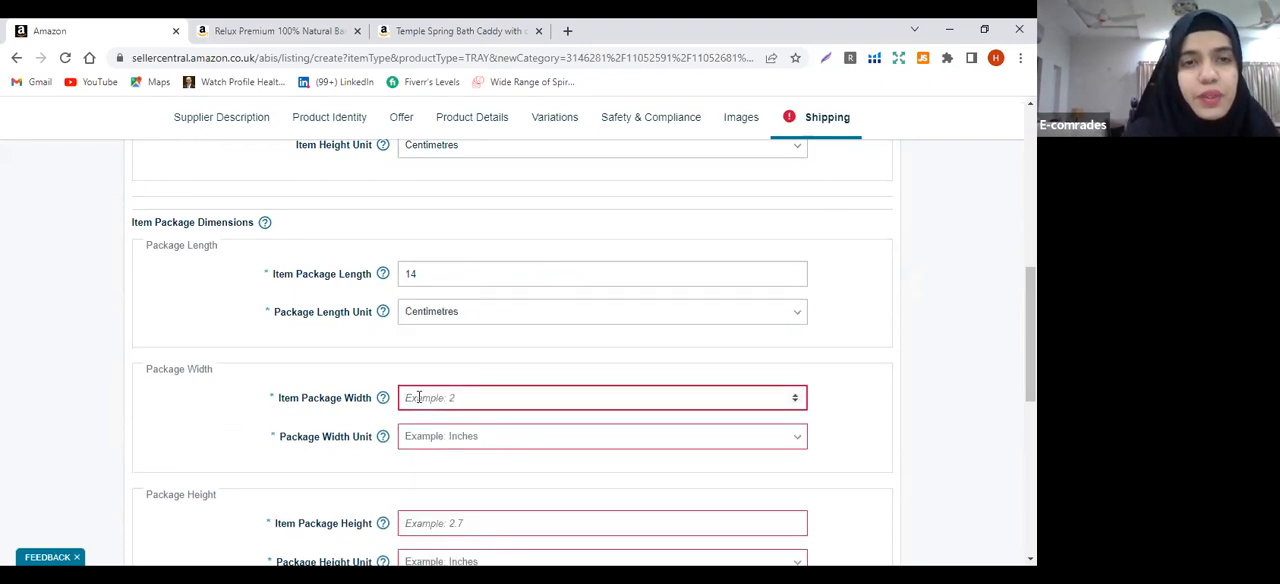
Set the item package width to 12 centimetres in the package dimensions
scroll(512, 350, "up", 4)
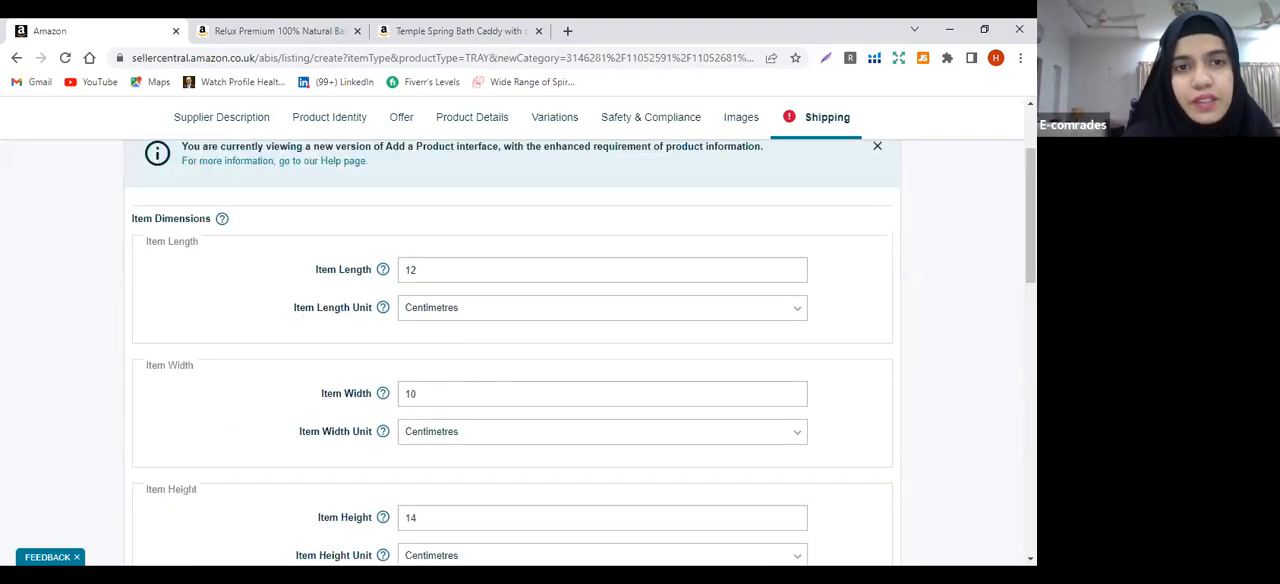
scroll(512, 350, "down", 1)
scroll(451, 437, "down", 3)
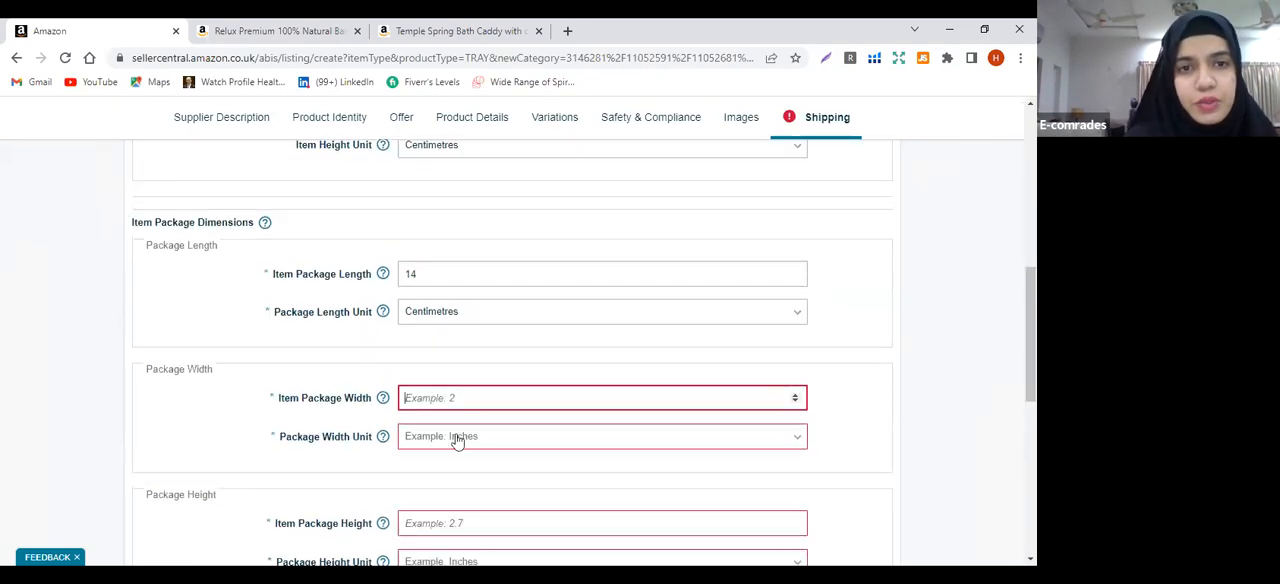
left_click(437, 400)
type("10")
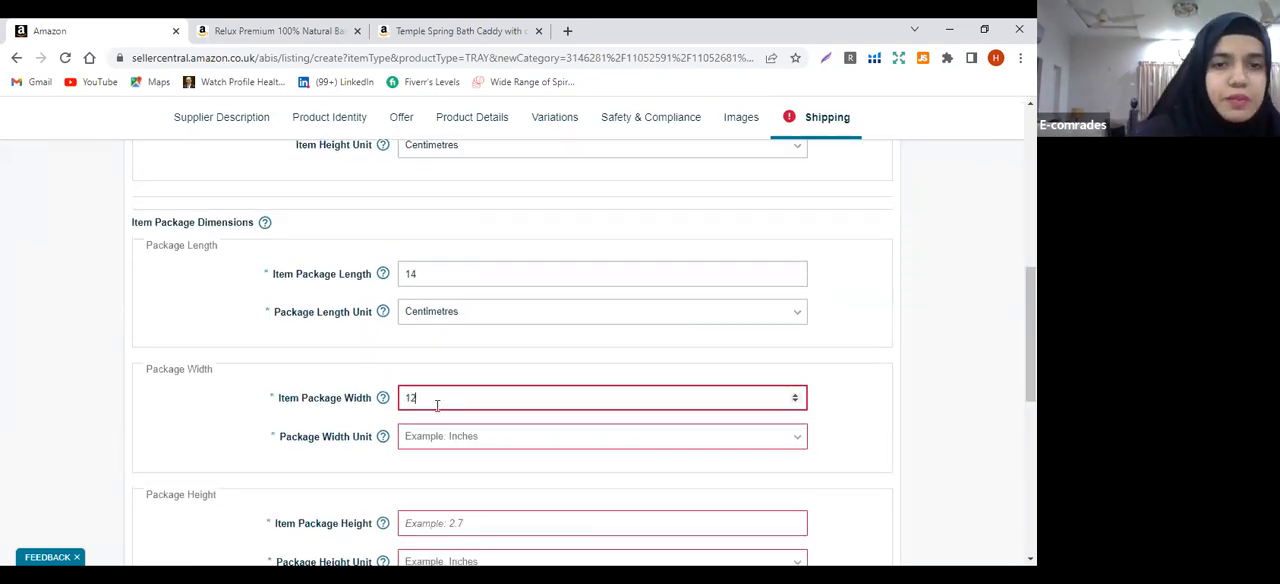
left_click(427, 438)
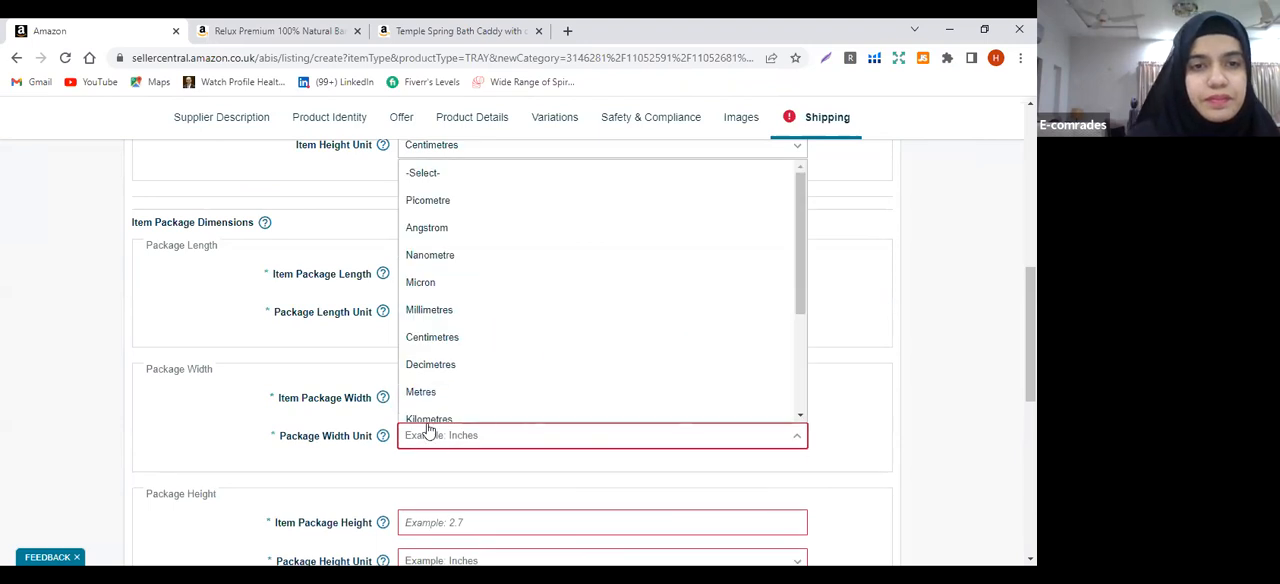
left_click(445, 345)
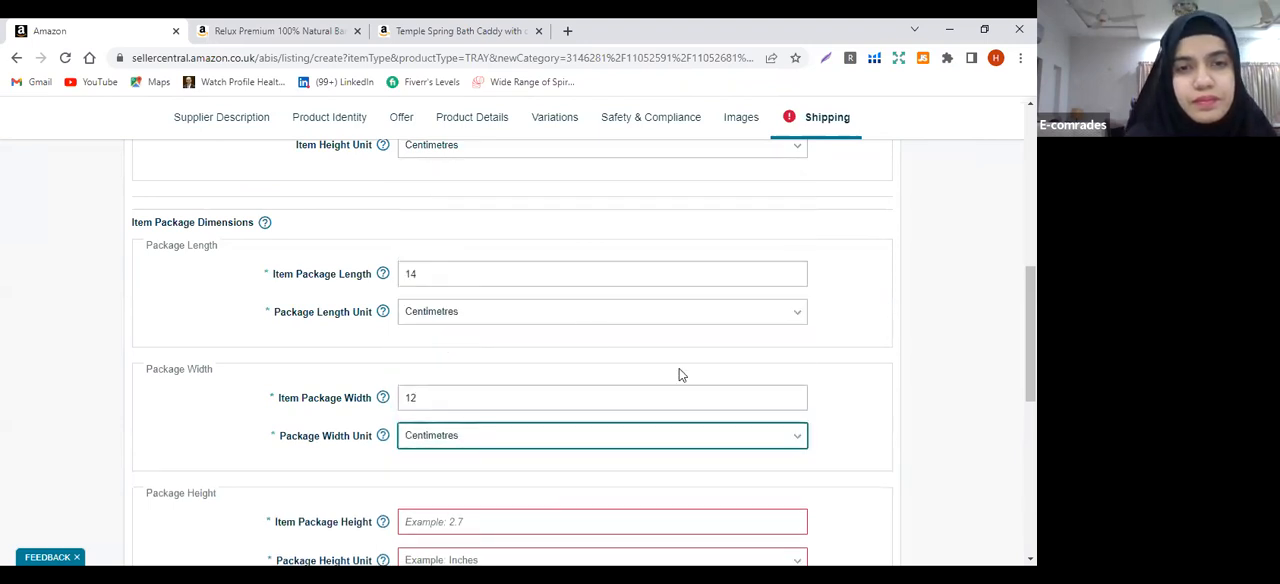
Set the item package height to 16 centimetres in the package dimensions
scroll(512, 350, "up", 4)
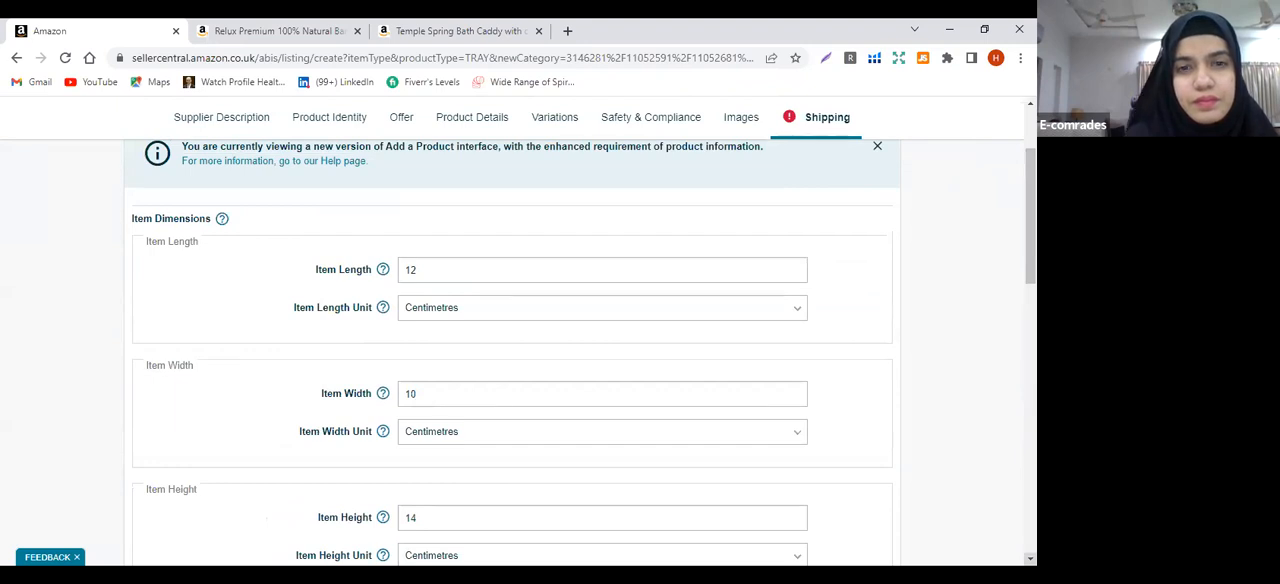
scroll(630, 352, "down", 5)
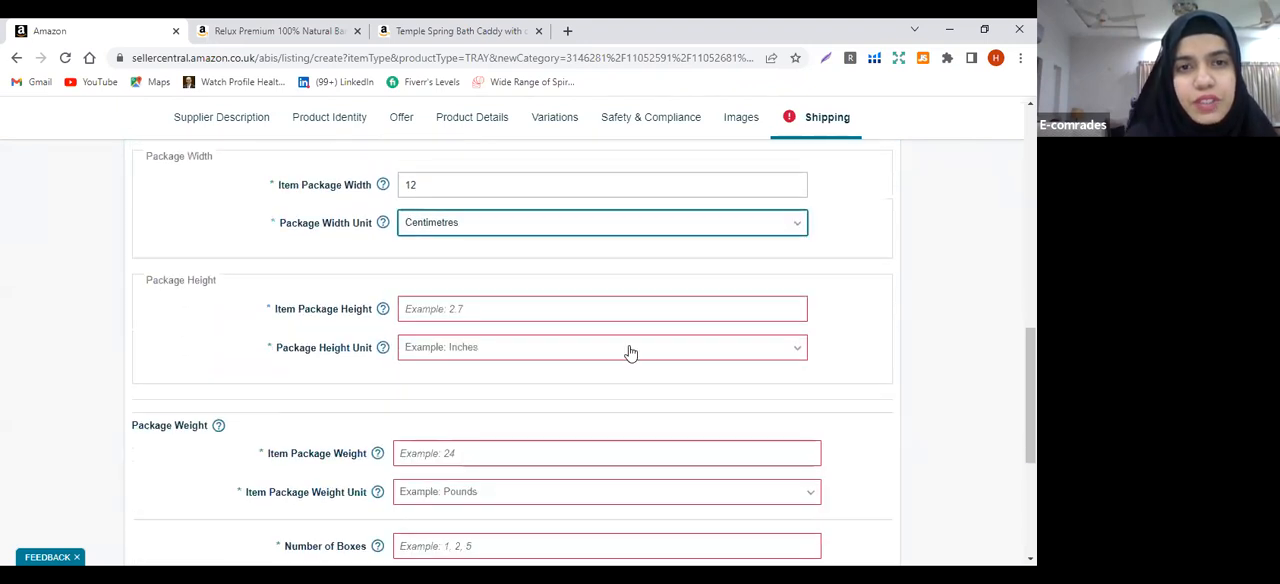
left_click(553, 311)
type("16")
left_click(493, 350)
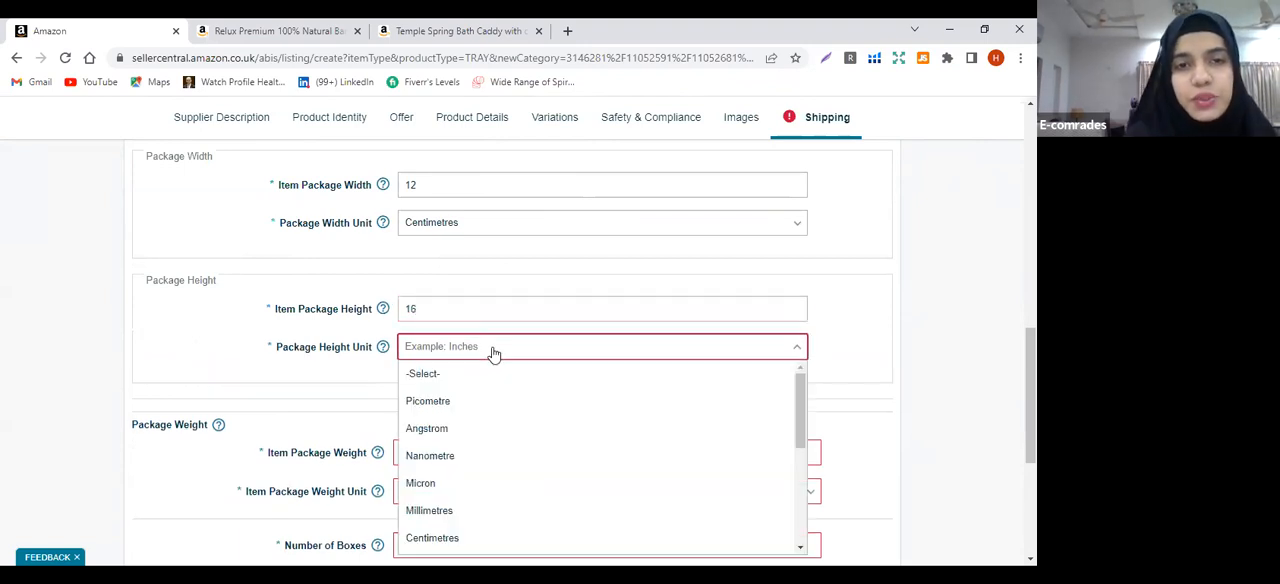
key("c")
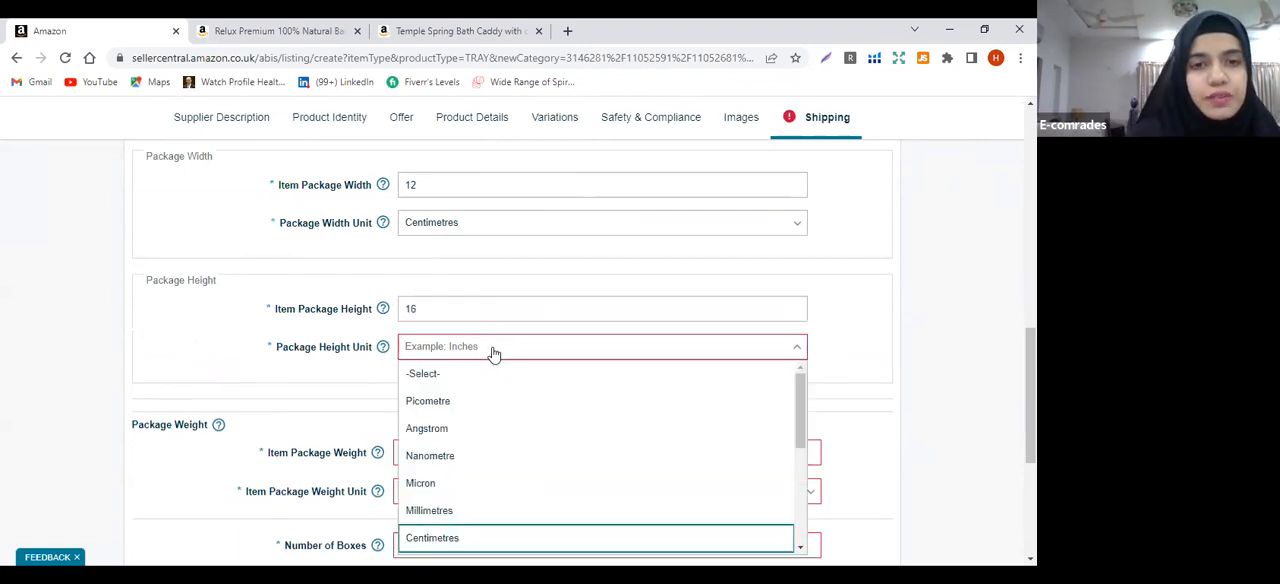
key("Return")
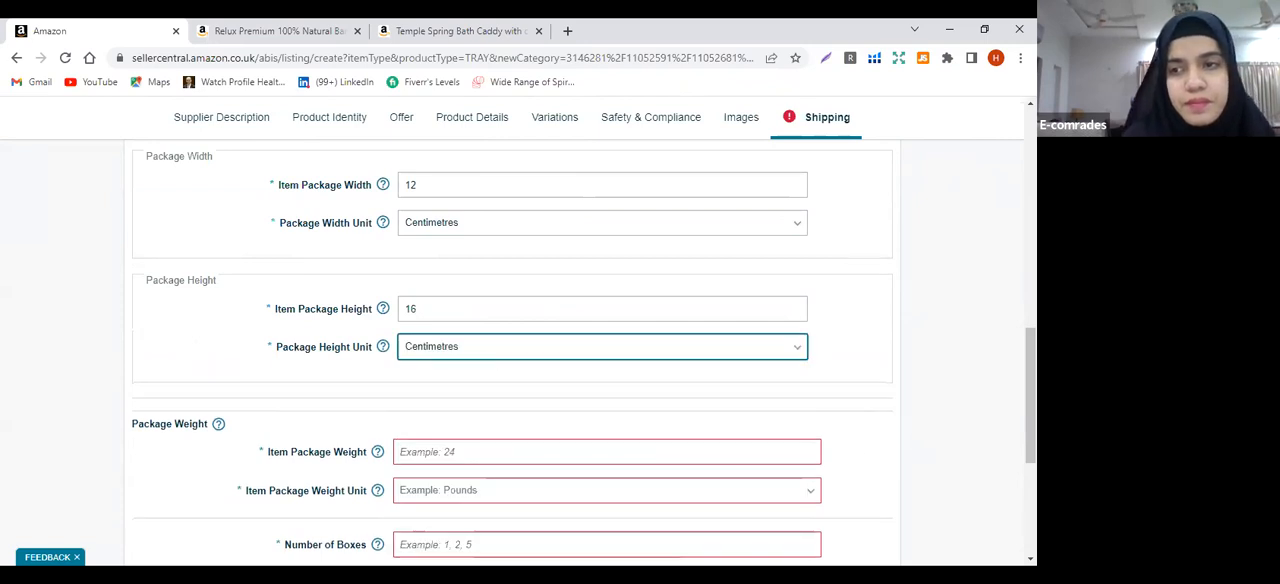
scroll(580, 350, "down", 2)
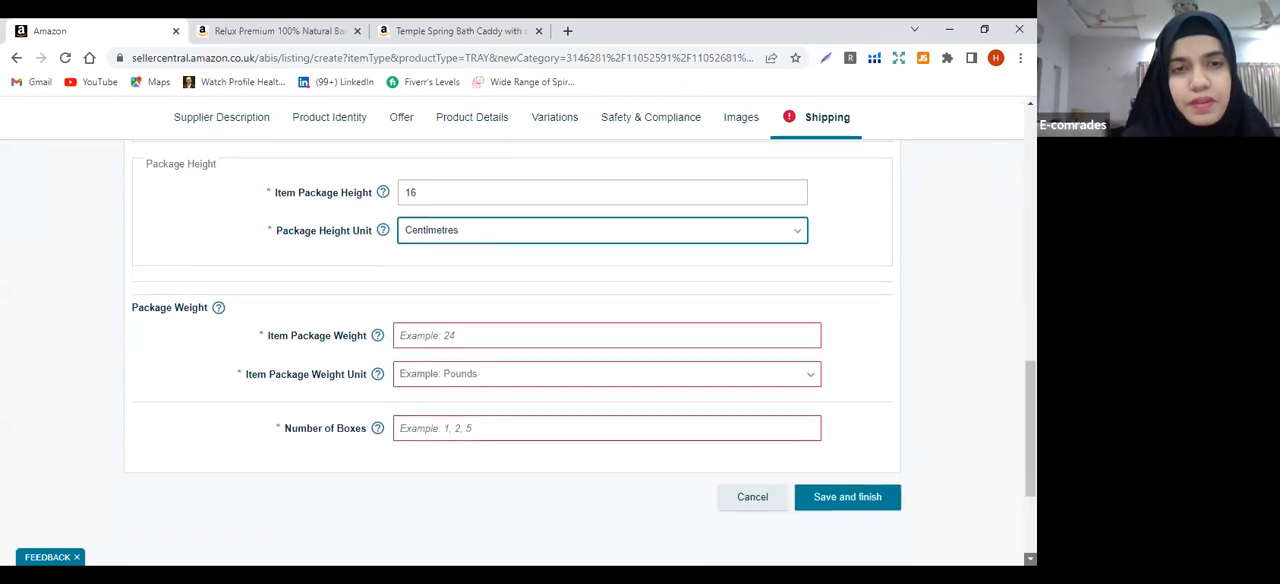
Set the item package weight to 2.5 with kilograms as the unit in the shipping details
left_click(628, 271)
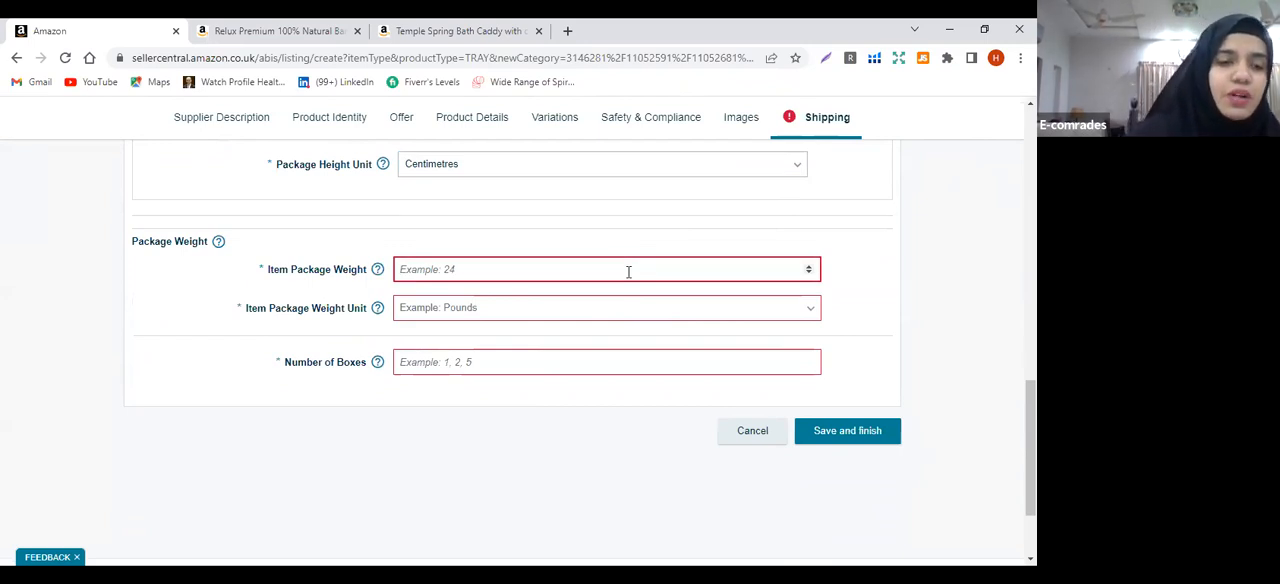
type("2")
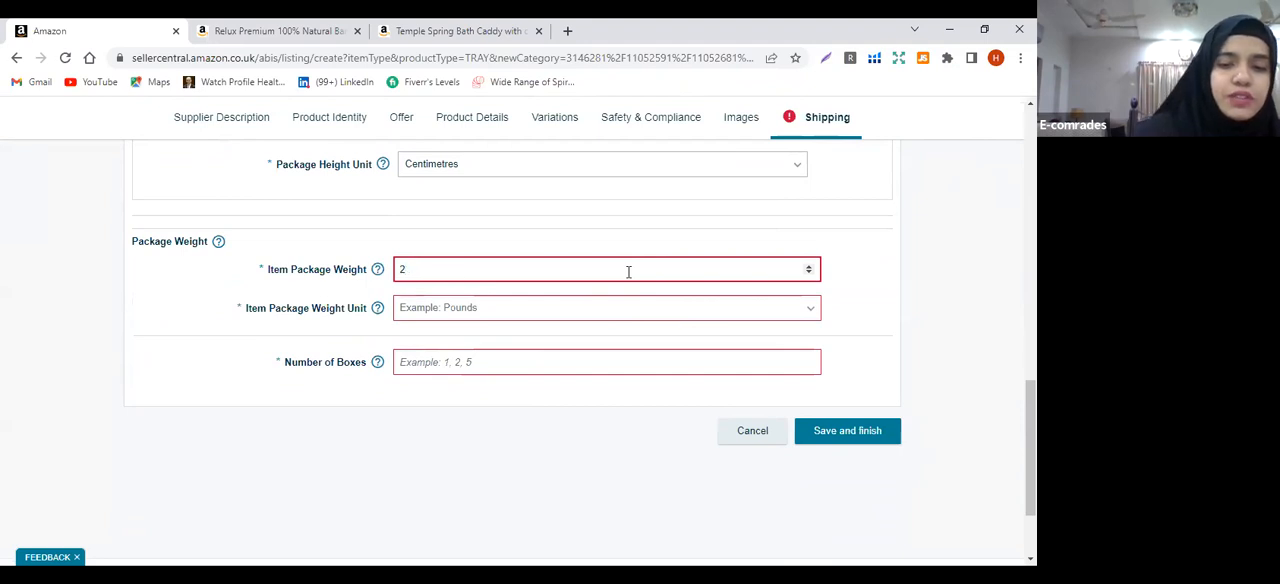
type(".5")
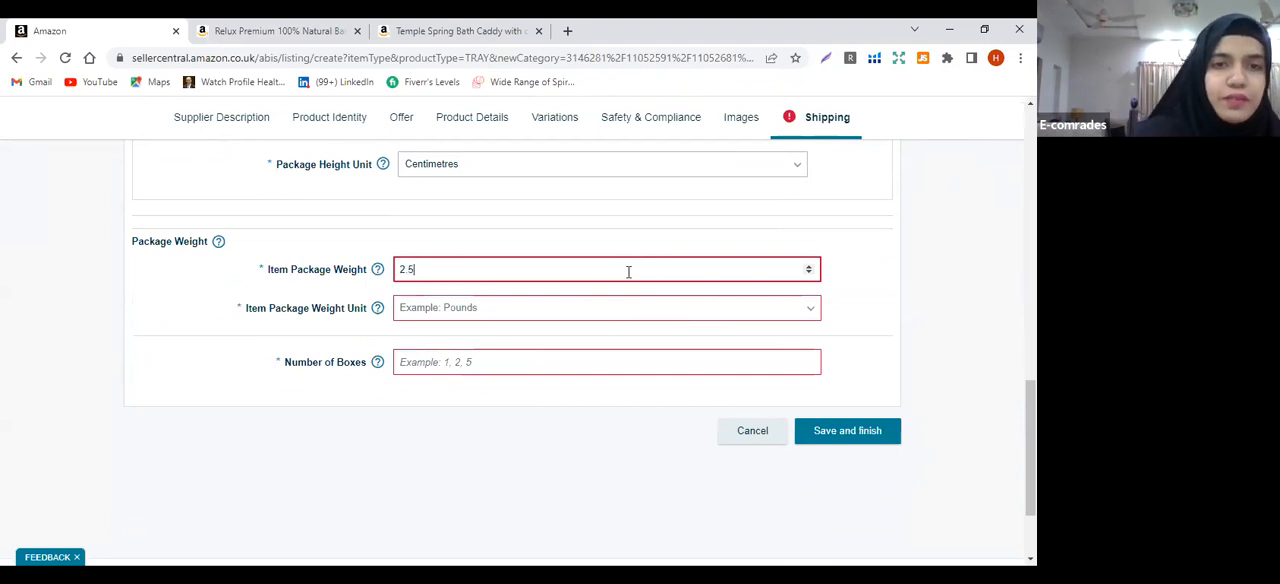
left_click(506, 310)
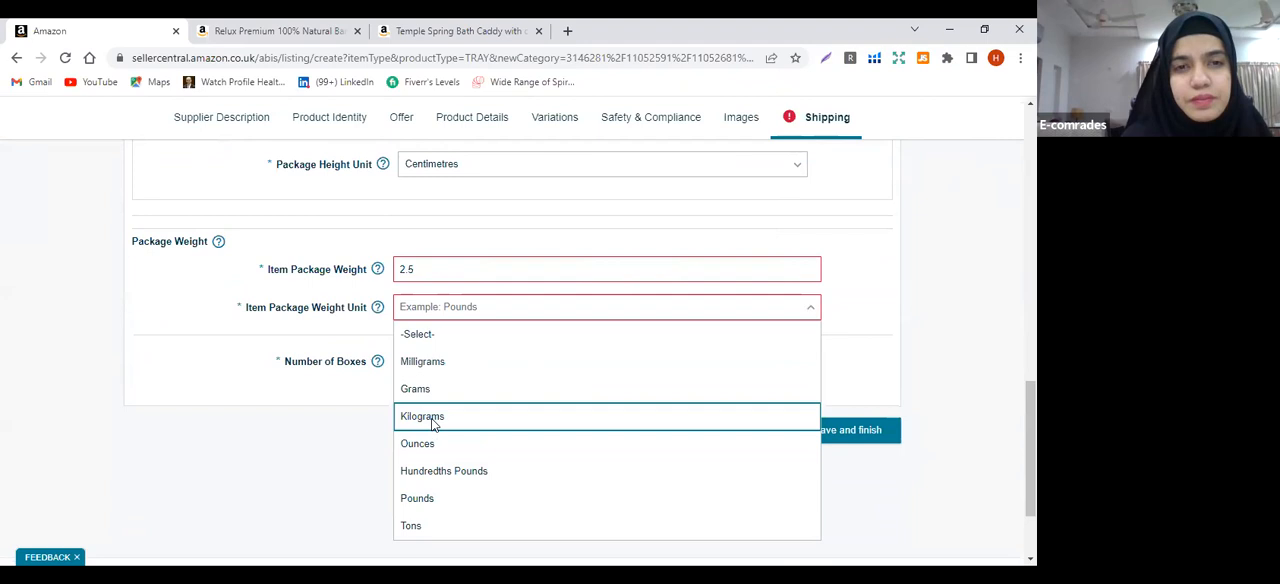
left_click(433, 420)
Set the number of boxes to 1 in the shipping details
left_click(440, 362)
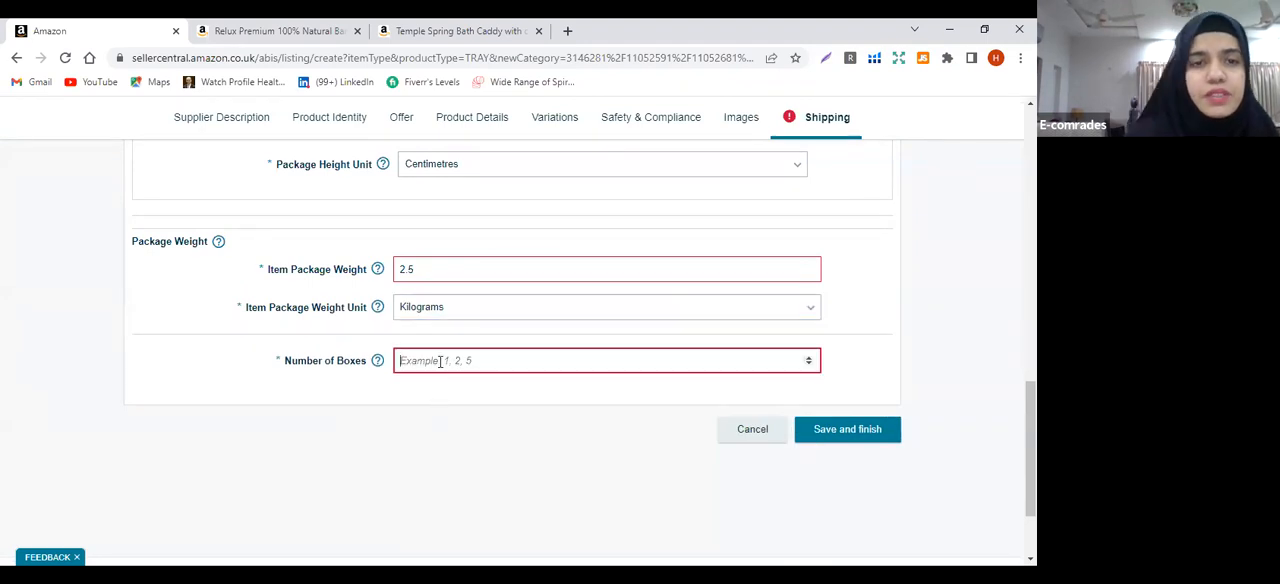
type("1")
left_click(451, 386)
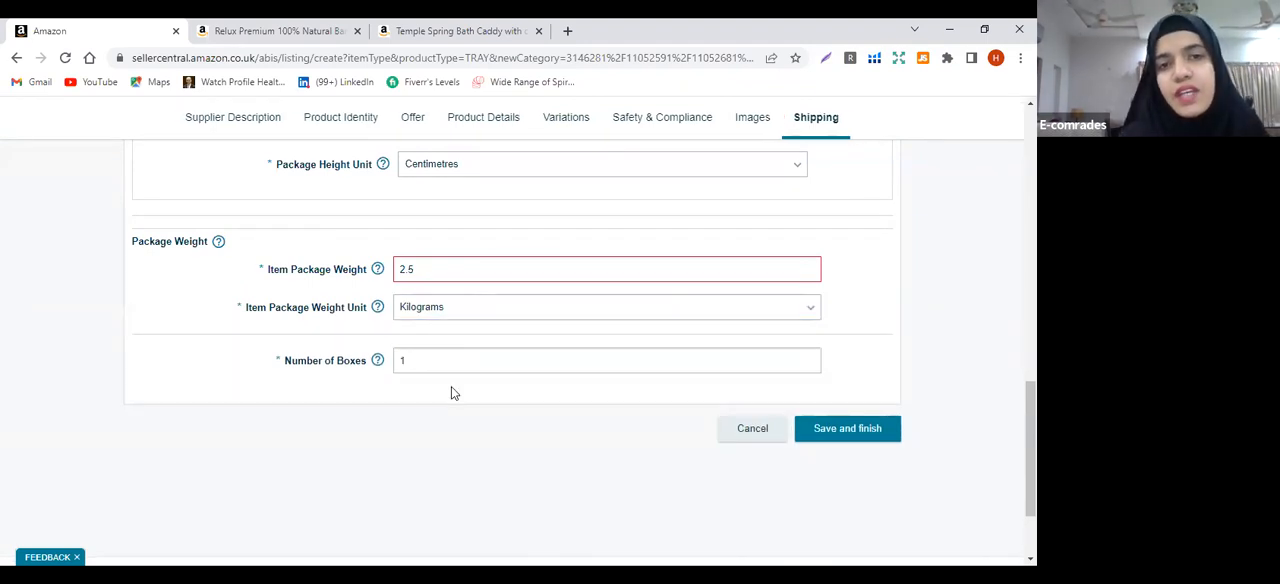
Change the item package weight to 2 kilograms
left_click(566, 270)
key("BackSpace")
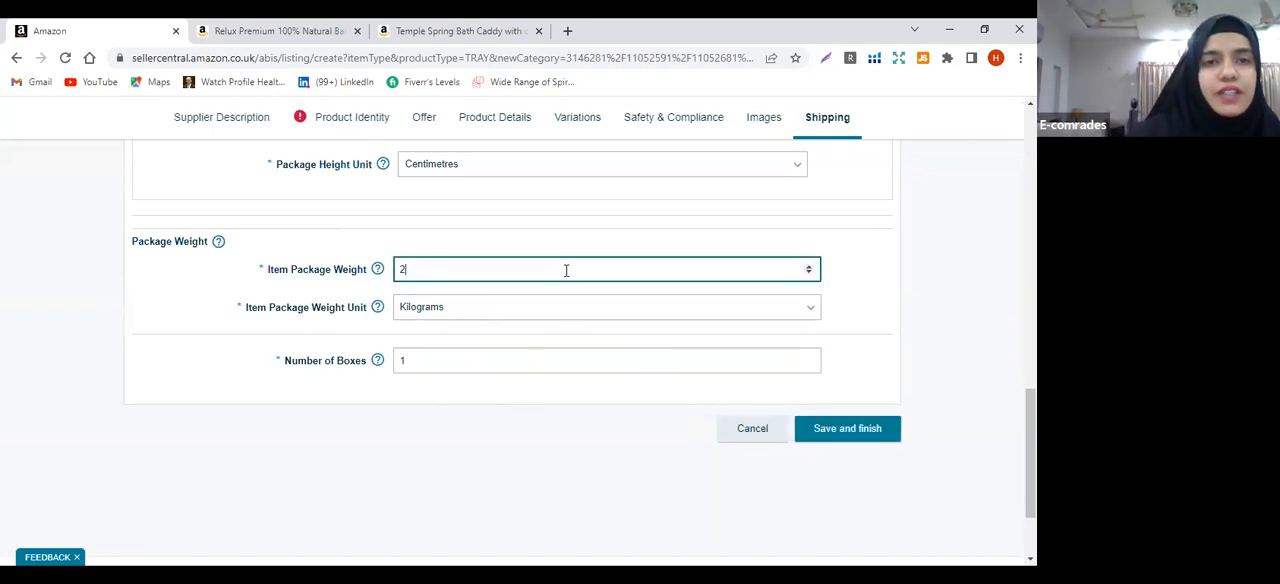
left_click(521, 403)
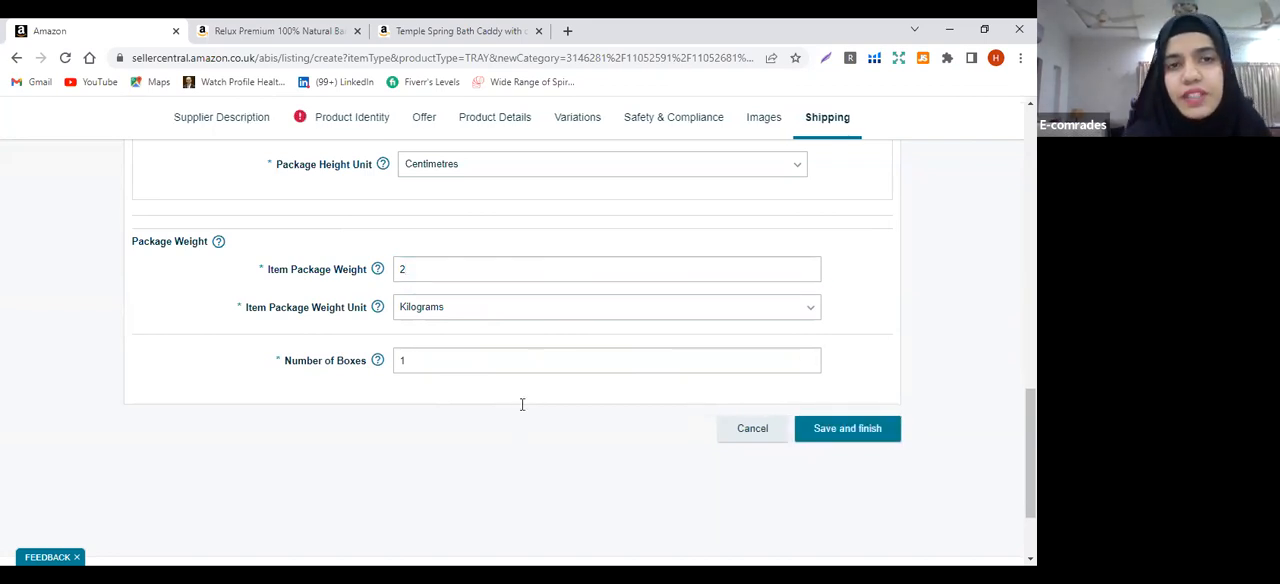
scroll(960, 190, "up", 9)
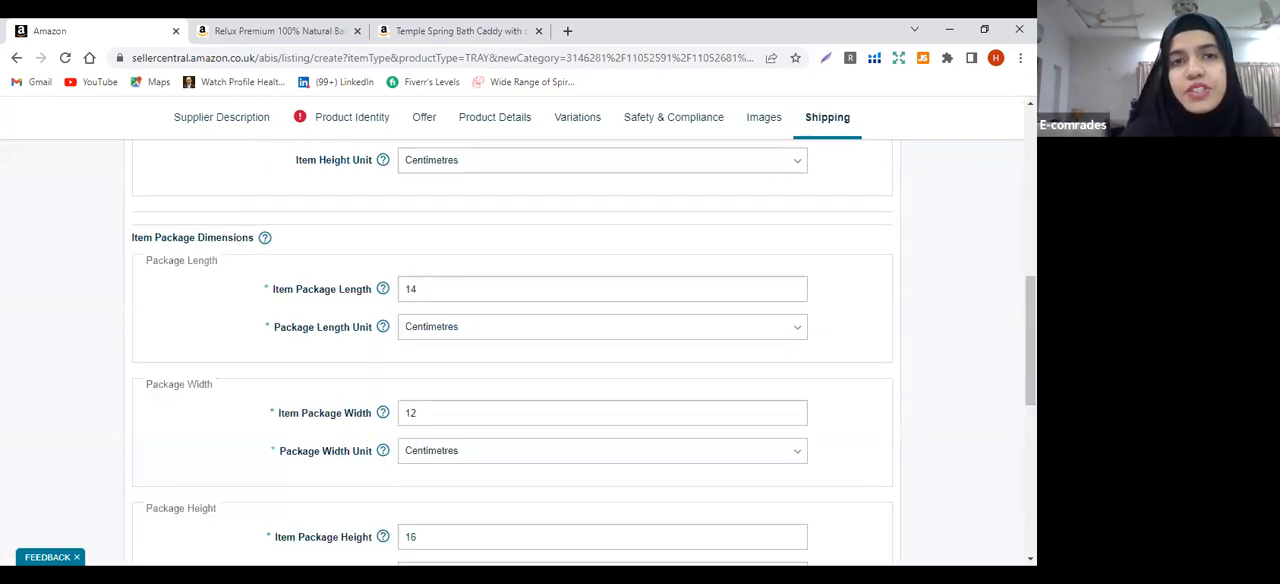
scroll(330, 230, "up", 1)
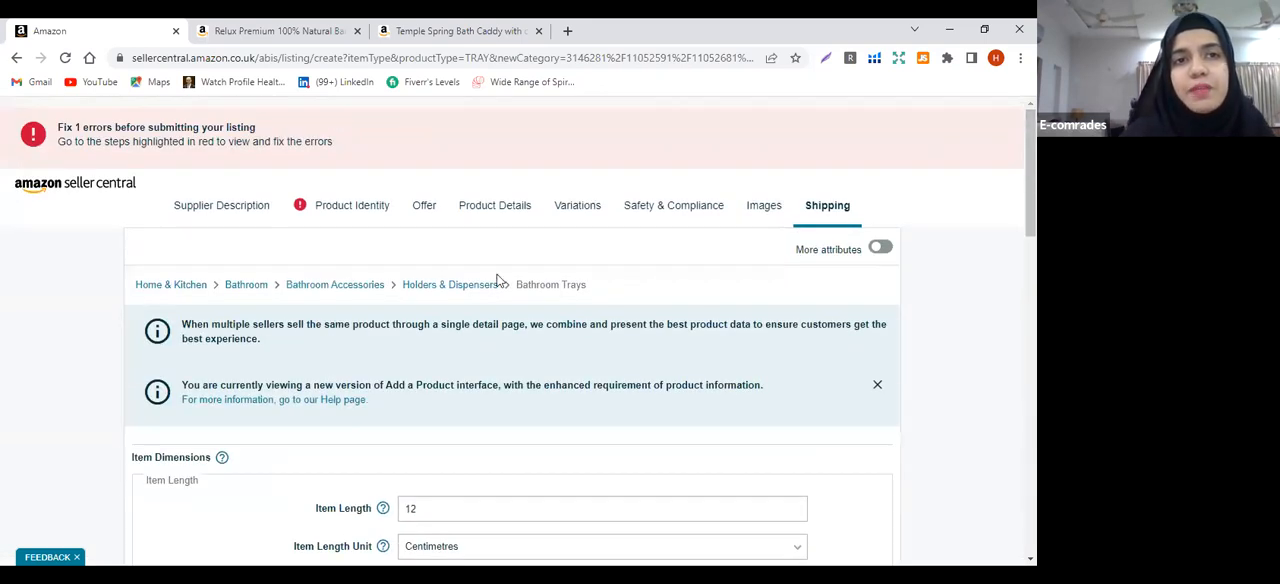
left_click(320, 212)
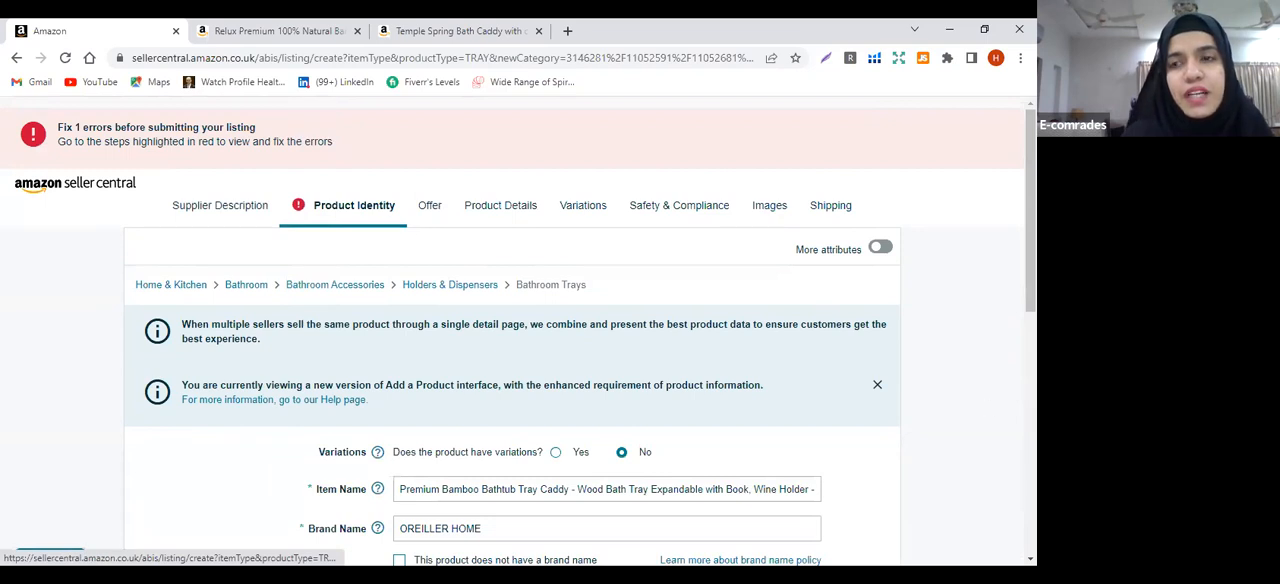
left_click_drag(1032, 210, 1032, 390)
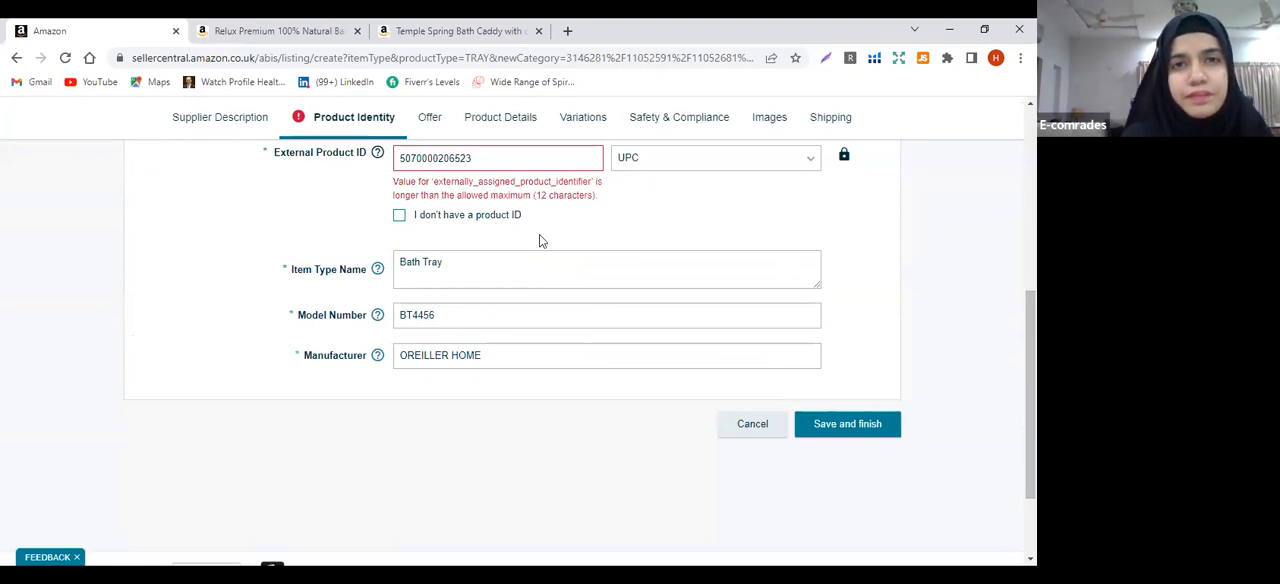
left_click(491, 157)
key("BackSpace")
left_click(619, 233)
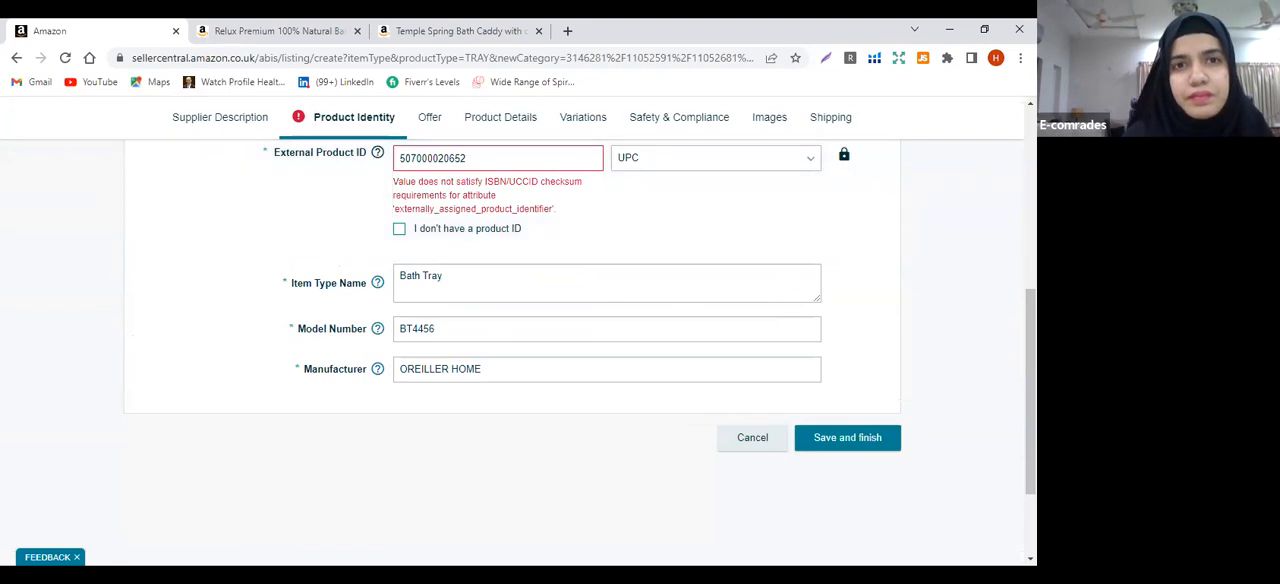
Review the product identity details and try to save and finish the bath tray listing
left_click_drag(1031, 390, 1031, 208)
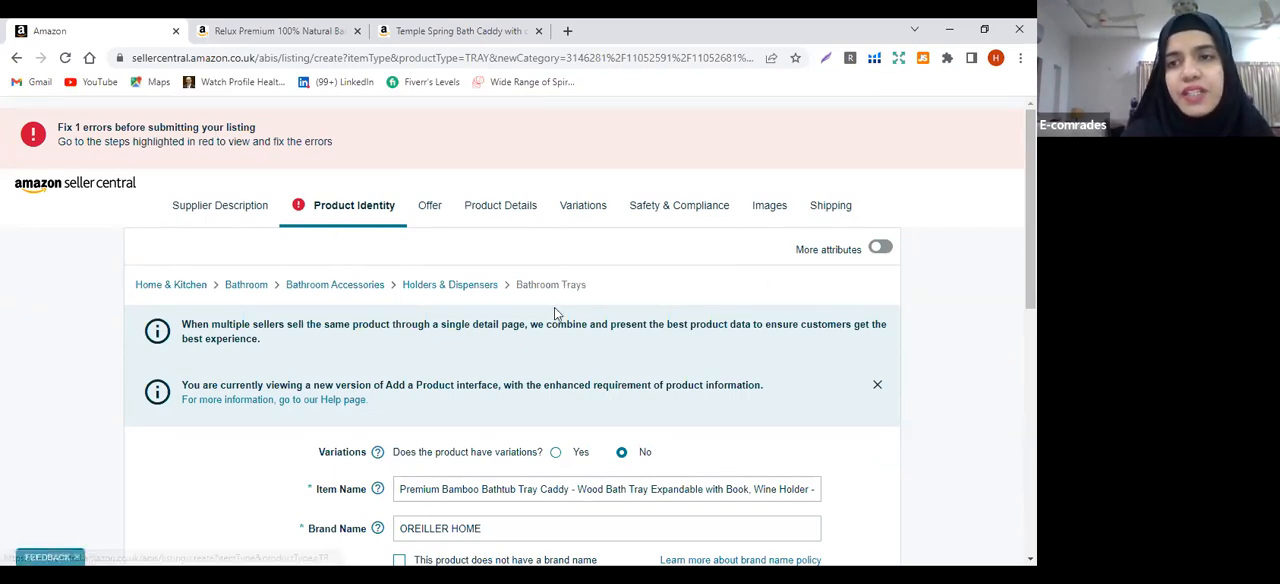
scroll(808, 320, "down", 10)
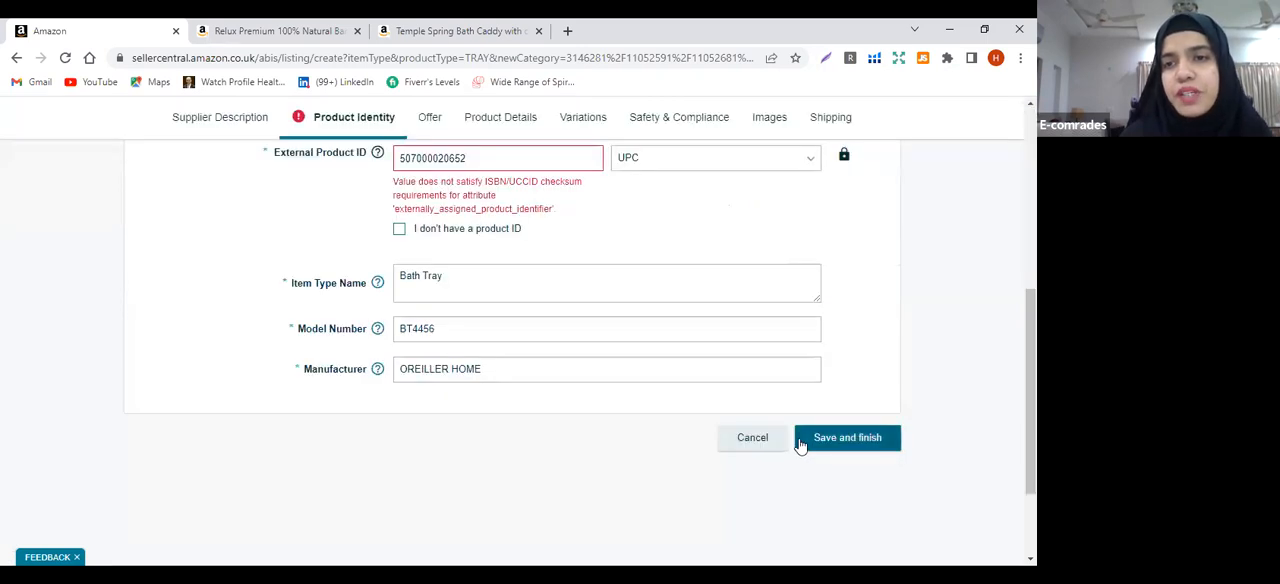
left_click(840, 424)
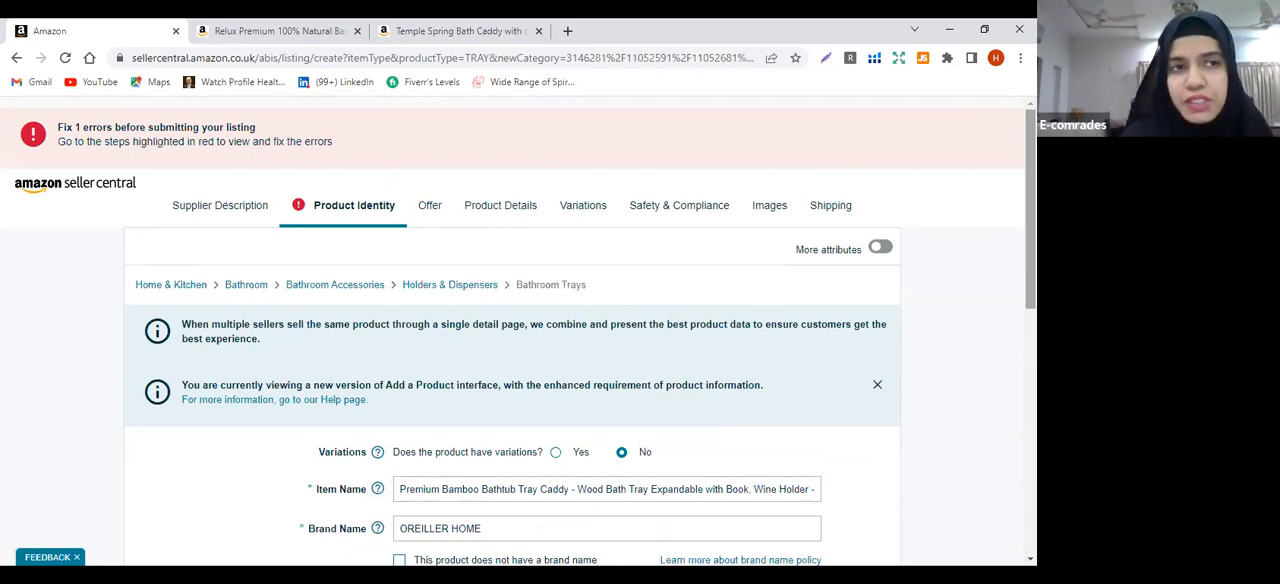
Leave the listing form for the Seller Central home page and open the Manage Inventory page
left_click(62, 190)
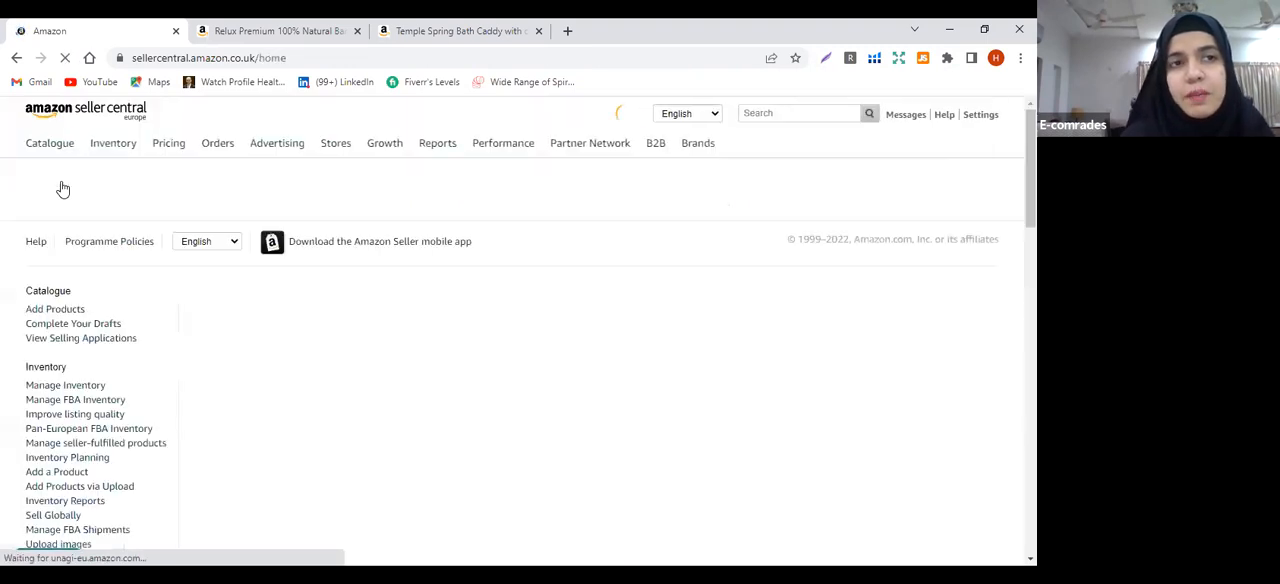
mouse_move(110, 155)
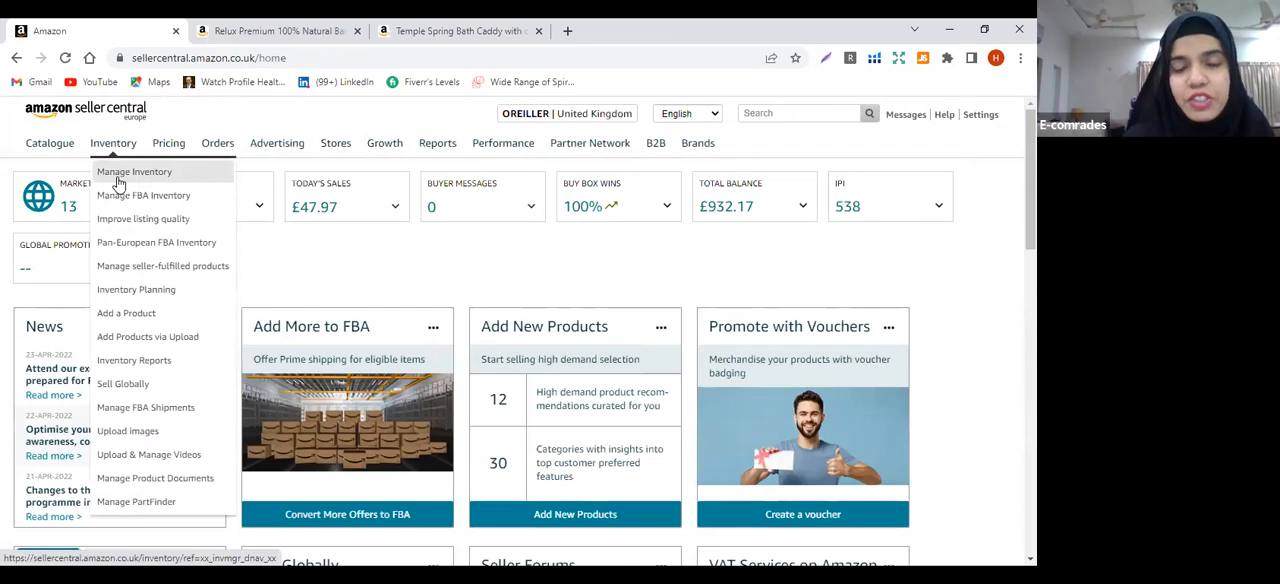
left_click(118, 178)
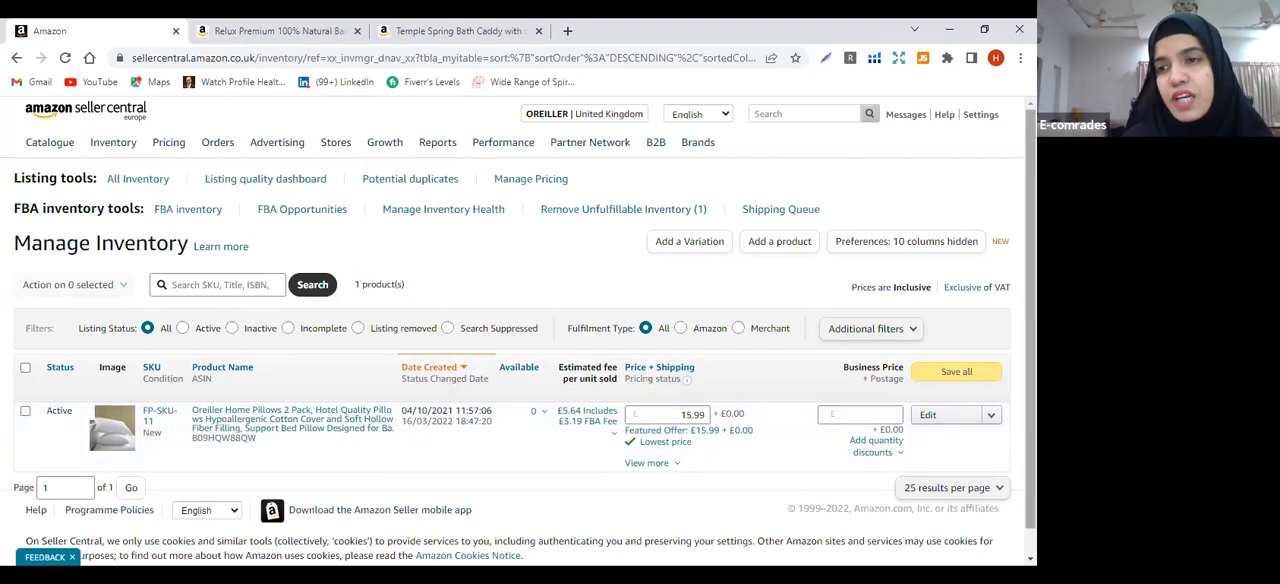
Open the FP-SKU-11 pillow listing for editing to view its sections, and close it to return to the inventory list
left_click(1031, 559)
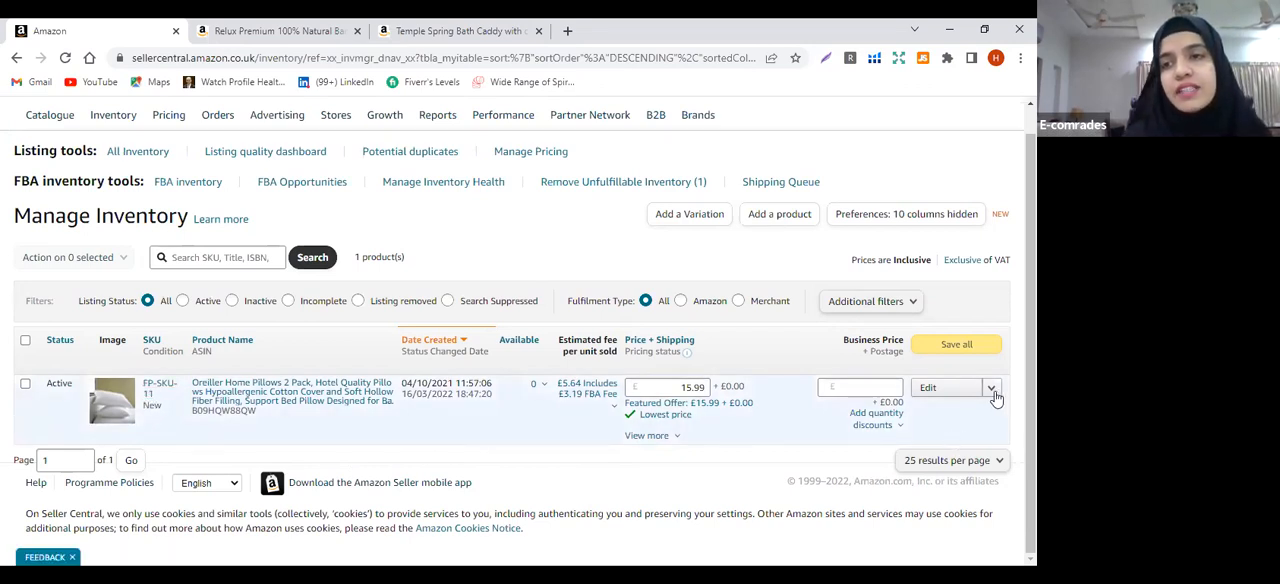
left_click(955, 395)
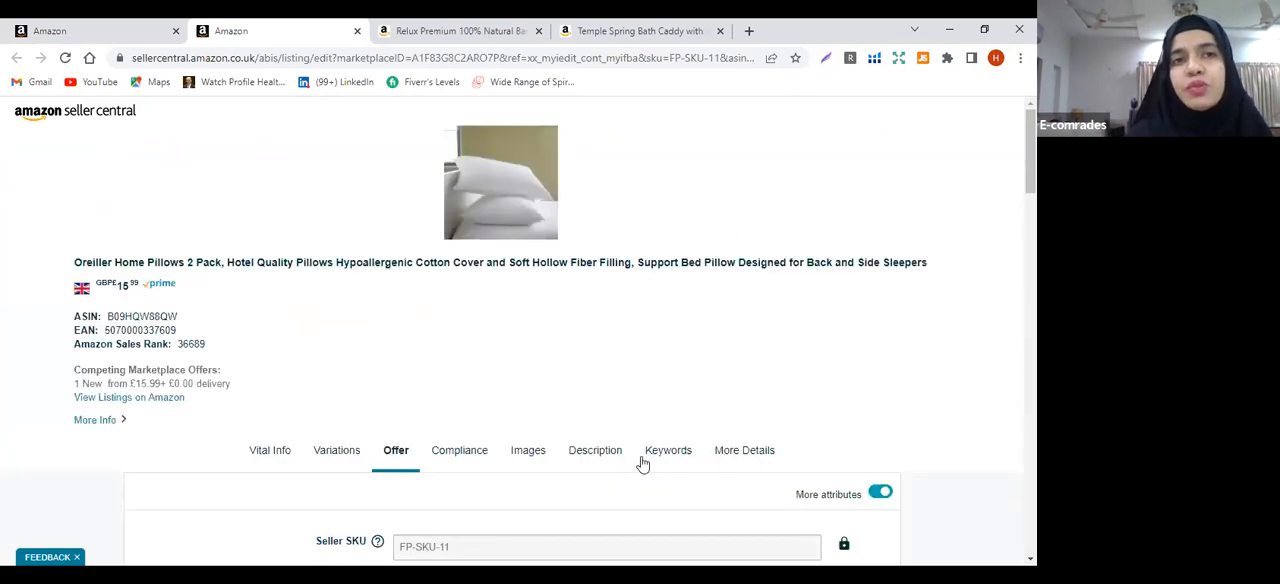
left_click(62, 116)
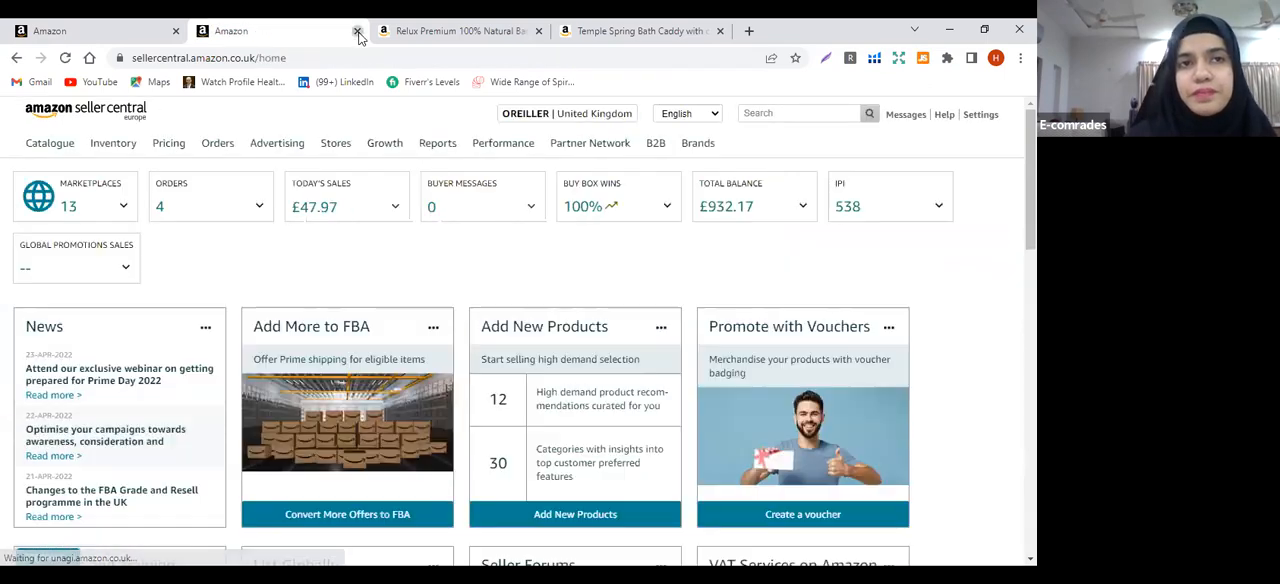
left_click(357, 32)
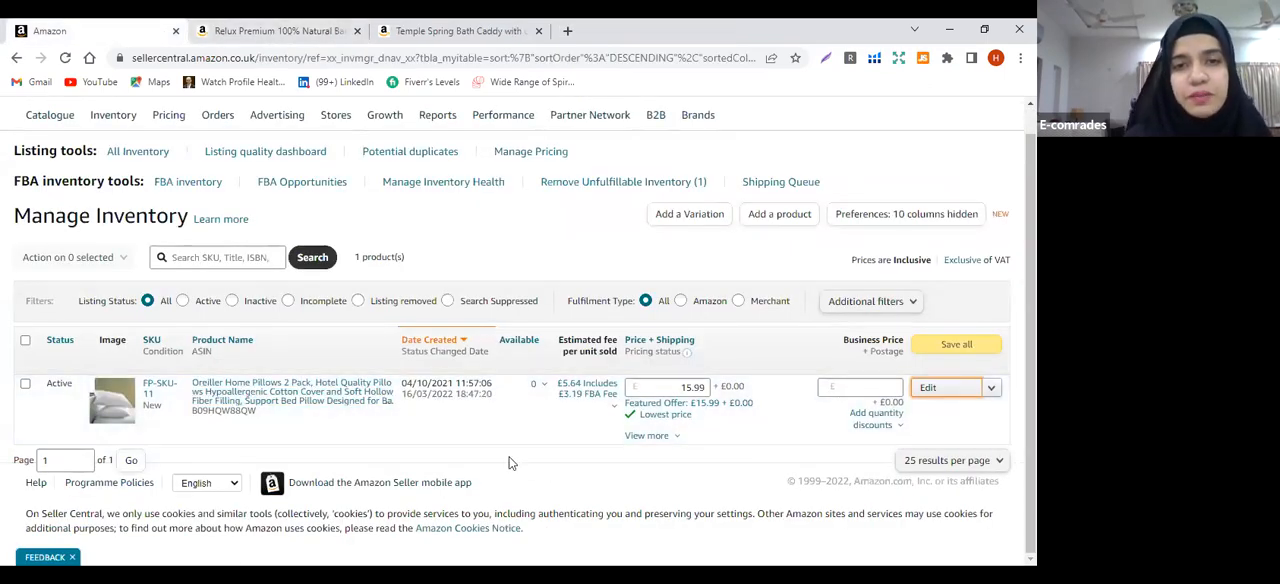
key("alt+Tab")
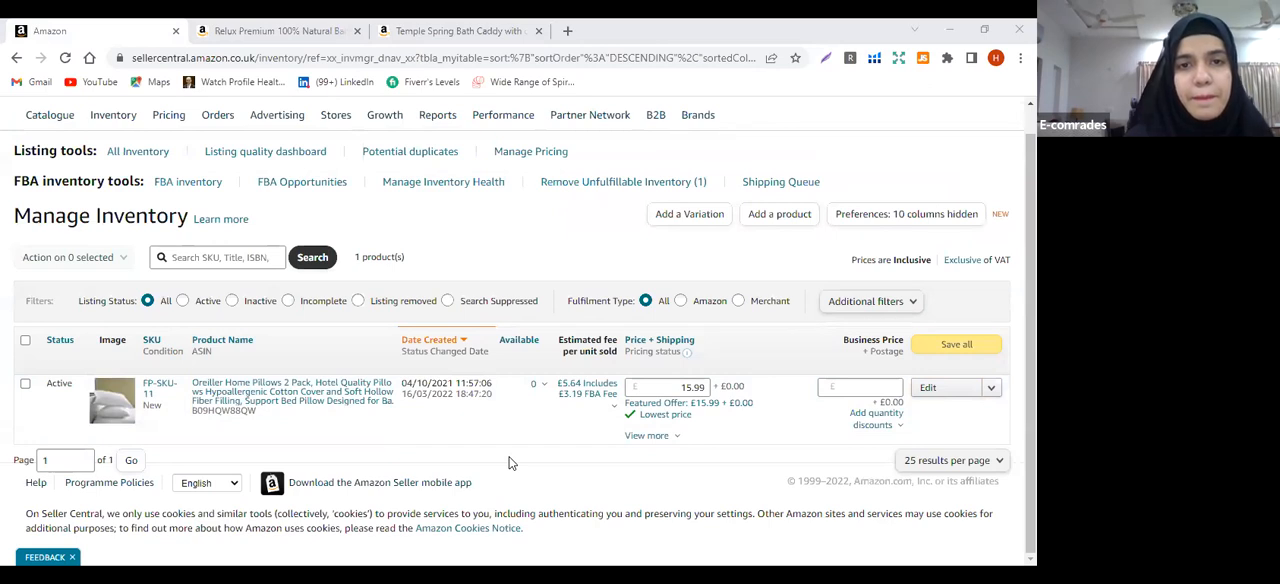